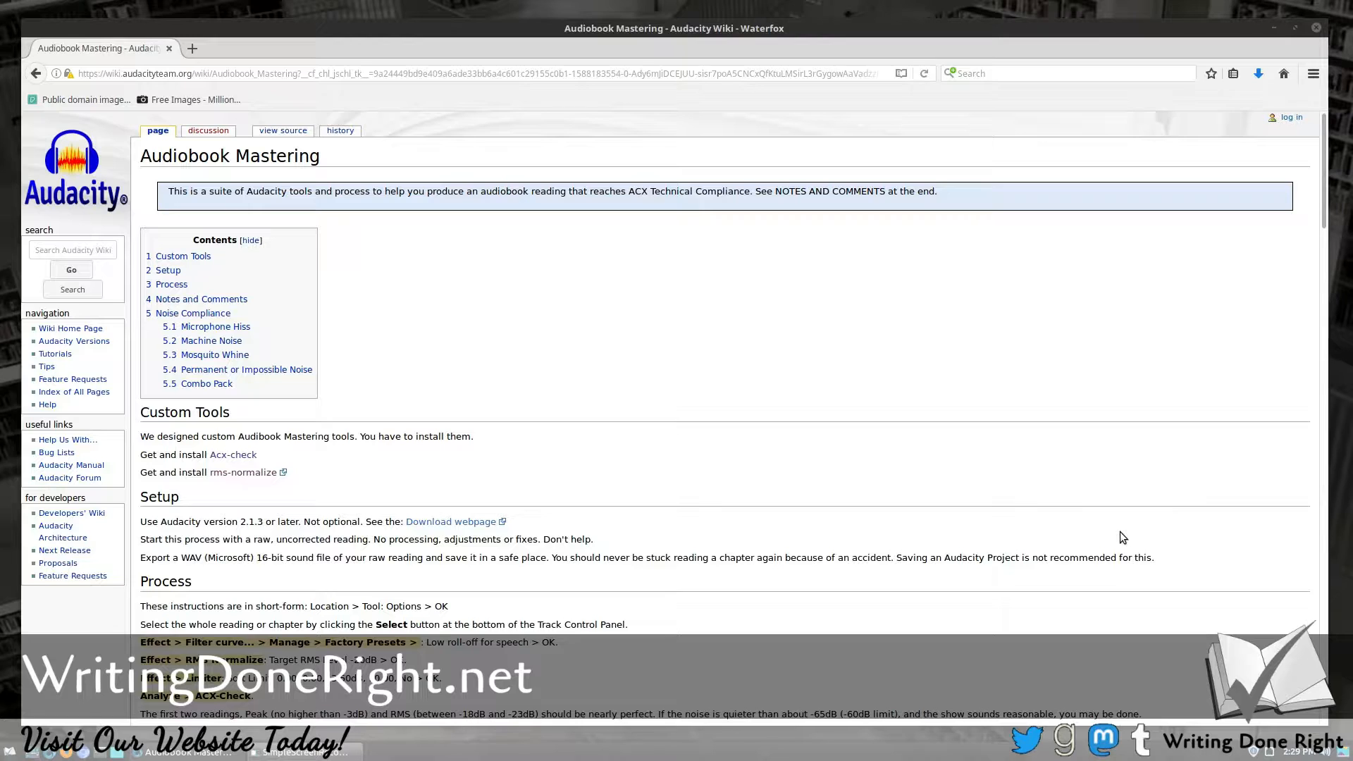
Read the wiki's Audiobook Mastering page, covering the custom tools, setup, process, and notes on ACX technical limits
{"action": "scroll", "coordinate": [539, 330], "scroll_direction": "down", "scroll_amount": 3}
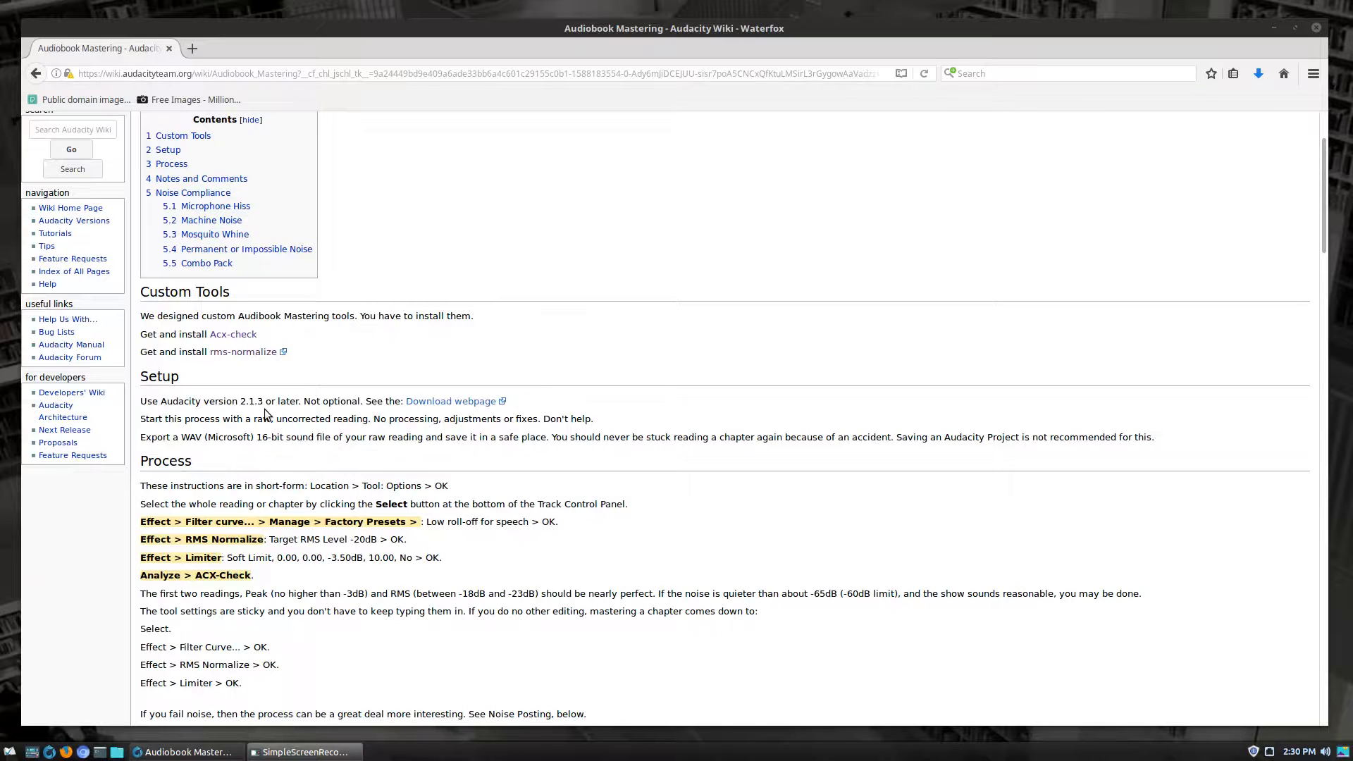
{"action": "scroll", "coordinate": [623, 417], "scroll_direction": "down", "scroll_amount": 3}
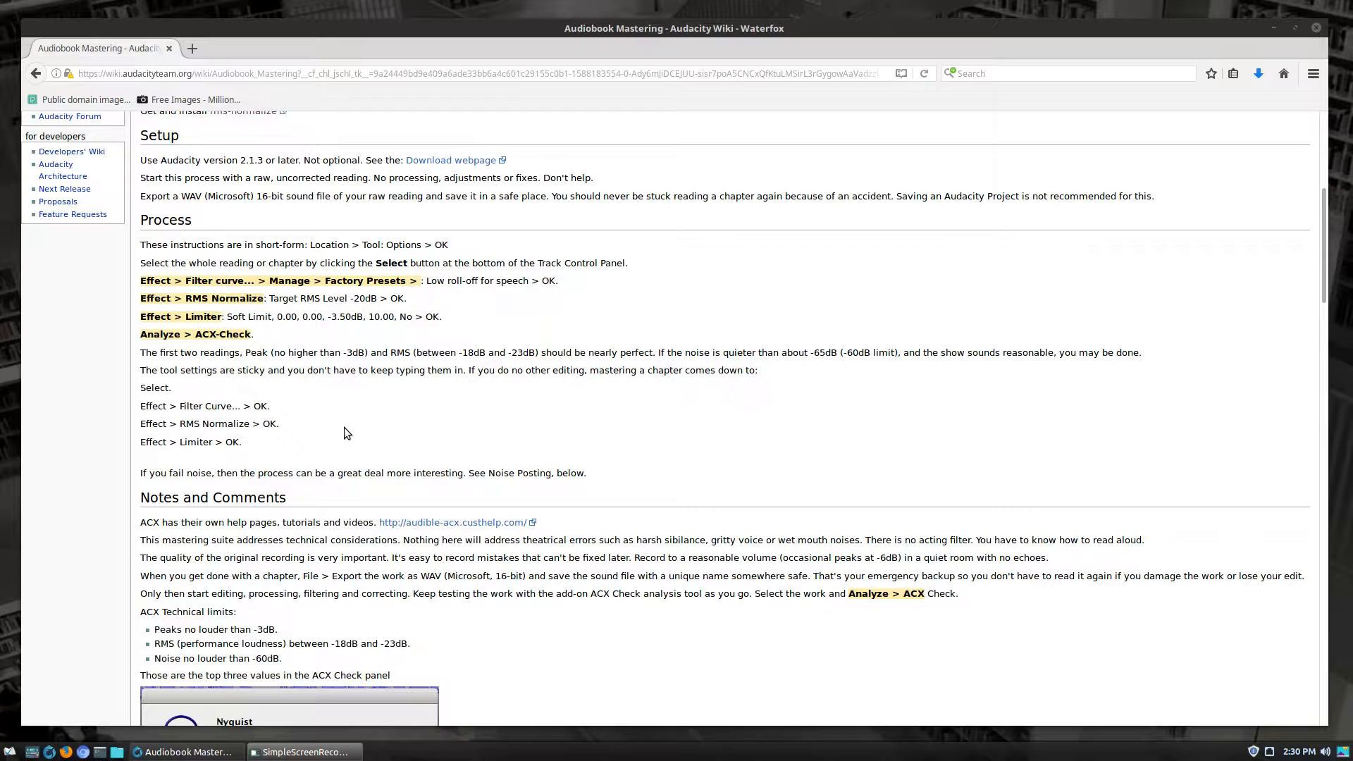
{"action": "scroll", "coordinate": [467, 373], "scroll_direction": "down", "scroll_amount": 2}
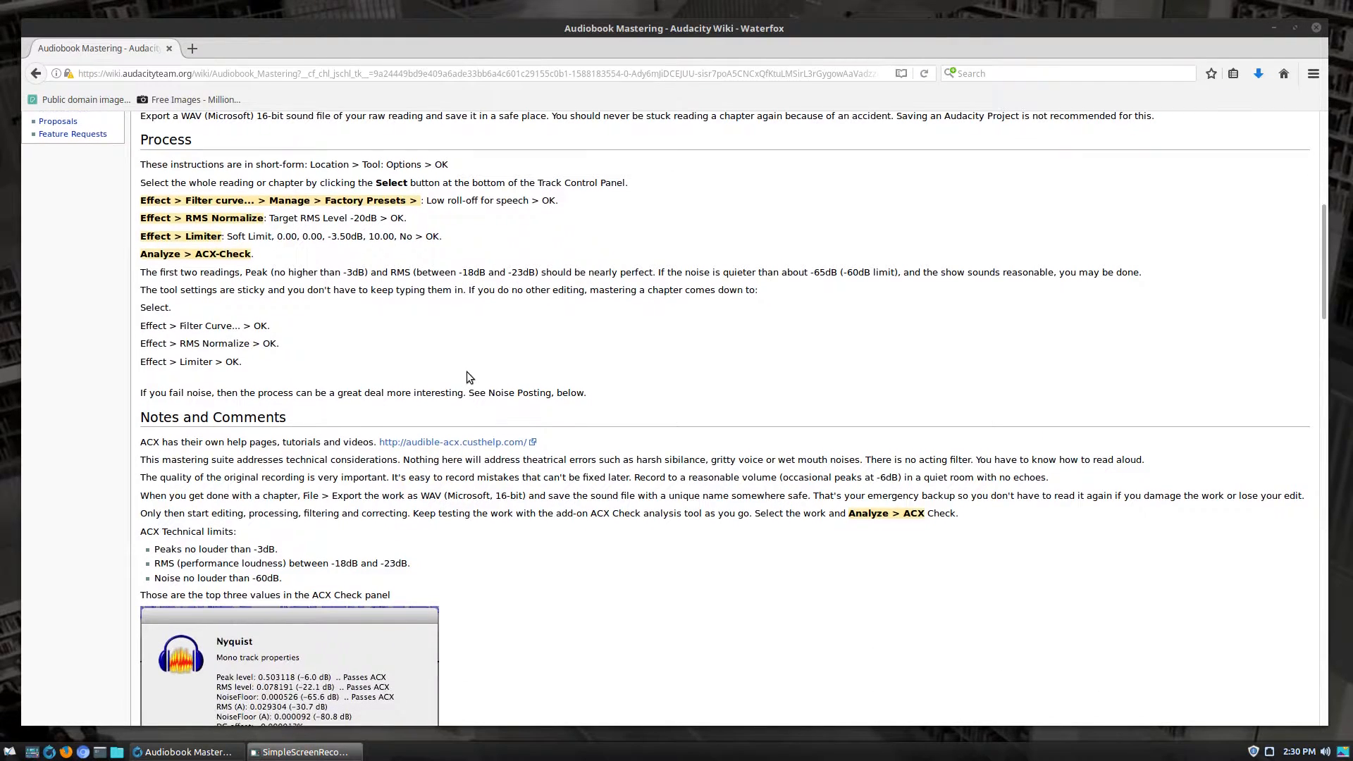
{"action": "scroll", "coordinate": [466, 372], "scroll_direction": "down", "scroll_amount": 3}
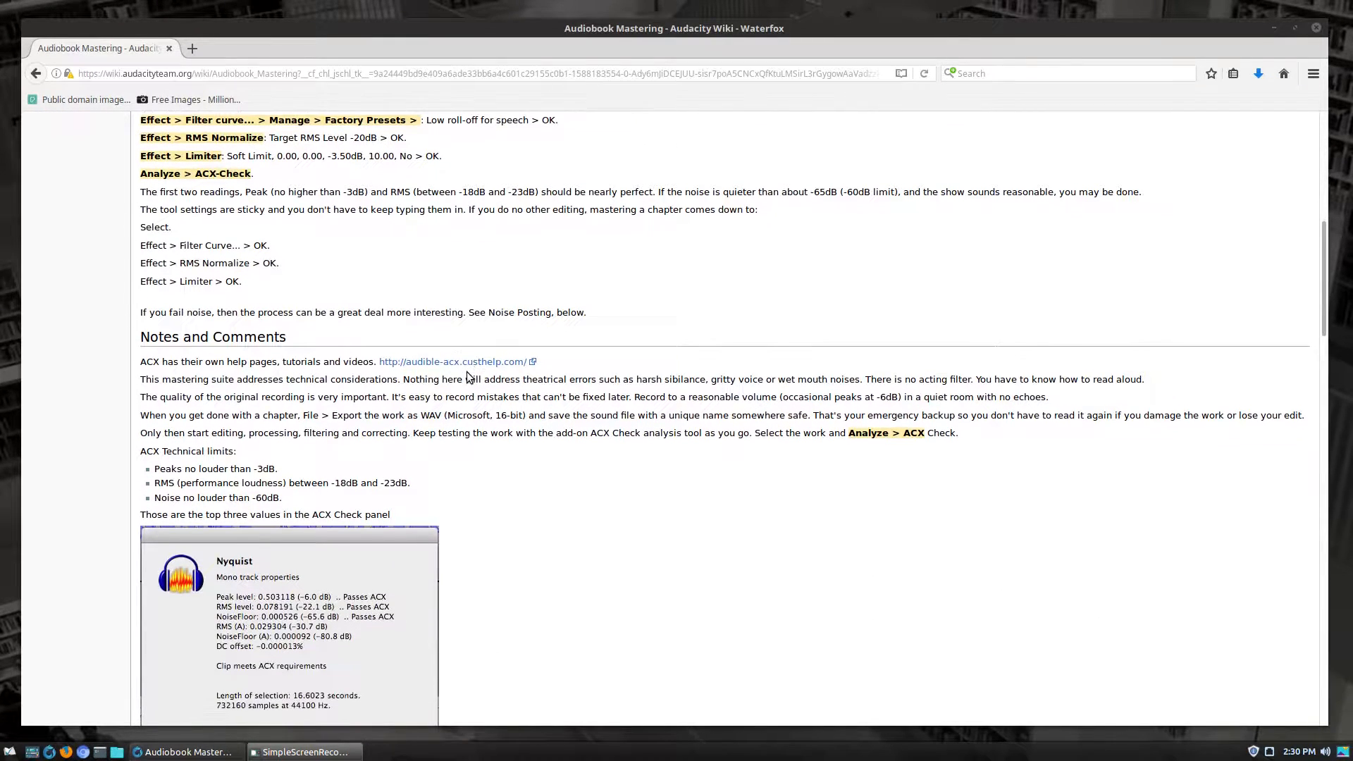
{"action": "scroll", "coordinate": [468, 373], "scroll_direction": "down", "scroll_amount": 2}
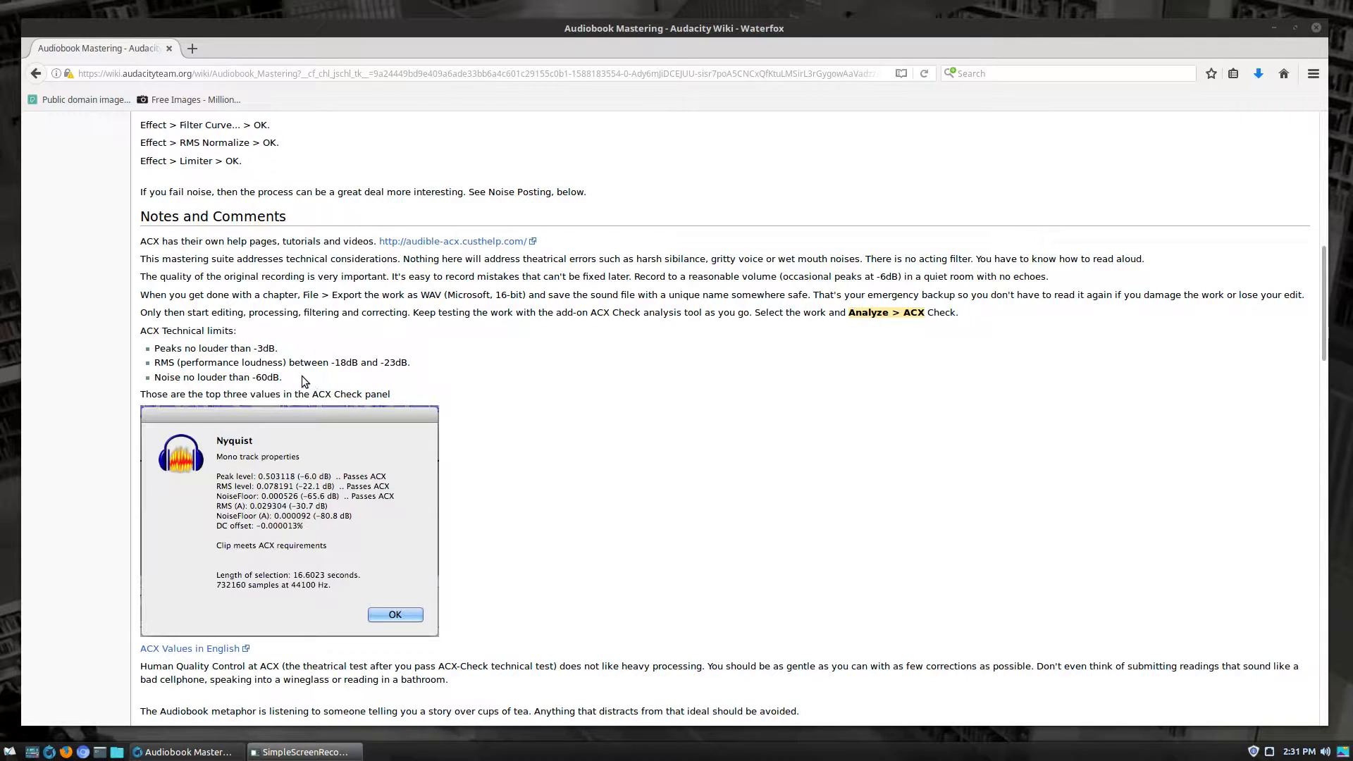
{"action": "scroll", "coordinate": [493, 433], "scroll_direction": "down", "scroll_amount": 3}
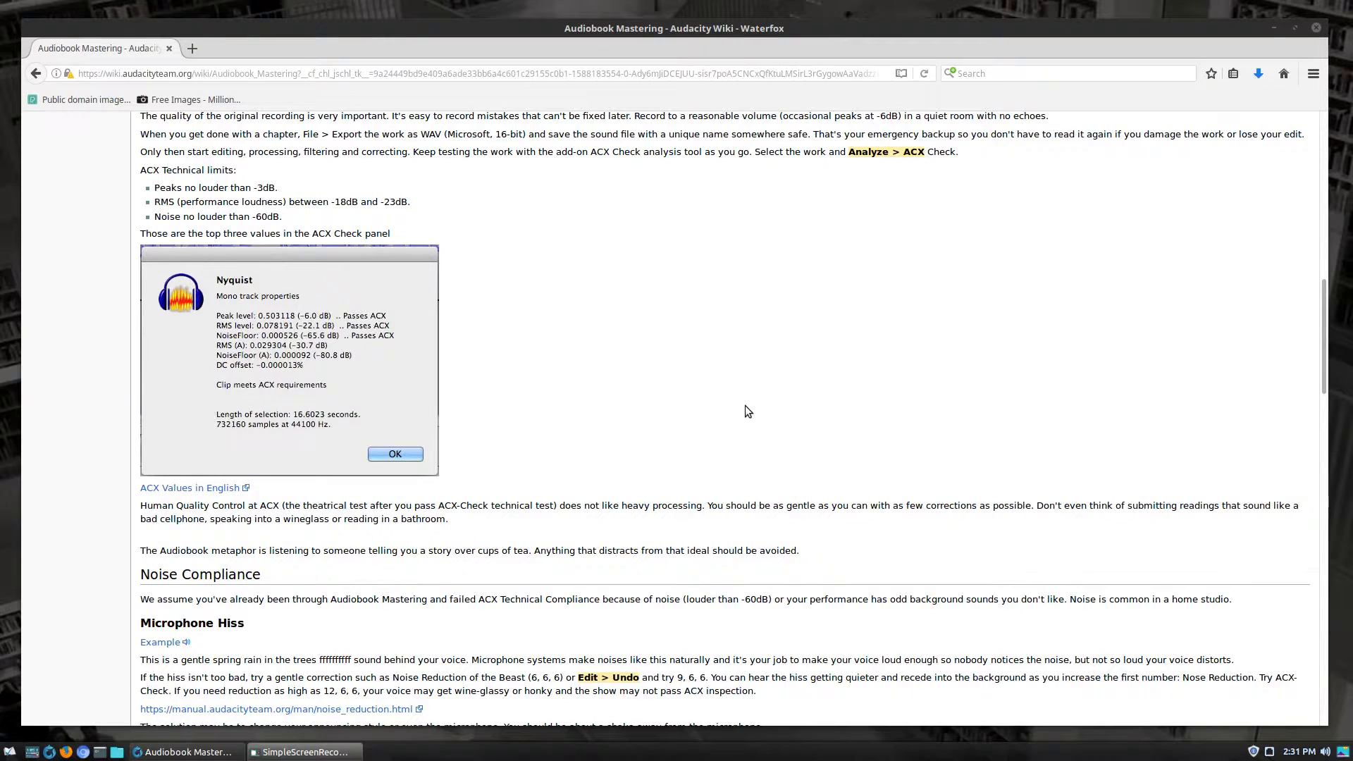
{"action": "scroll", "coordinate": [749, 412], "scroll_direction": "up", "scroll_amount": 15}
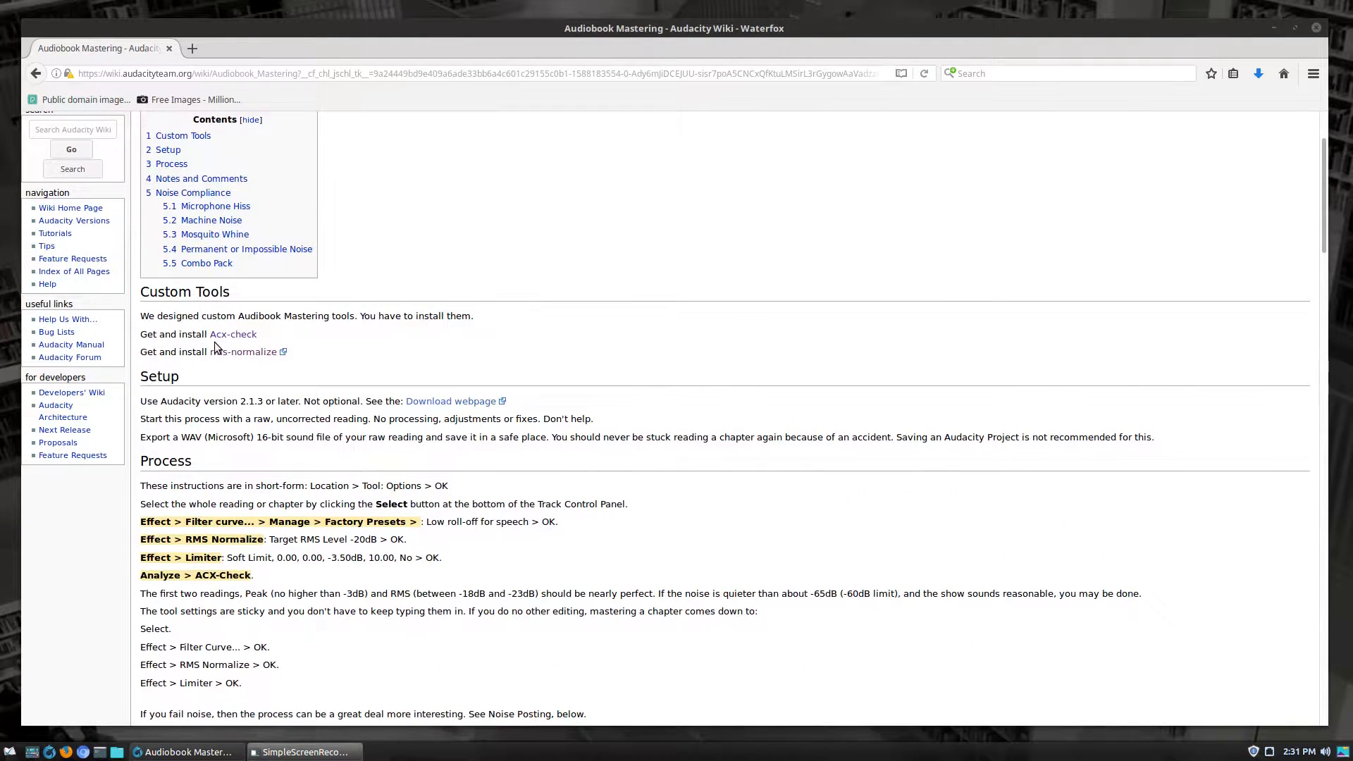
Look up the rms-normalize.ny and Acx-check.ny files in the Downloads folder, with hidden files turned off, and minimize the file manager
{"action": "left_click", "coordinate": [116, 753]}
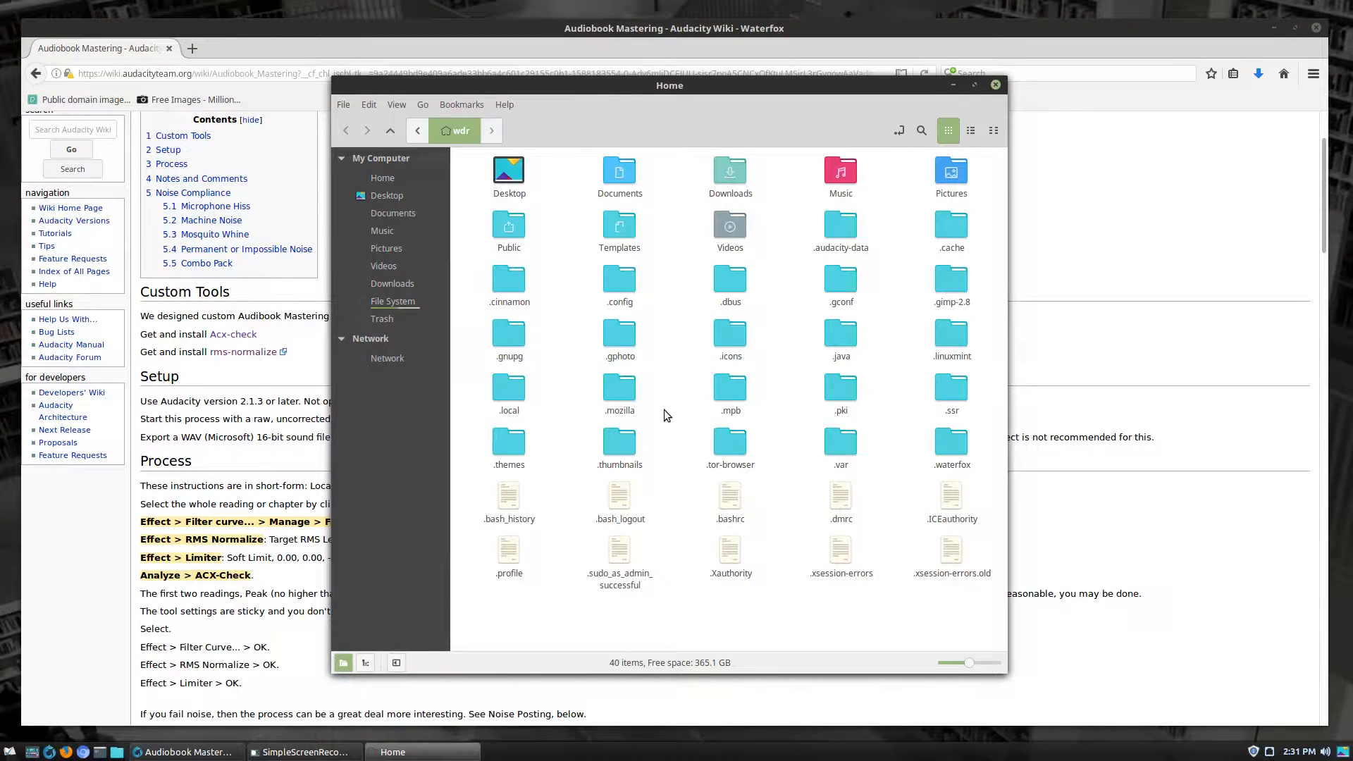
{"action": "key", "text": "ctrl+h"}
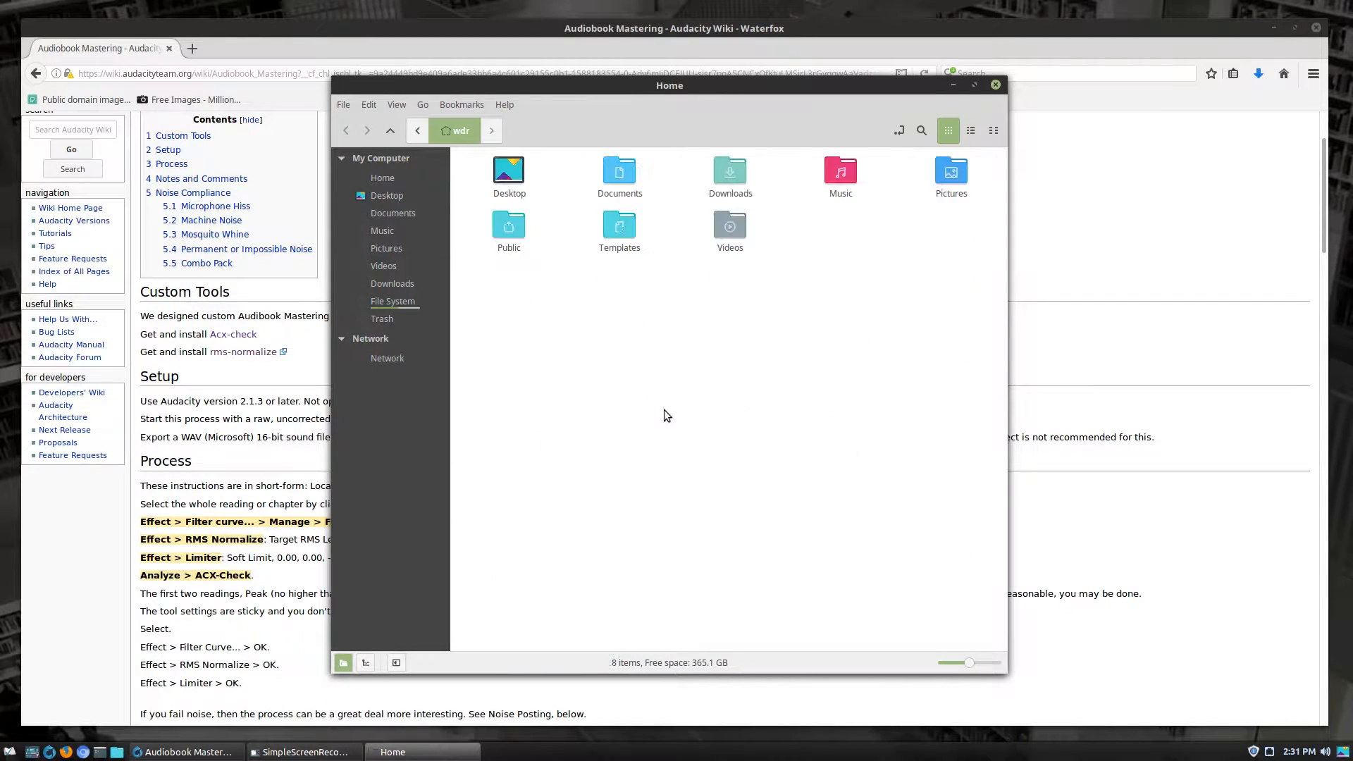
{"action": "double_click", "coordinate": [730, 172]}
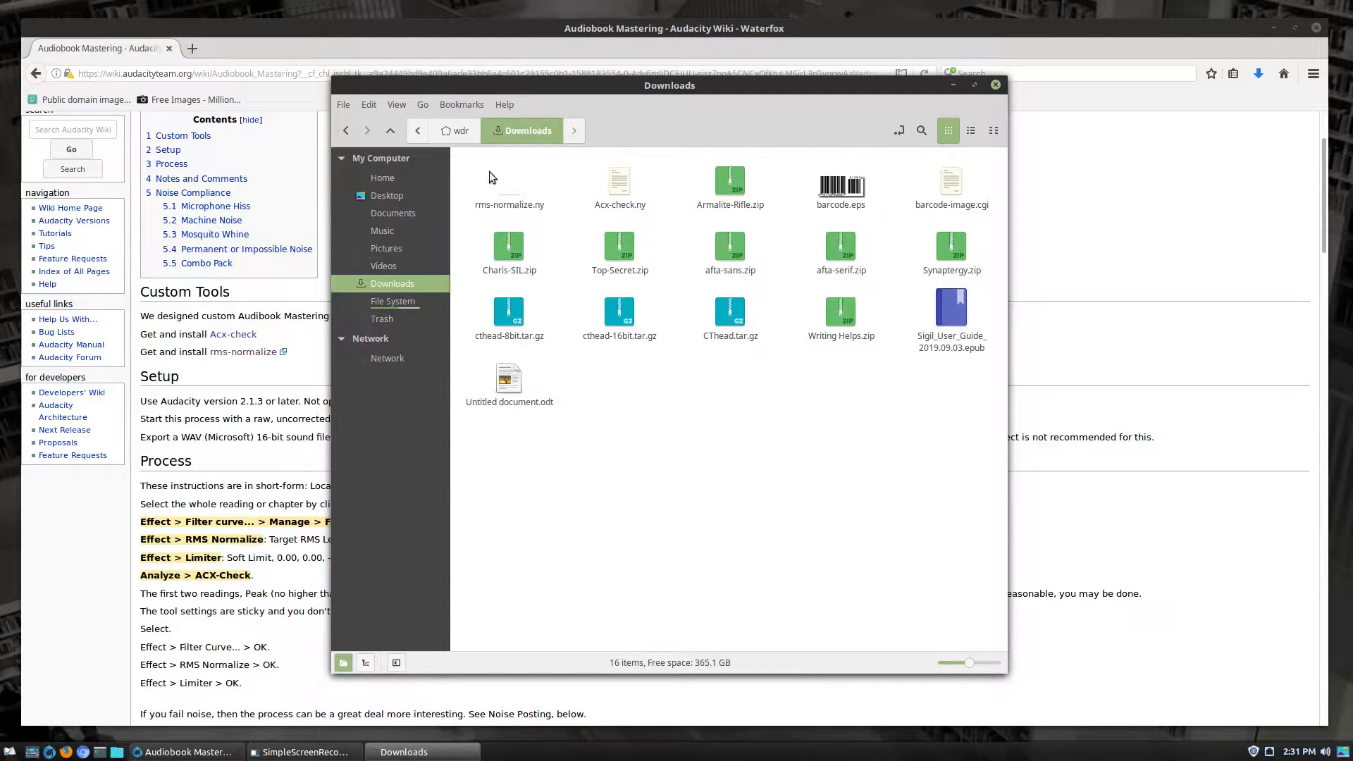
{"action": "left_click", "coordinate": [624, 190]}
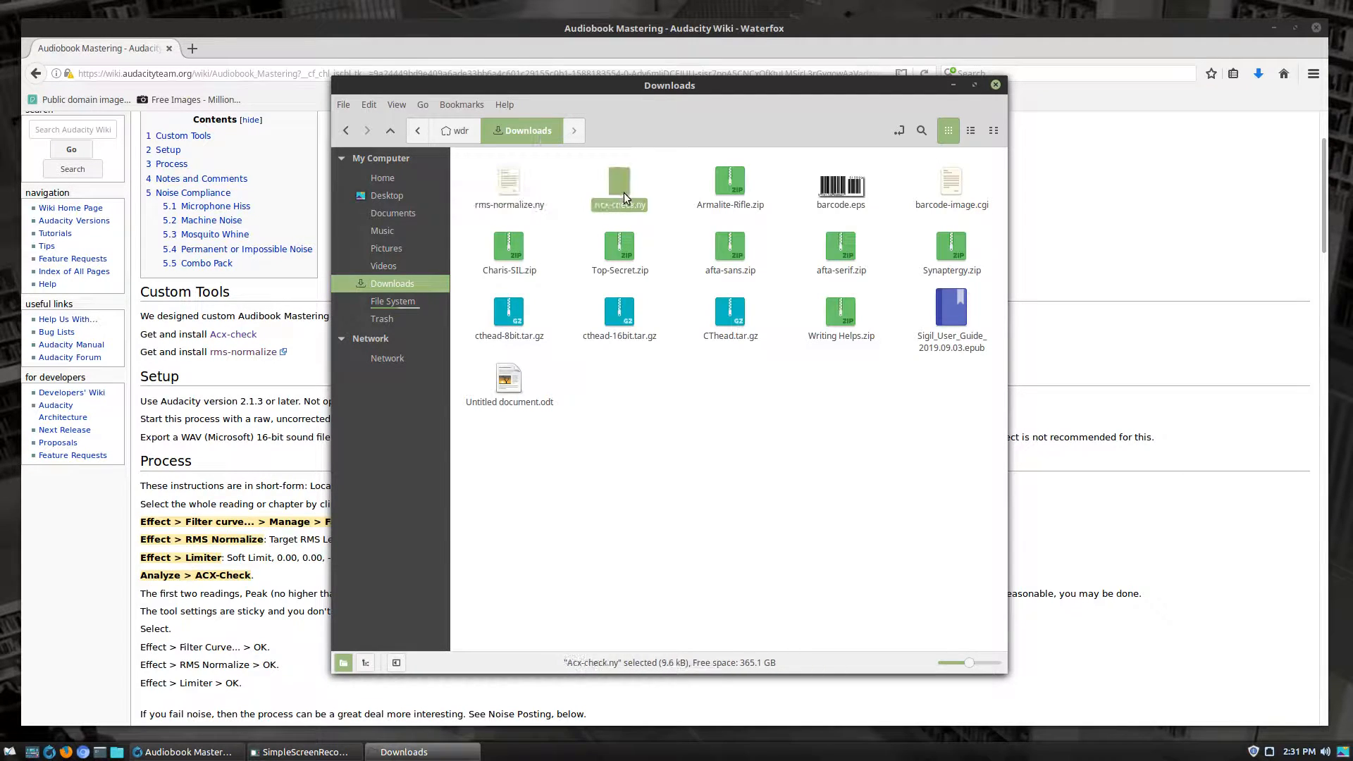
{"action": "left_click", "coordinate": [952, 86]}
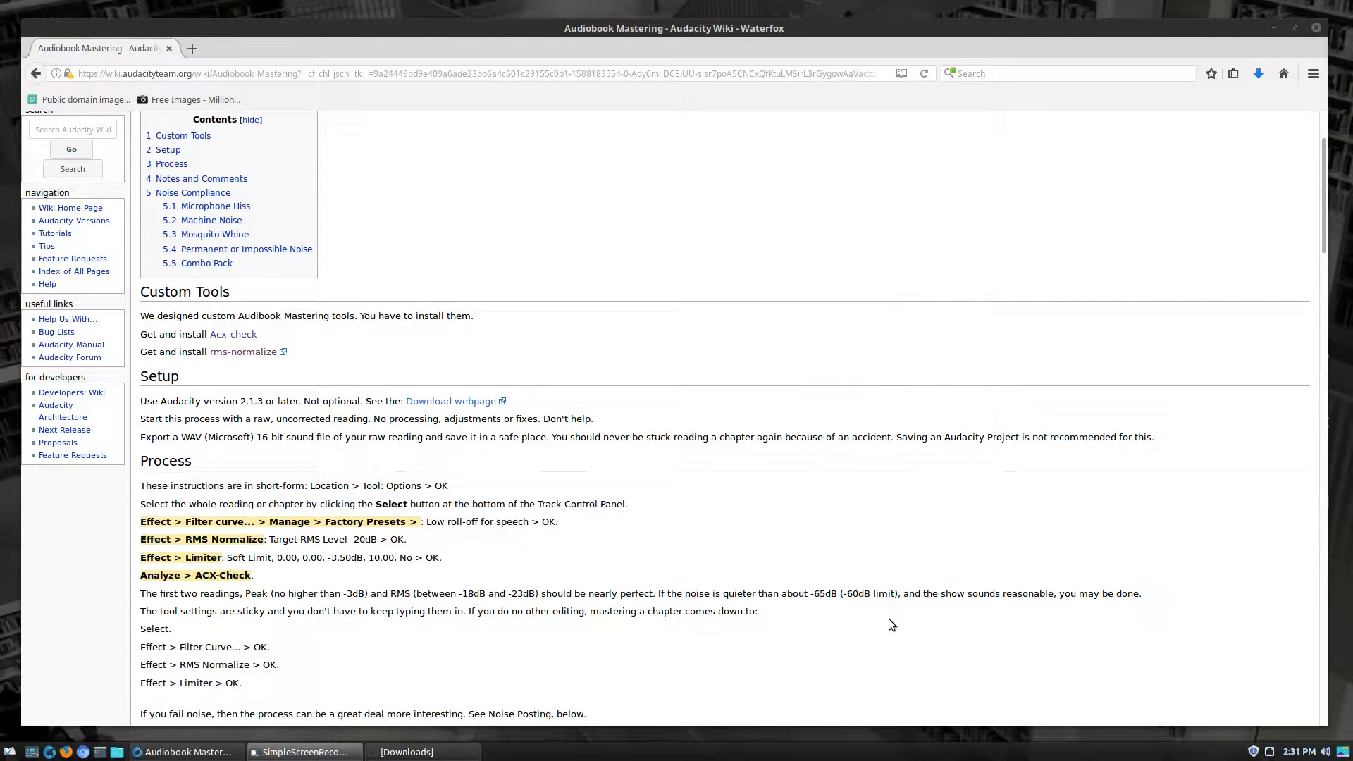
Launch Audacity
{"action": "key", "text": "super"}
{"action": "type", "text": "aud"}
{"action": "key", "text": "Return"}
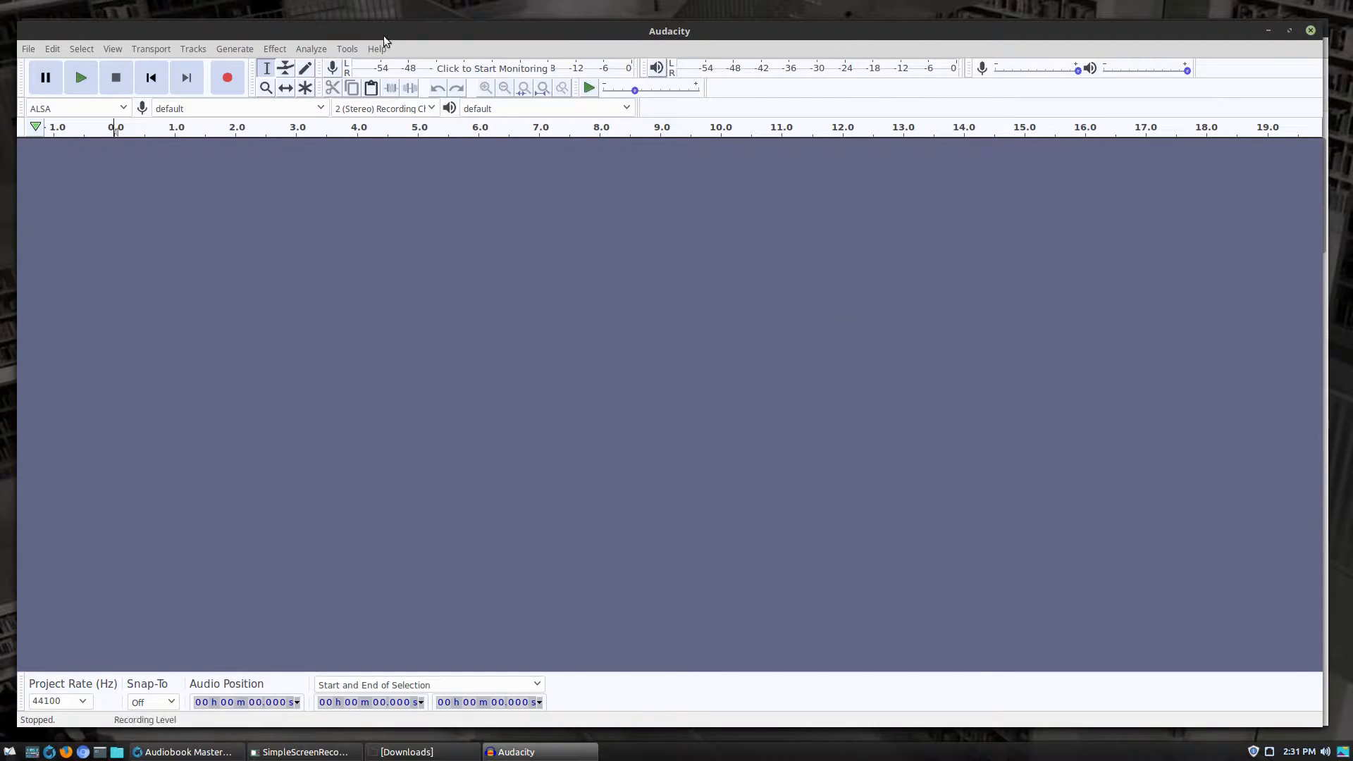
Look through the available effects and analysis tools for the audiobook mastering plug-ins
{"action": "left_click", "coordinate": [339, 49]}
{"action": "mouse_move", "coordinate": [278, 43]}
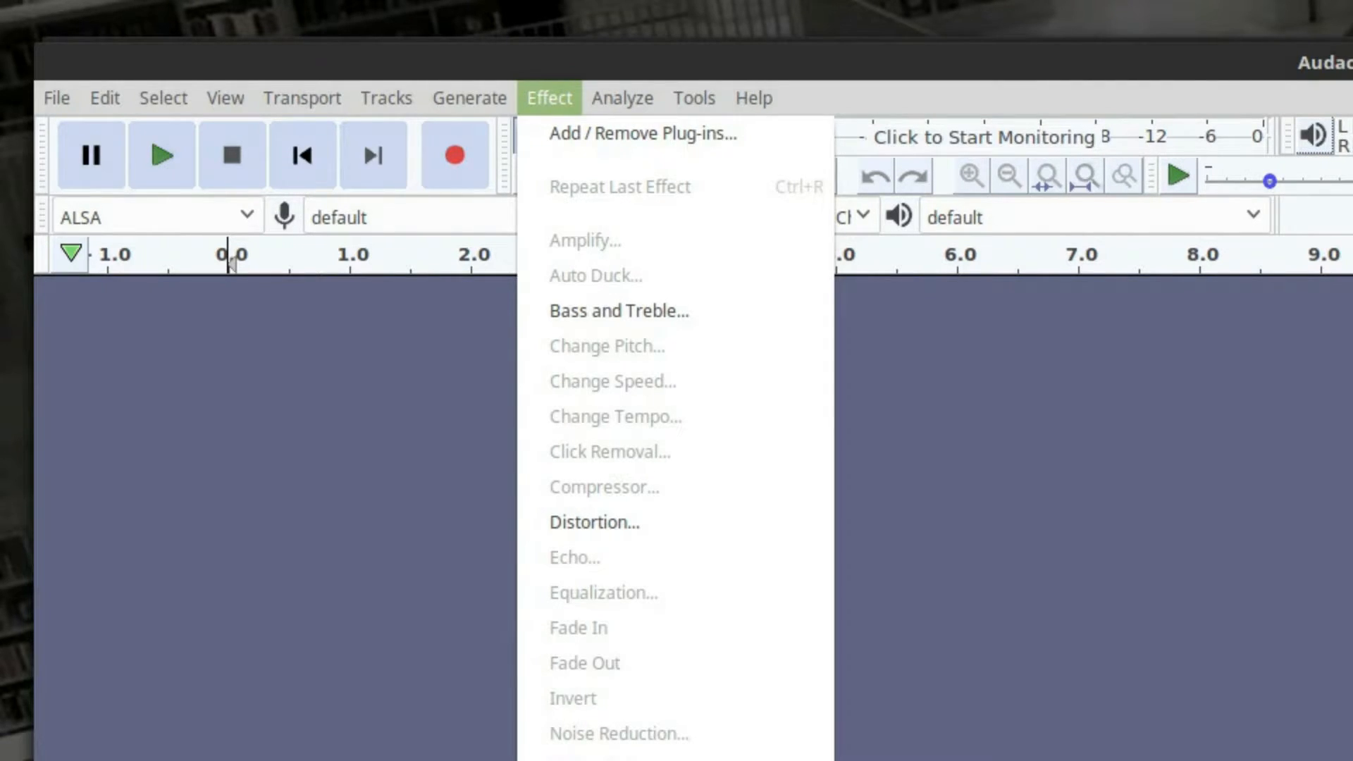
{"action": "left_click", "coordinate": [996, 639]}
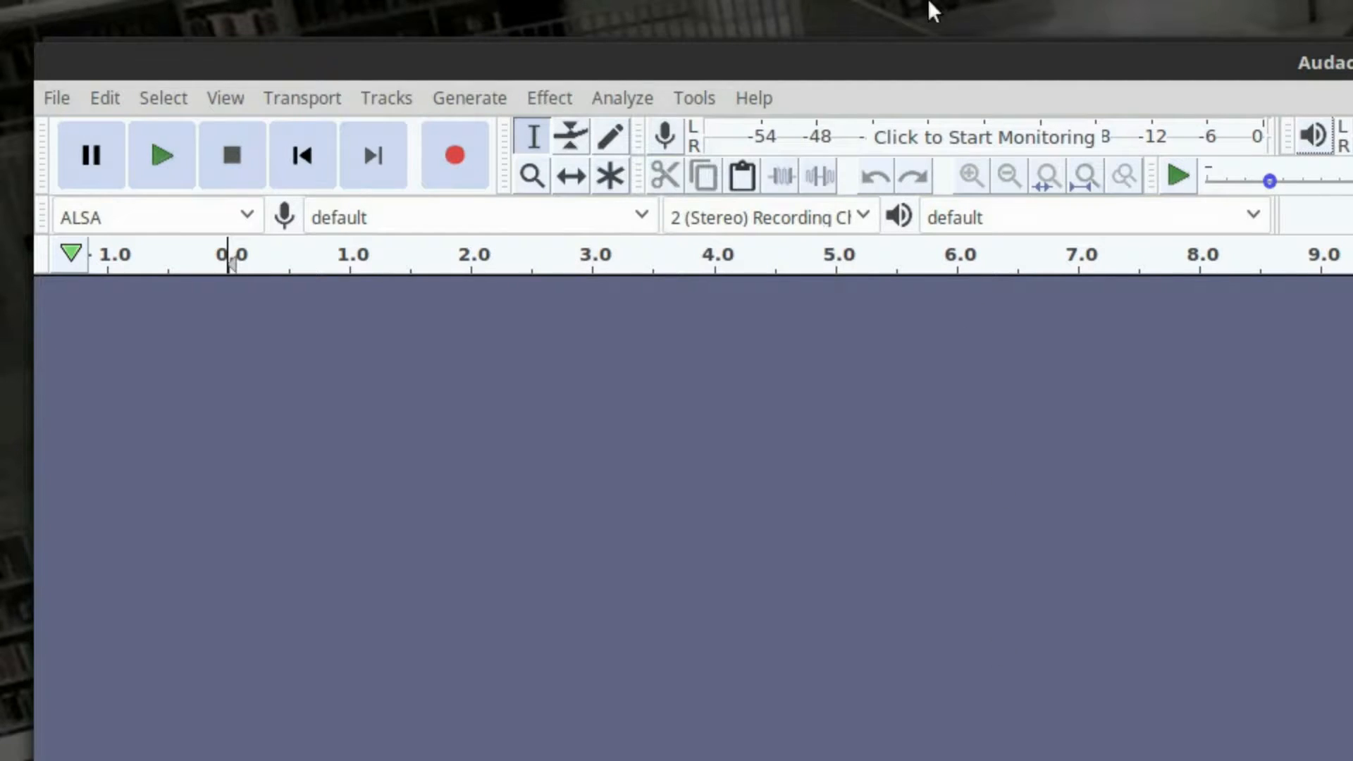
{"action": "left_click", "coordinate": [617, 96]}
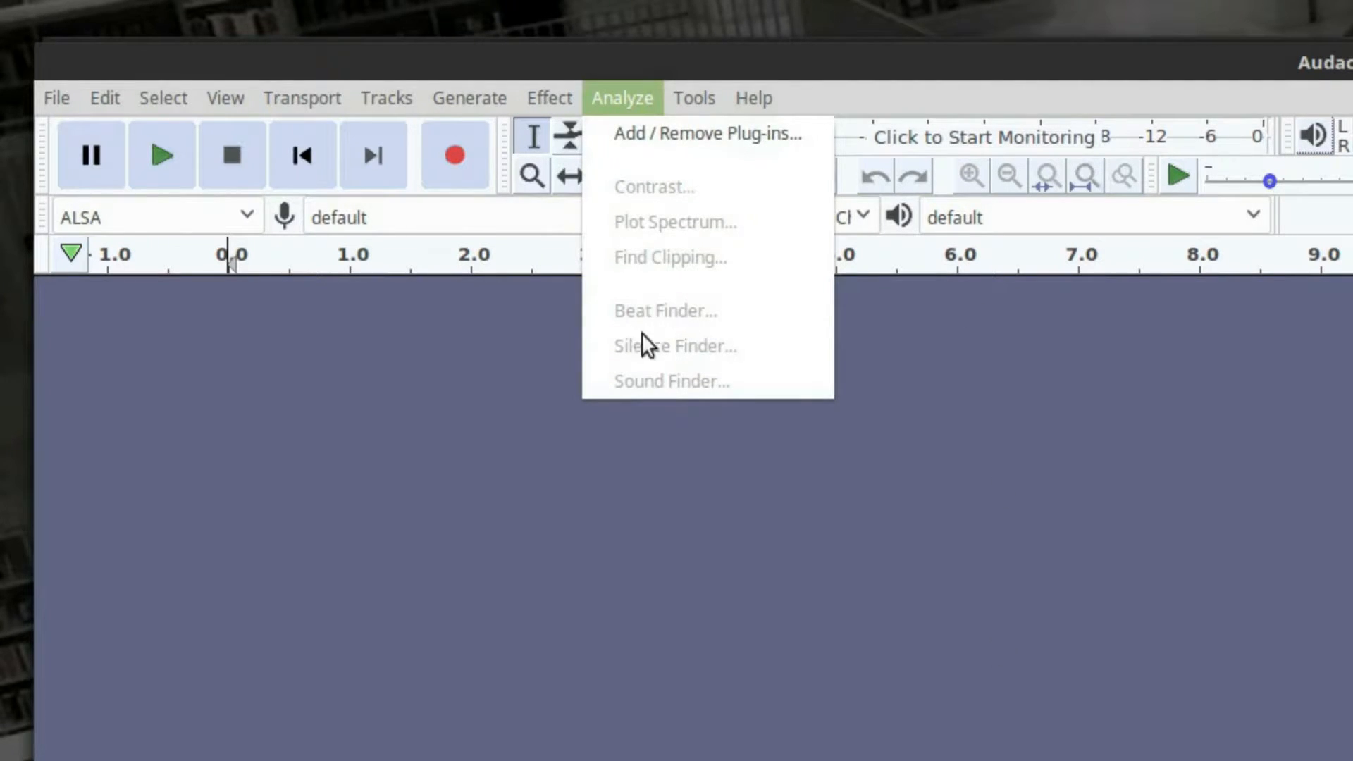
{"action": "left_click", "coordinate": [1209, 531]}
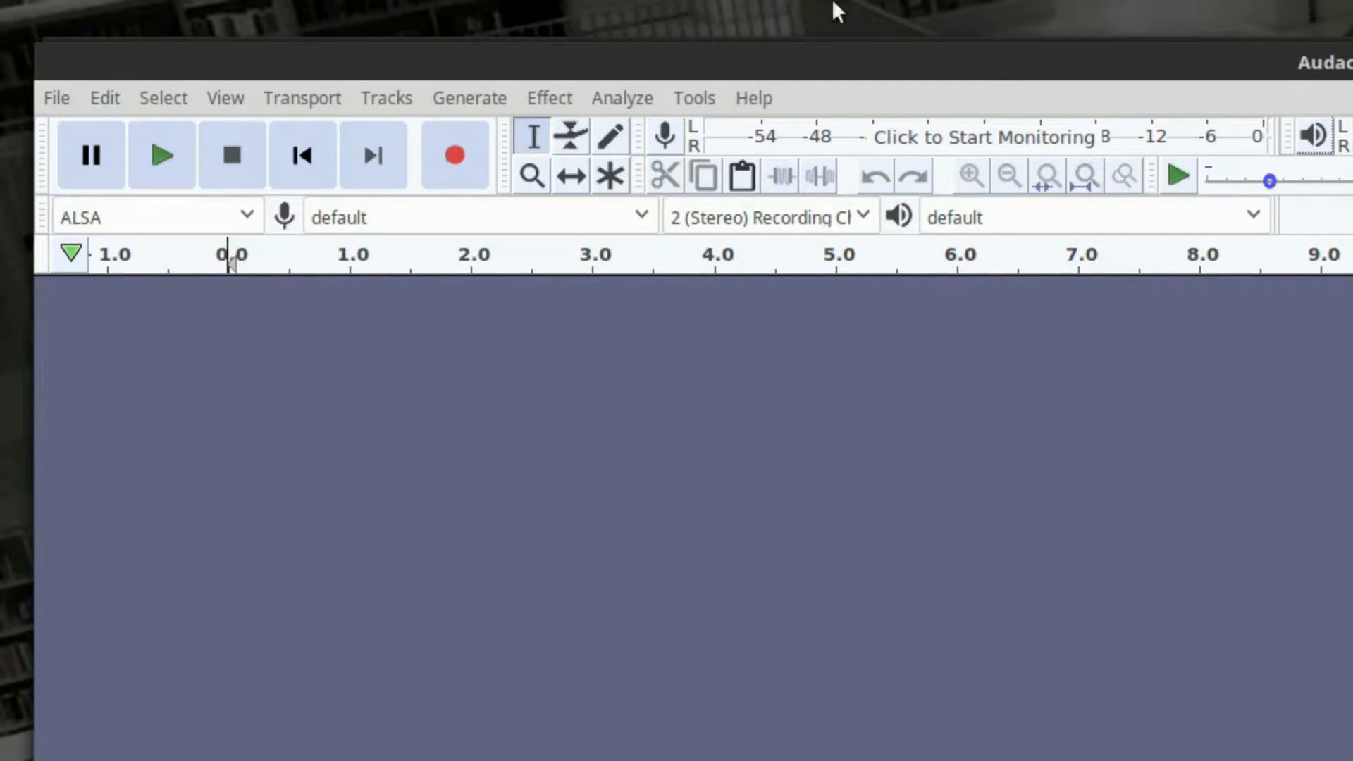
{"action": "left_click", "coordinate": [700, 97]}
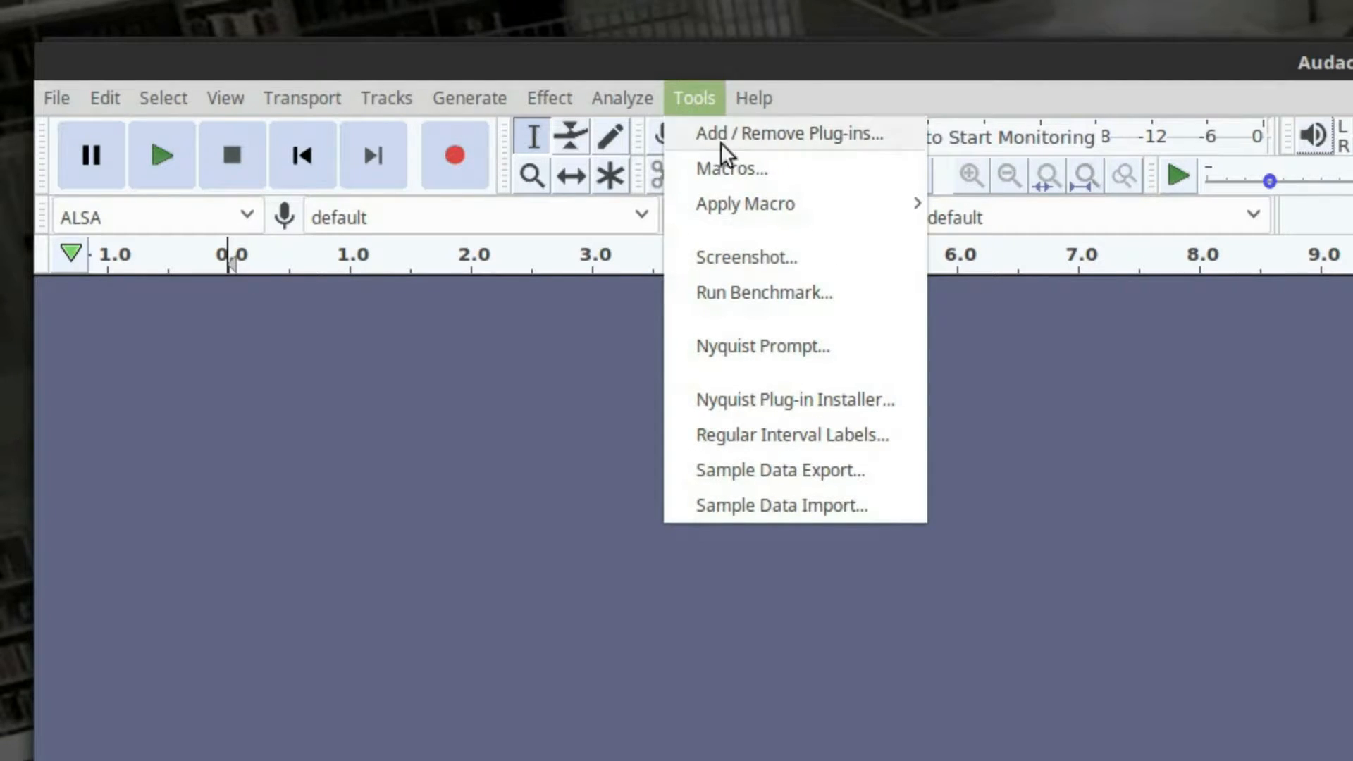
{"action": "left_click", "coordinate": [746, 398]}
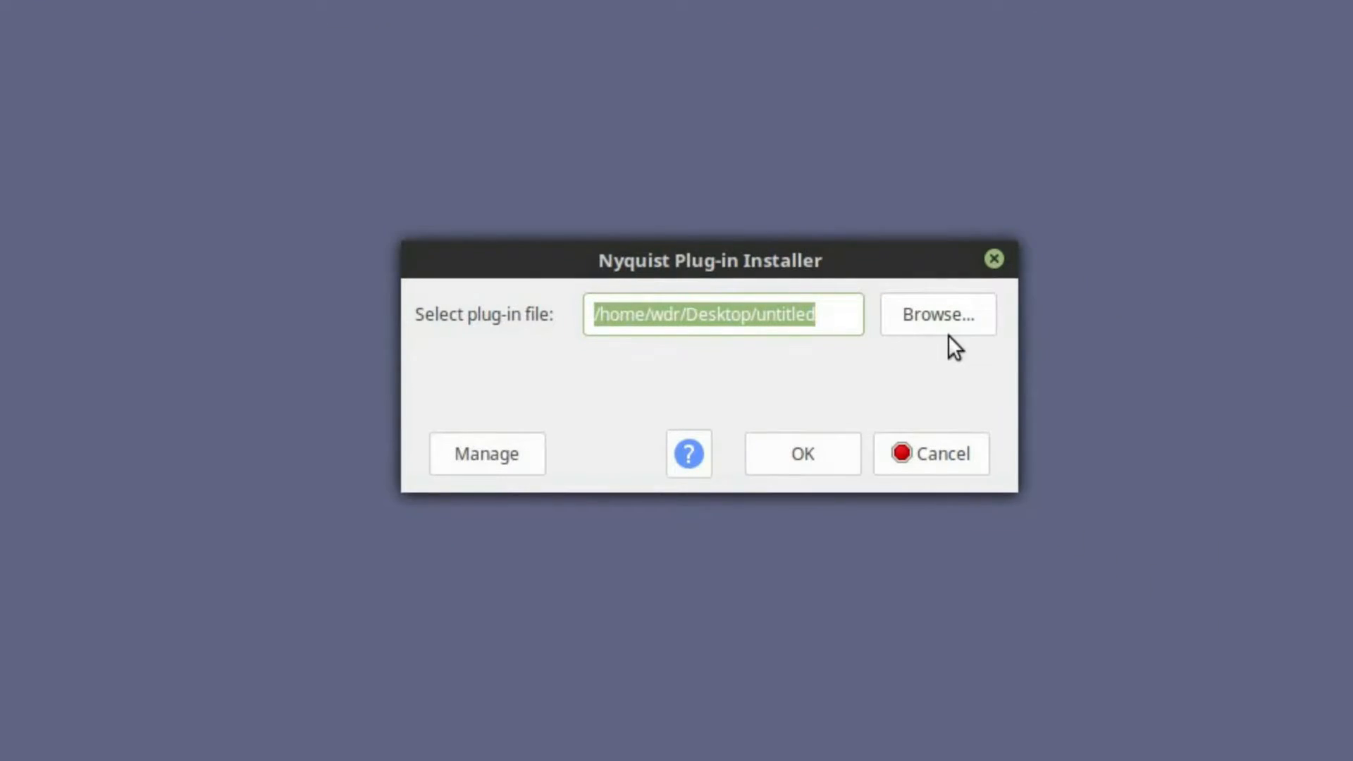
{"action": "left_click", "coordinate": [953, 326]}
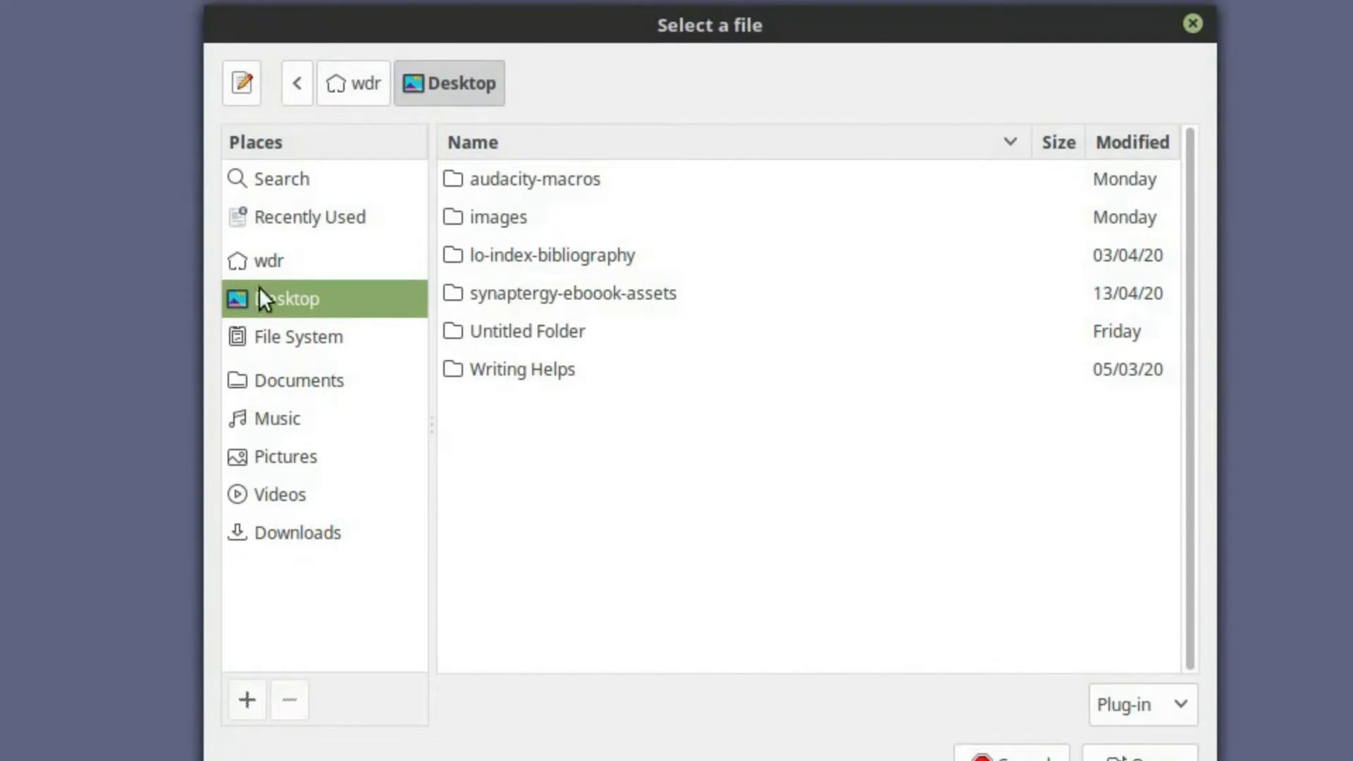
{"action": "left_click", "coordinate": [294, 537]}
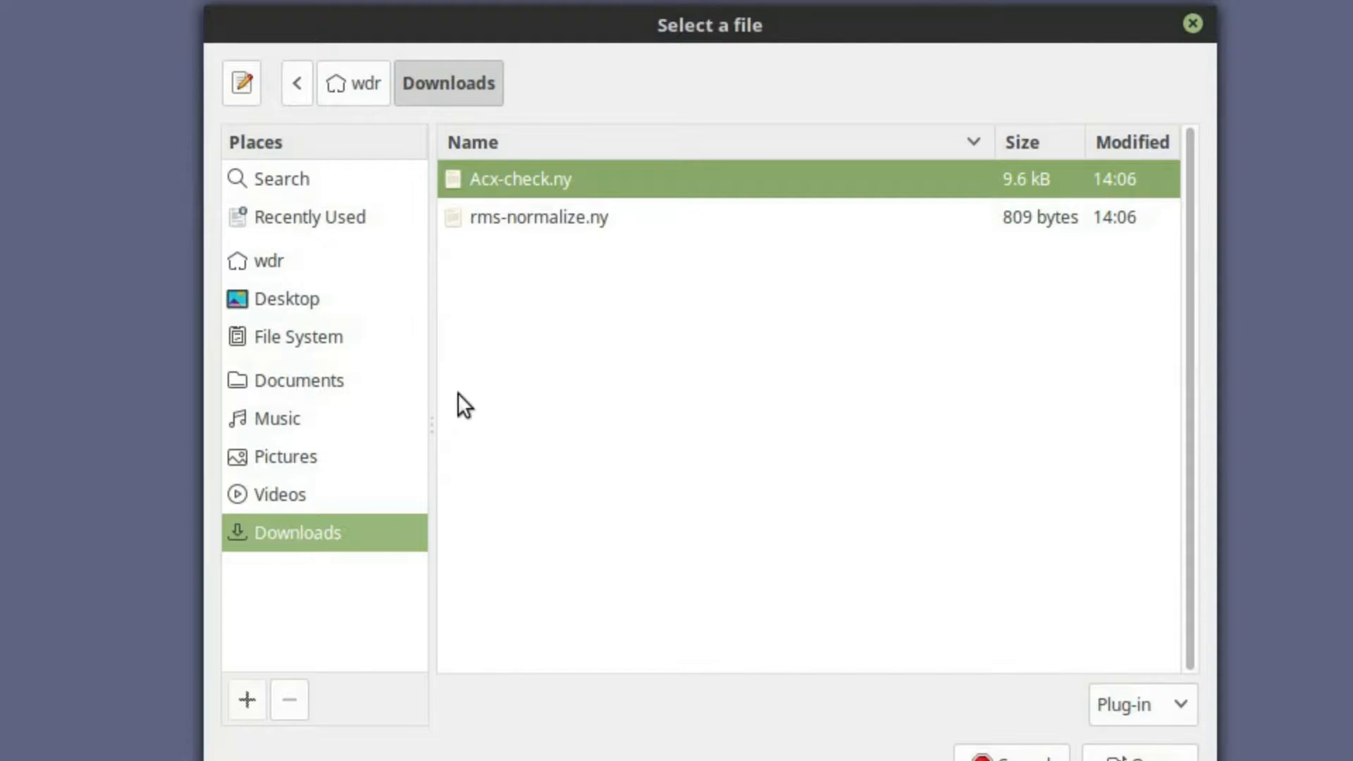
{"action": "left_click", "coordinate": [564, 217]}
{"action": "left_click", "coordinate": [559, 184]}
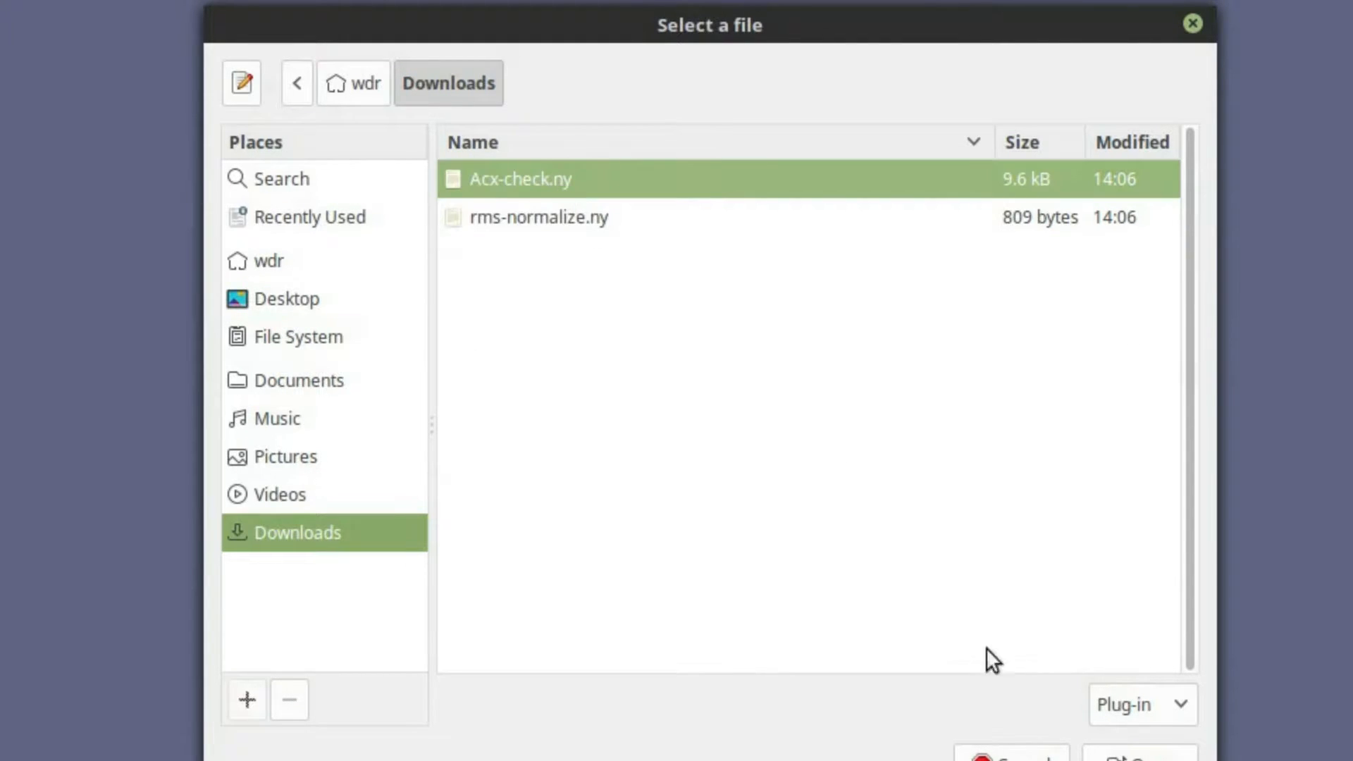
{"action": "left_click", "coordinate": [1149, 747]}
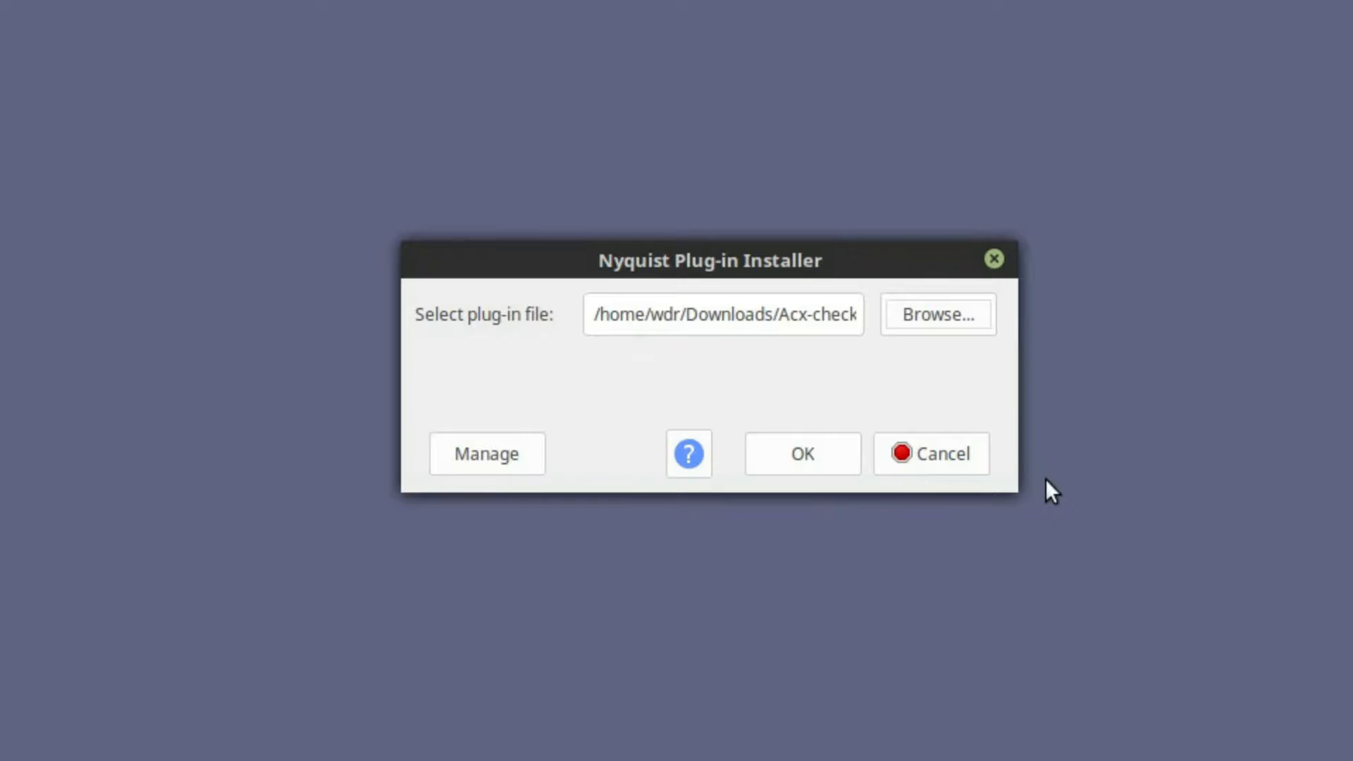
{"action": "left_click", "coordinate": [958, 455]}
Open the plug-in manager, enlarge its window, and enable the Acx-check plug-in
{"action": "left_click", "coordinate": [683, 95]}
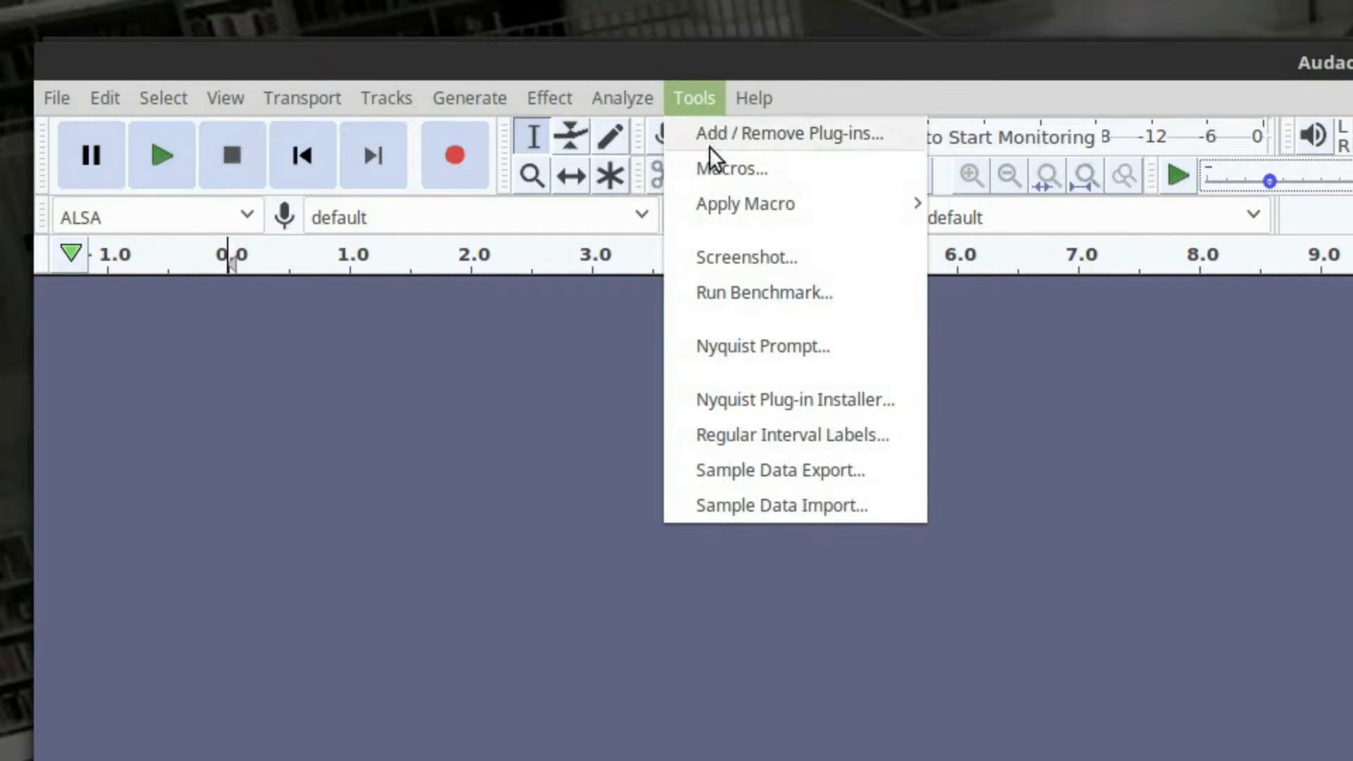
{"action": "left_click", "coordinate": [708, 144]}
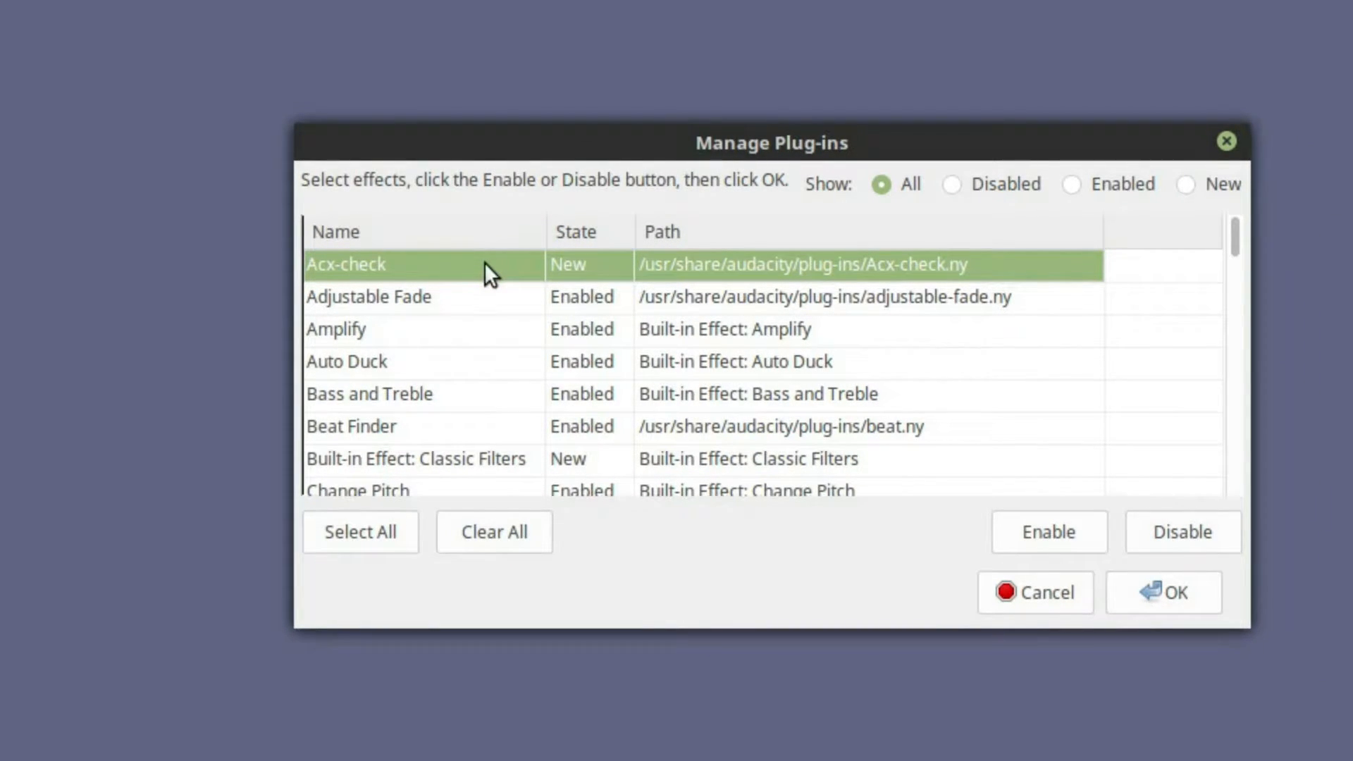
{"action": "scroll", "coordinate": [485, 265], "scroll_direction": "down", "scroll_amount": 12}
{"action": "scroll", "coordinate": [500, 345], "scroll_direction": "down", "scroll_amount": 5}
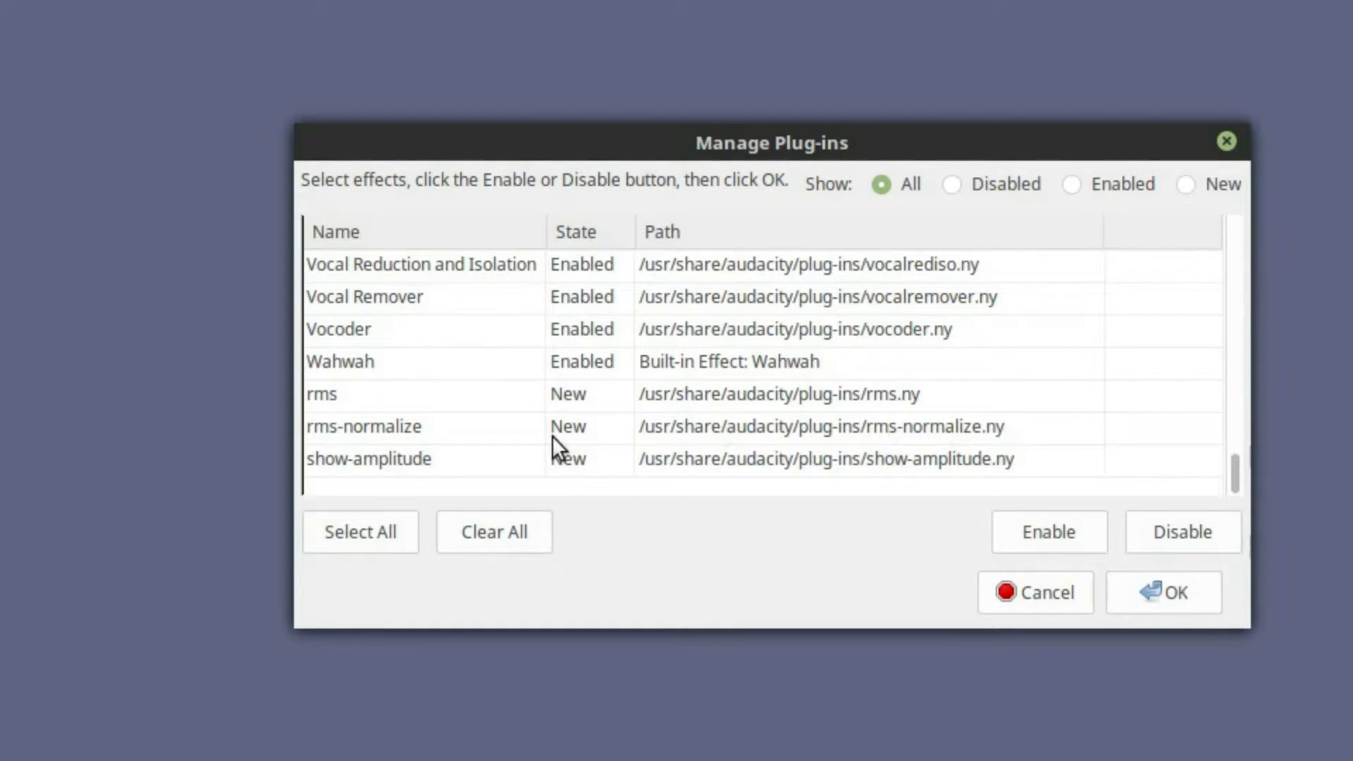
{"action": "scroll", "coordinate": [547, 432], "scroll_direction": "up", "scroll_amount": 8}
{"action": "scroll", "coordinate": [528, 427], "scroll_direction": "down", "scroll_amount": 9}
{"action": "scroll", "coordinate": [437, 387], "scroll_direction": "up", "scroll_amount": 20}
{"action": "left_click_drag", "start_coordinate": [581, 146], "coordinate": [268, 17]}
{"action": "left_click_drag", "start_coordinate": [924, 495], "coordinate": [1202, 679]}
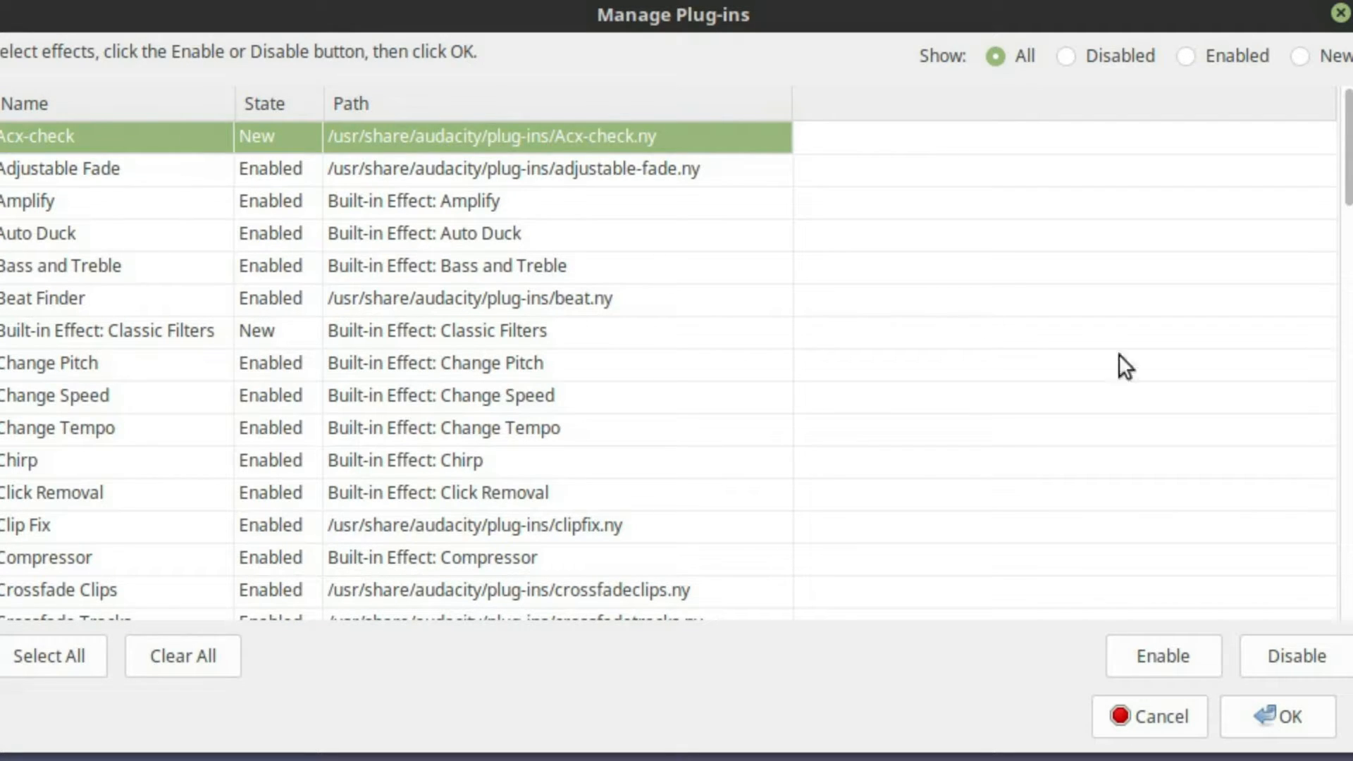
{"action": "left_click", "coordinate": [1171, 654]}
Enable the rms-normalize plug-in as well and apply the plug-in changes
{"action": "scroll", "coordinate": [788, 331], "scroll_direction": "down", "scroll_amount": 15}
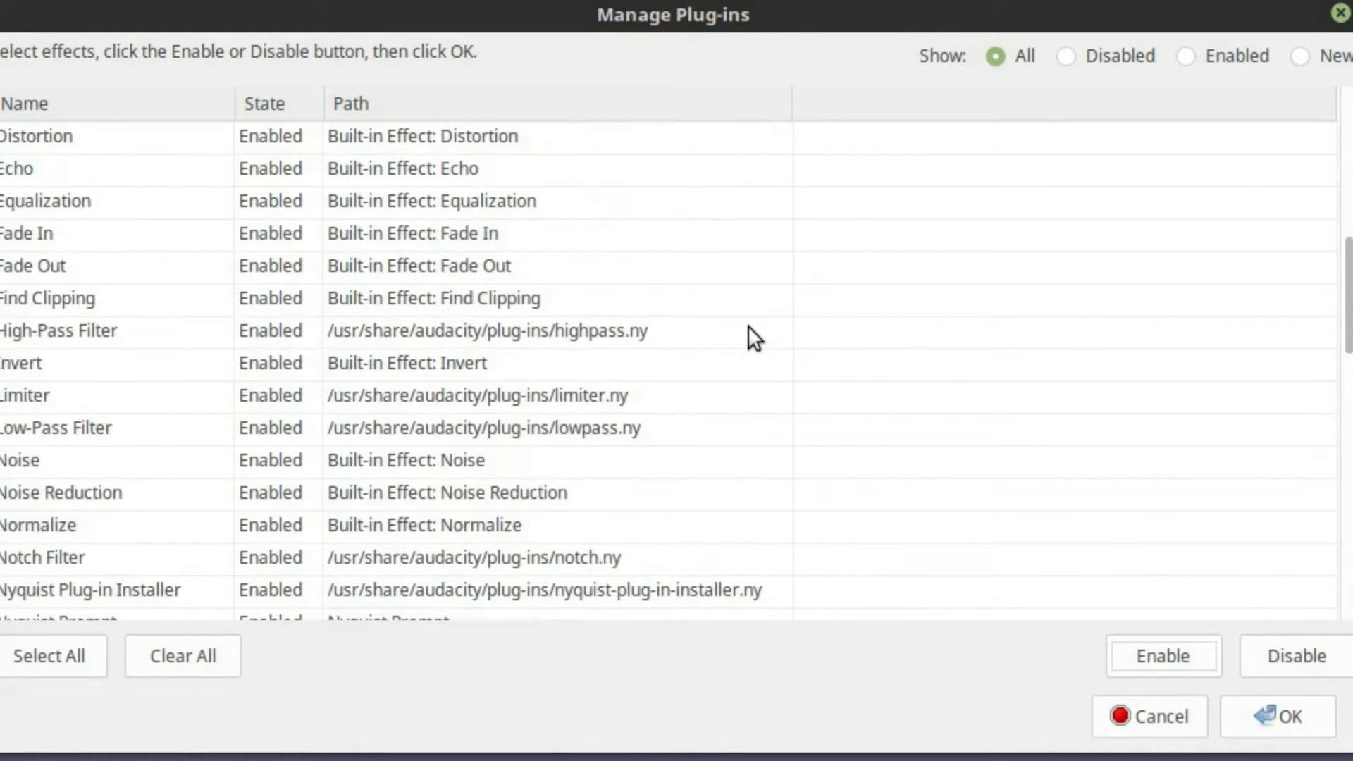
{"action": "left_click", "coordinate": [74, 561]}
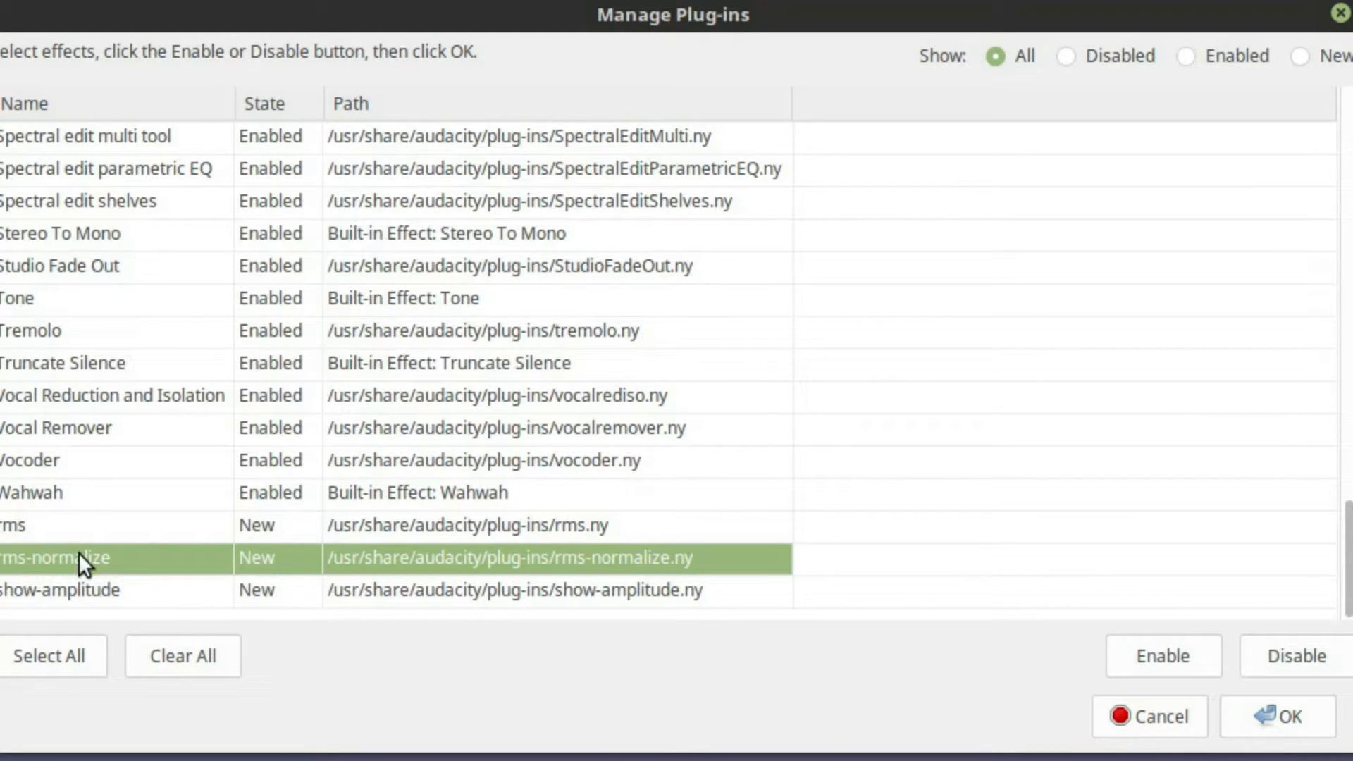
{"action": "left_click", "coordinate": [1152, 660]}
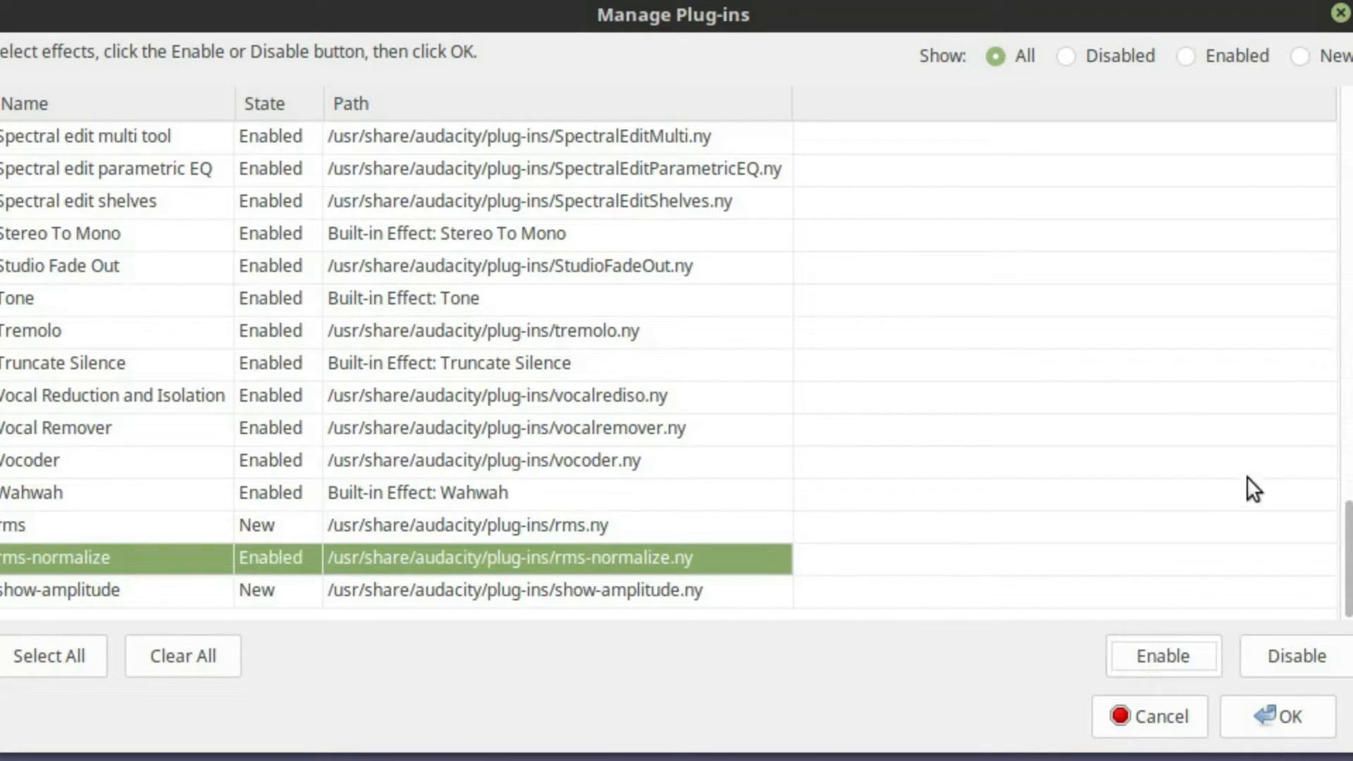
{"action": "left_click", "coordinate": [1278, 722]}
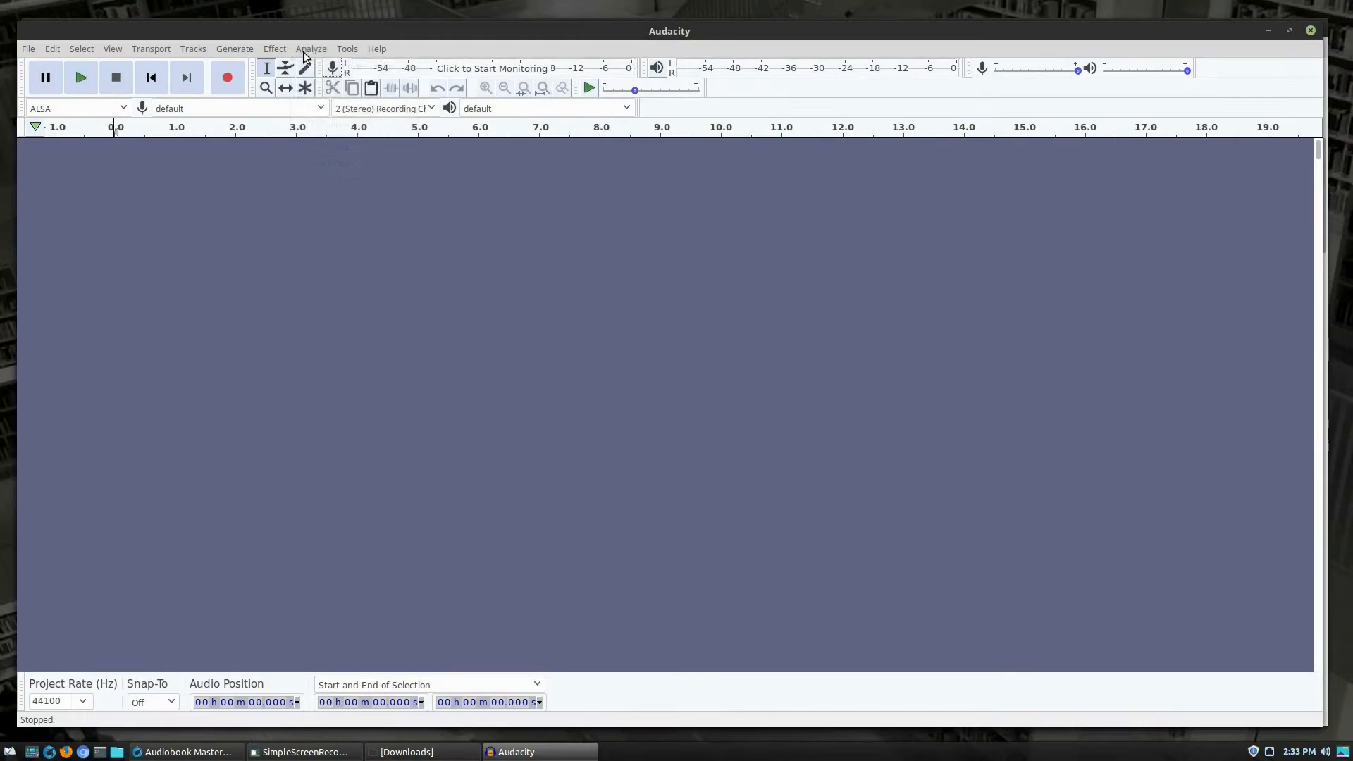
Check that ACX Check is listed among the analysis tools and RMS Normalize among the plug-in effects
{"action": "left_click", "coordinate": [303, 51]}
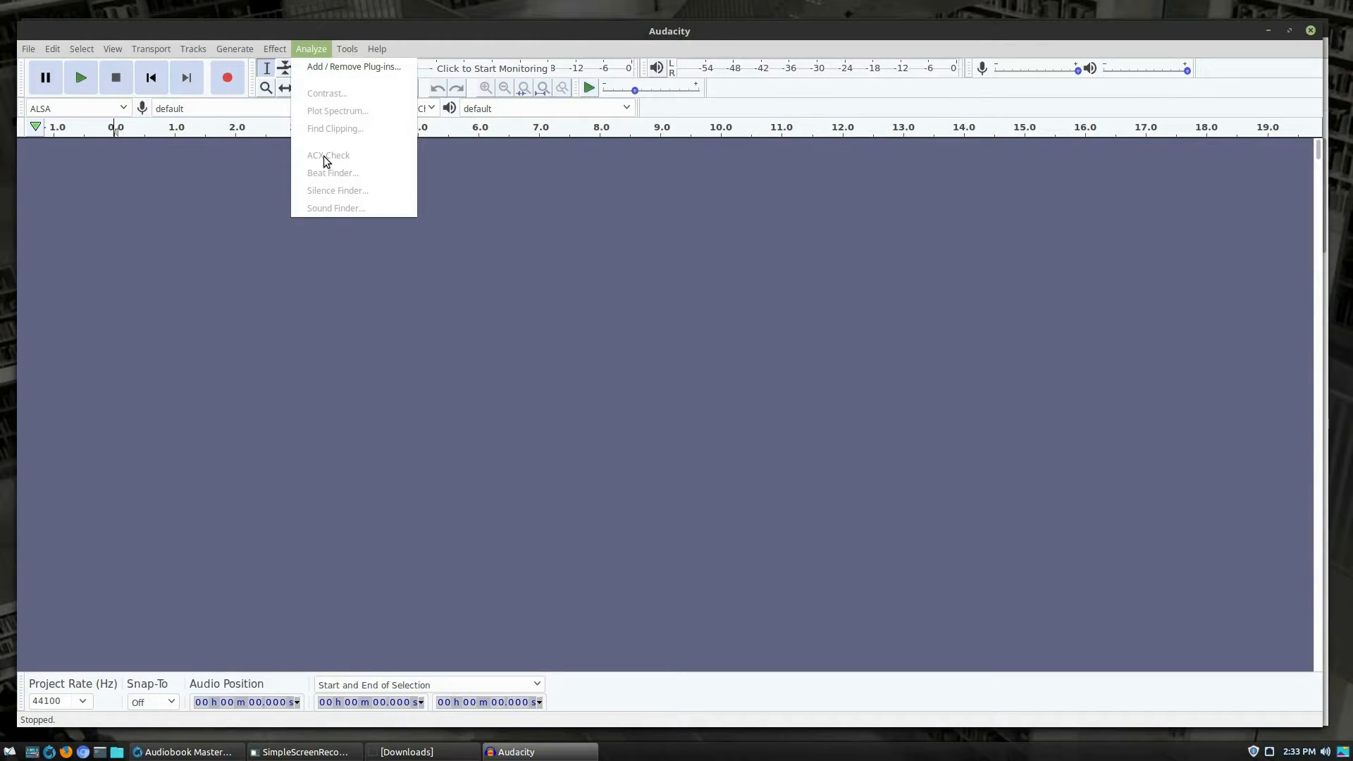
{"action": "mouse_move", "coordinate": [276, 49]}
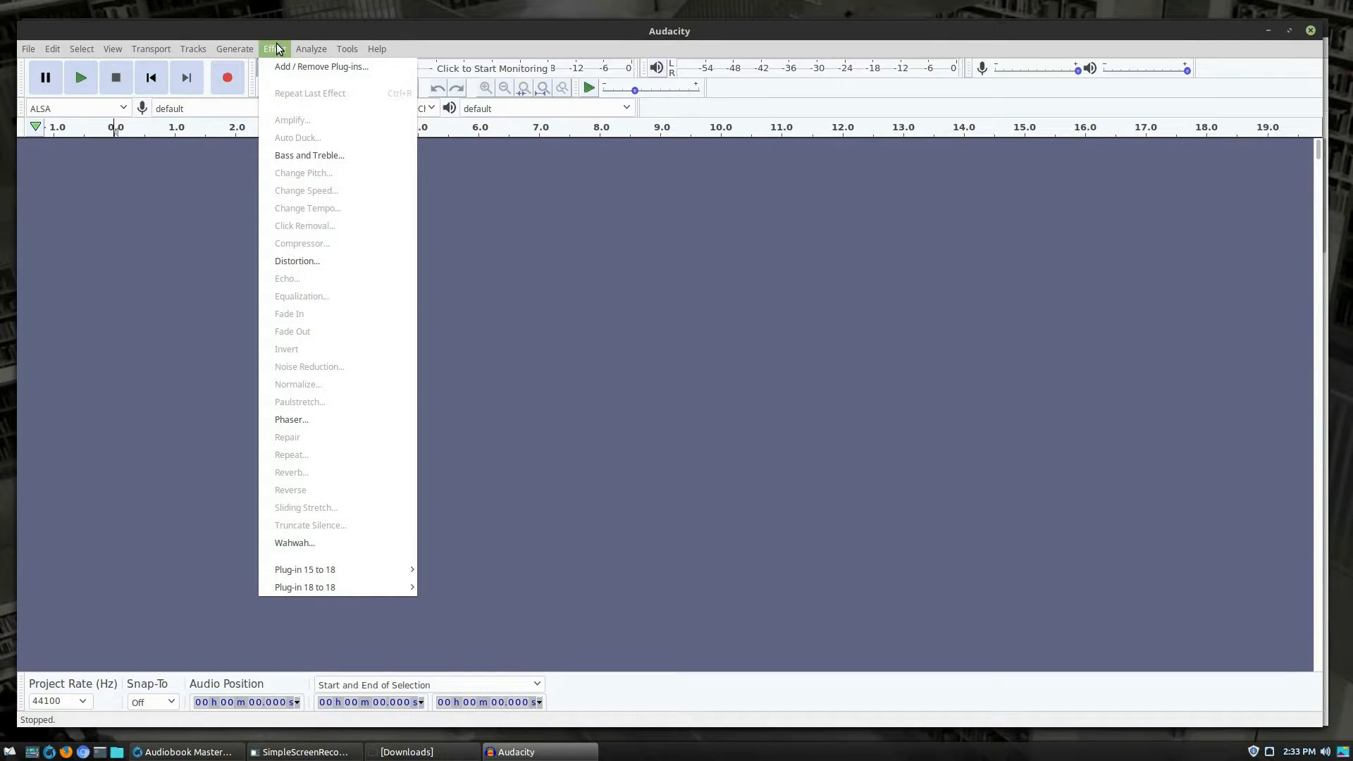
{"action": "mouse_move", "coordinate": [366, 568]}
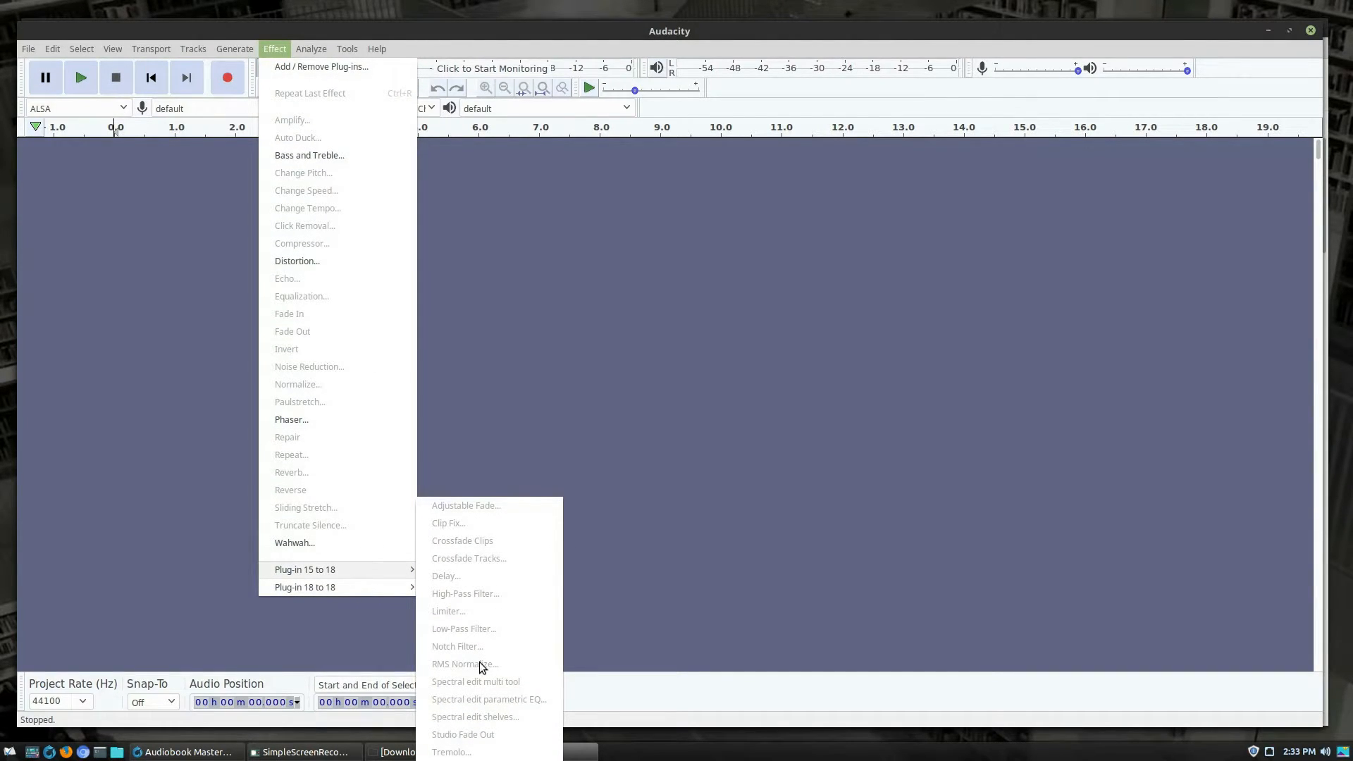
{"action": "left_click", "coordinate": [582, 369]}
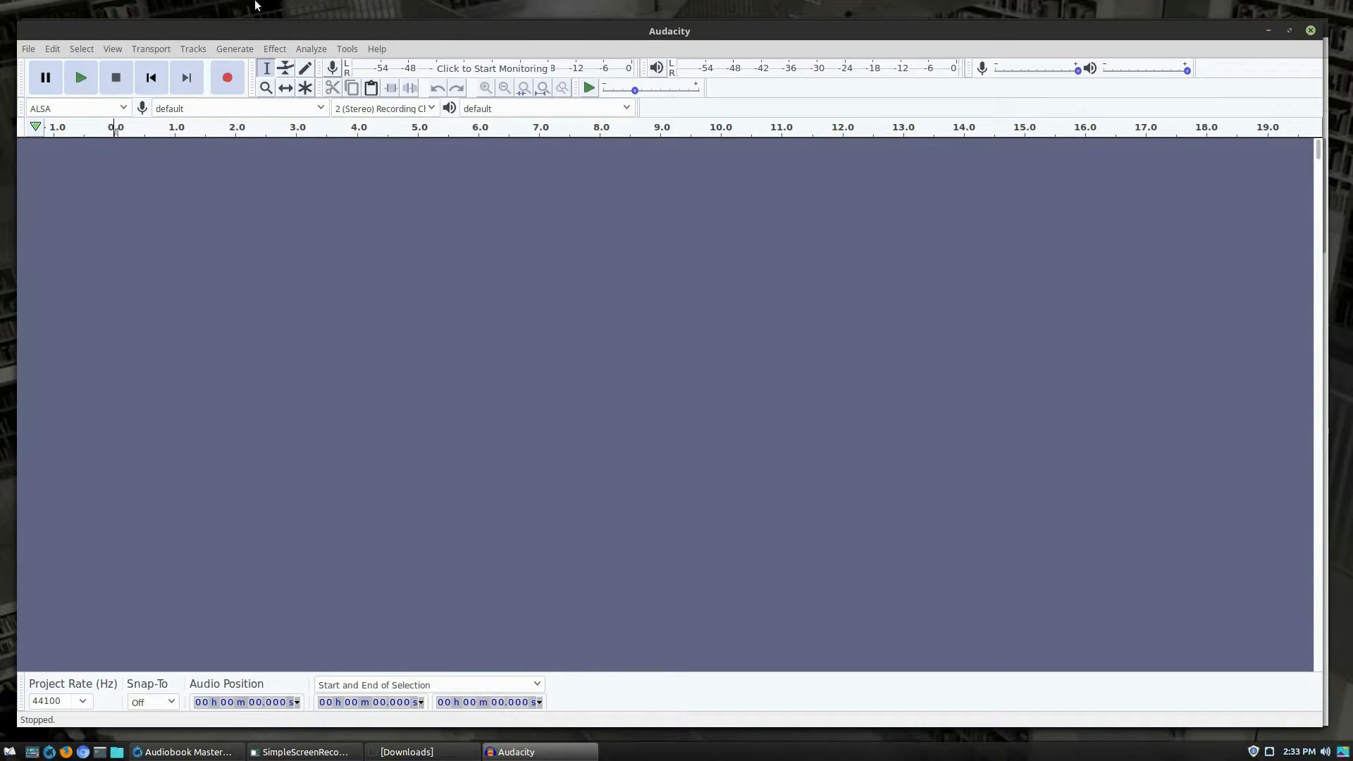
Open chapter 5-8-43.wav from the Desktop, reading the file directly from the original
{"action": "left_click", "coordinate": [28, 48]}
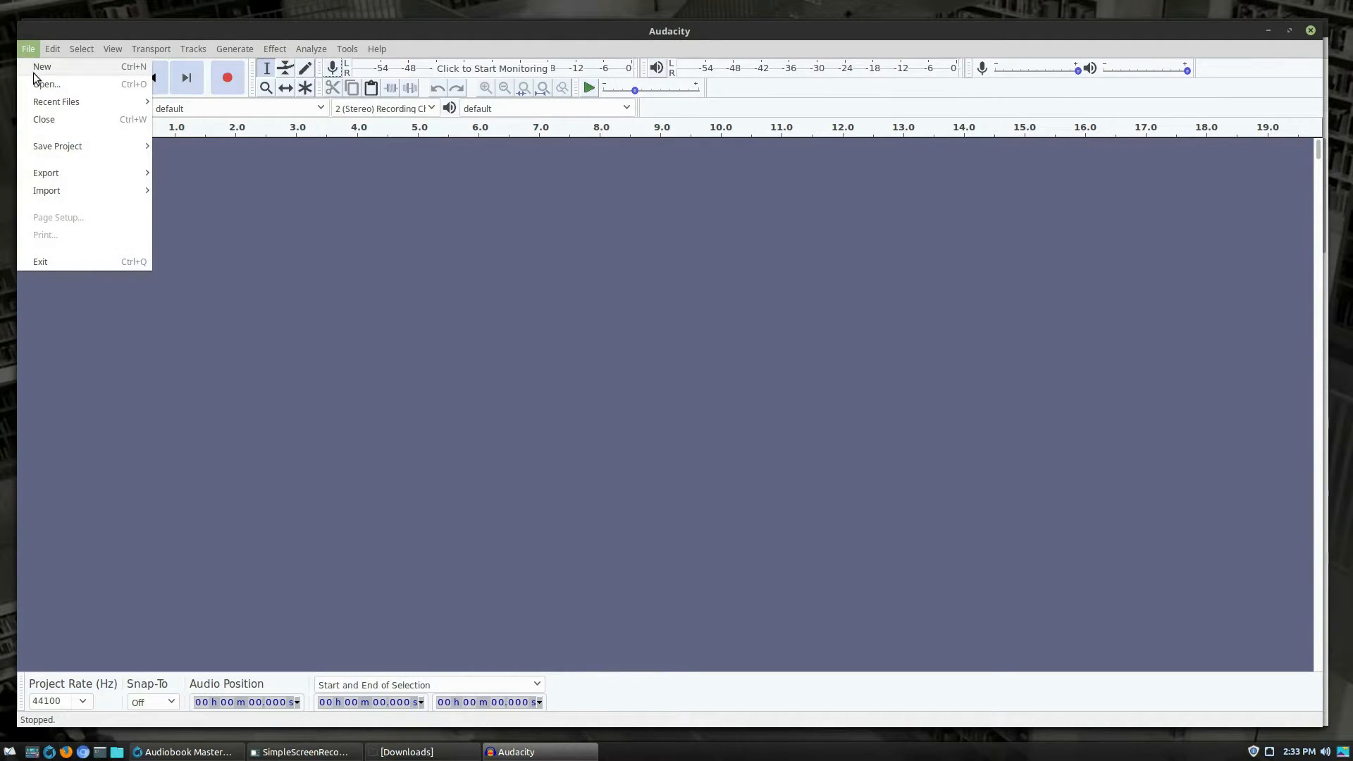
{"action": "mouse_move", "coordinate": [108, 173]}
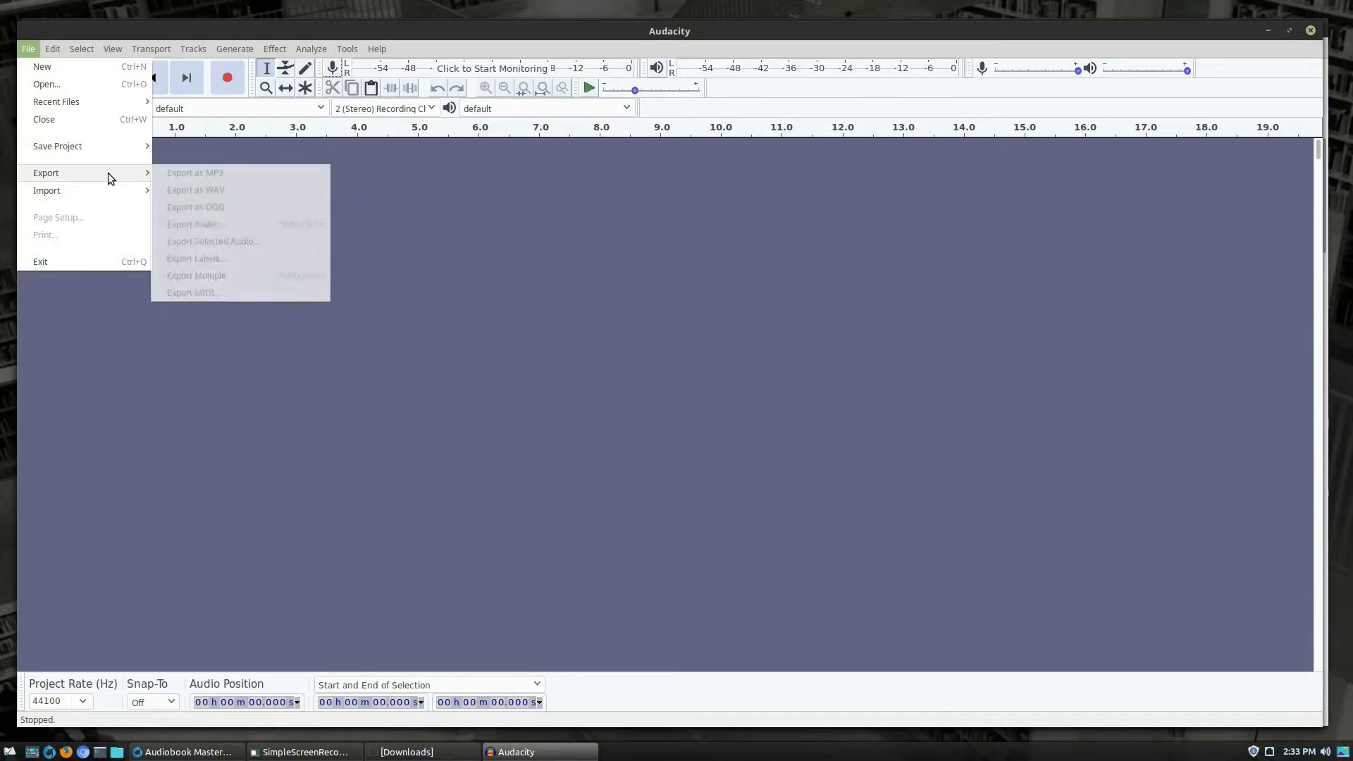
{"action": "left_click", "coordinate": [61, 87]}
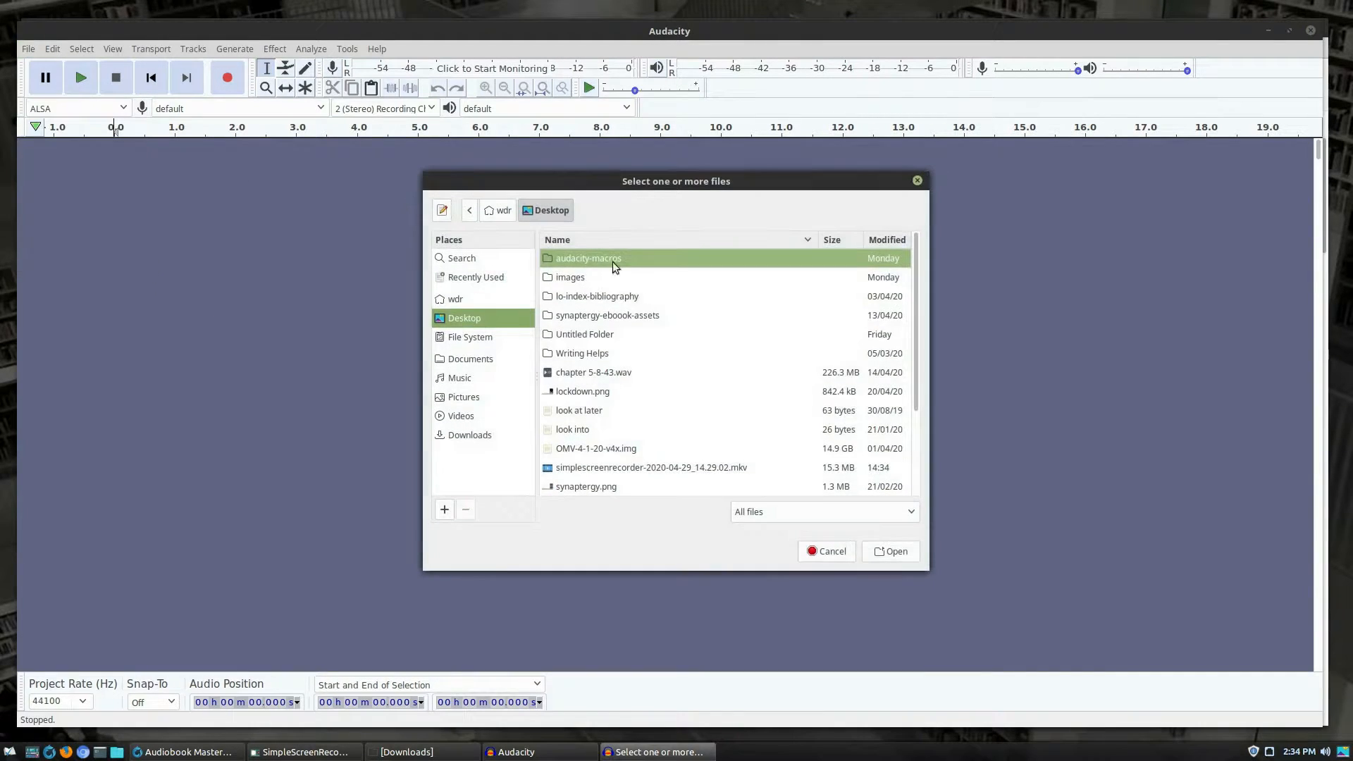
{"action": "double_click", "coordinate": [592, 372]}
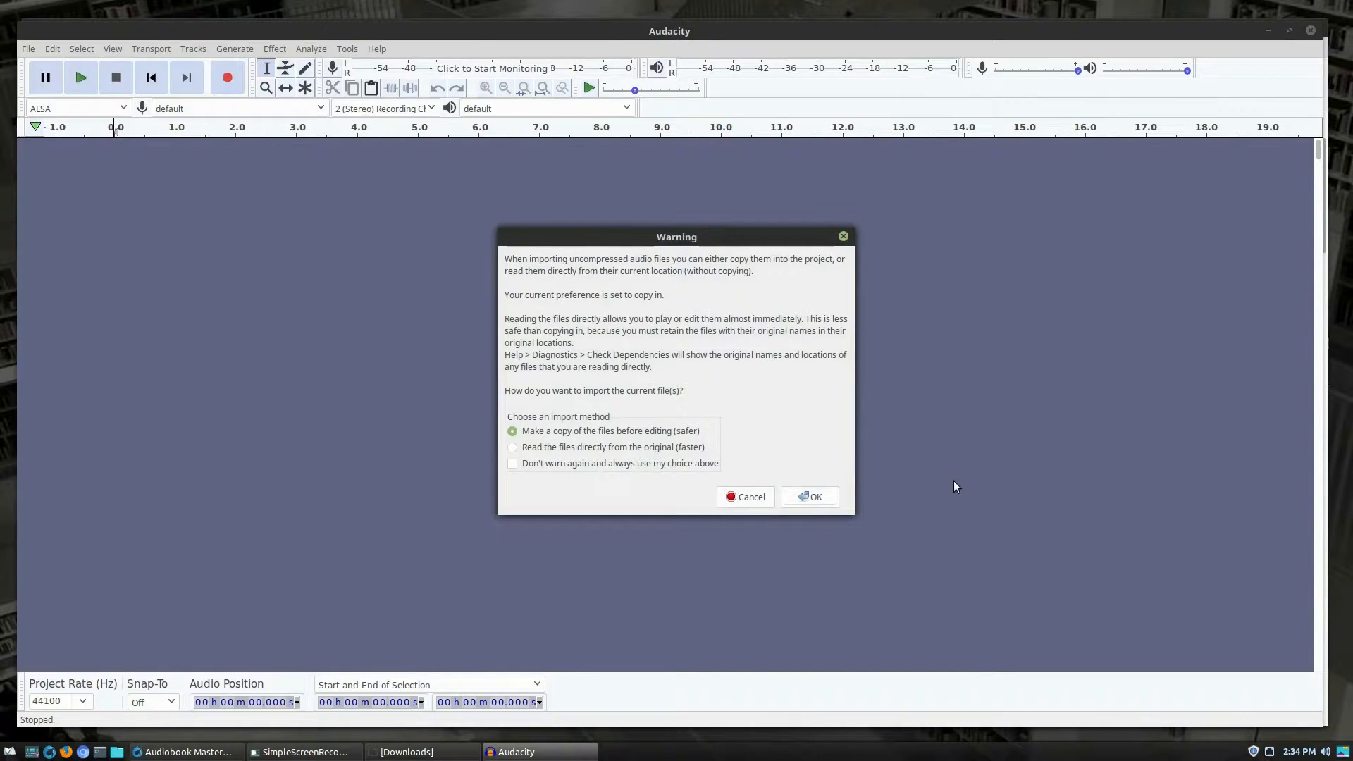
{"action": "left_click", "coordinate": [560, 451]}
{"action": "left_click", "coordinate": [812, 502]}
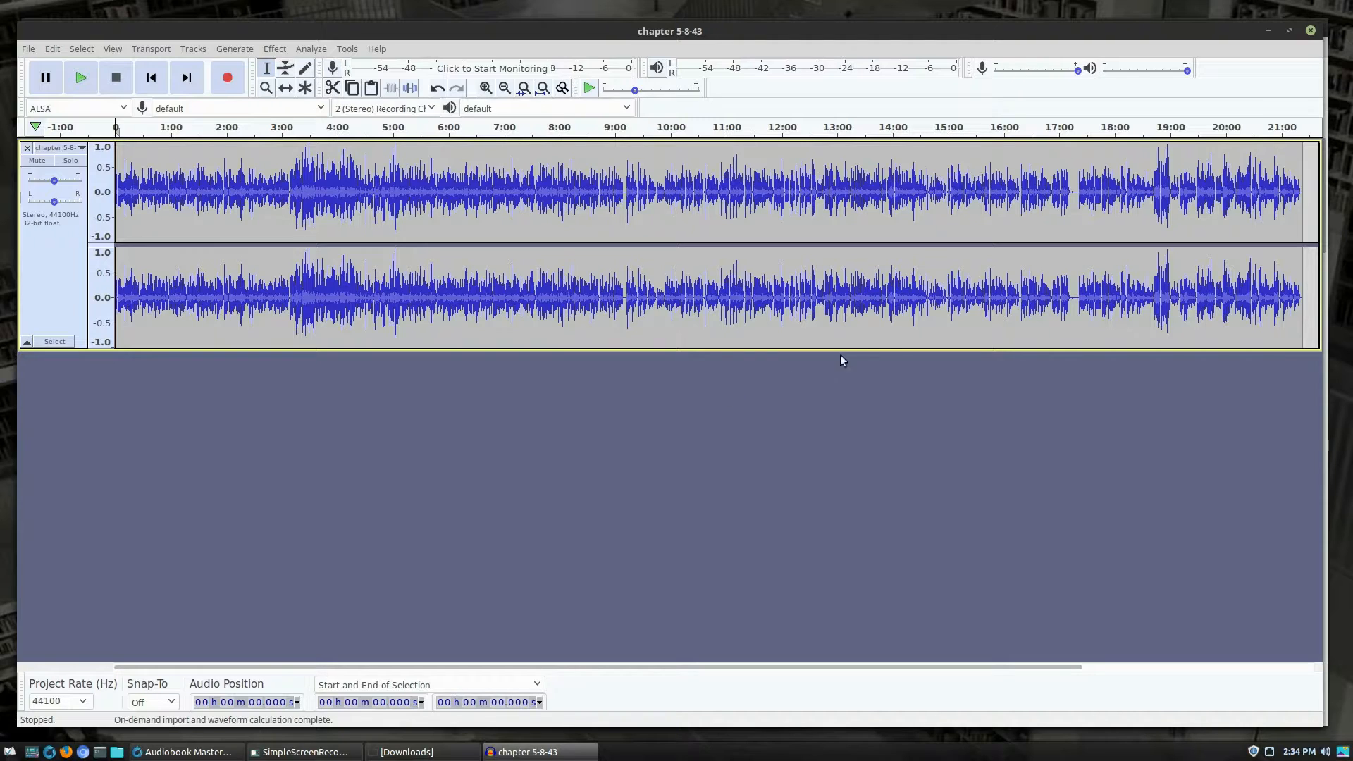
Play the opening seconds of the chapter and run ACX Check on the whole track
{"action": "key", "text": "space"}
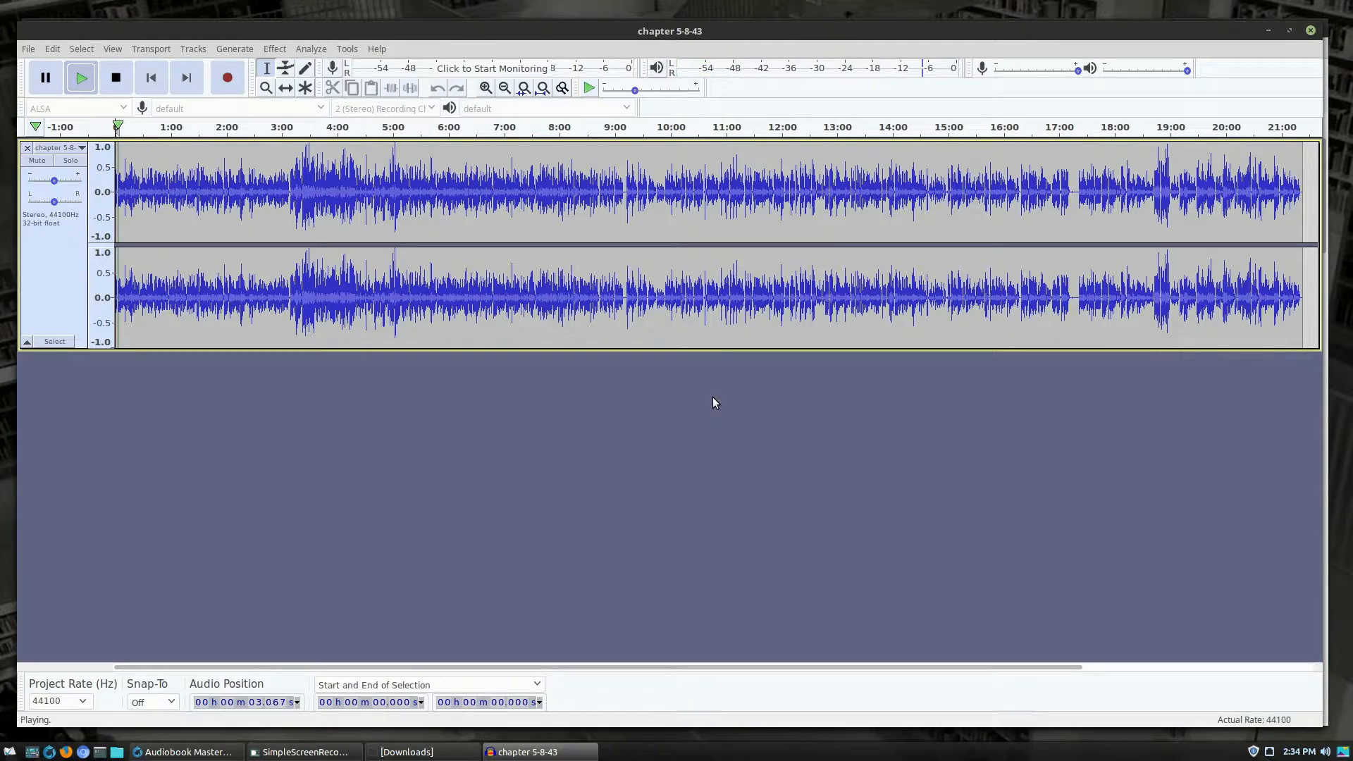
{"action": "key", "text": "space"}
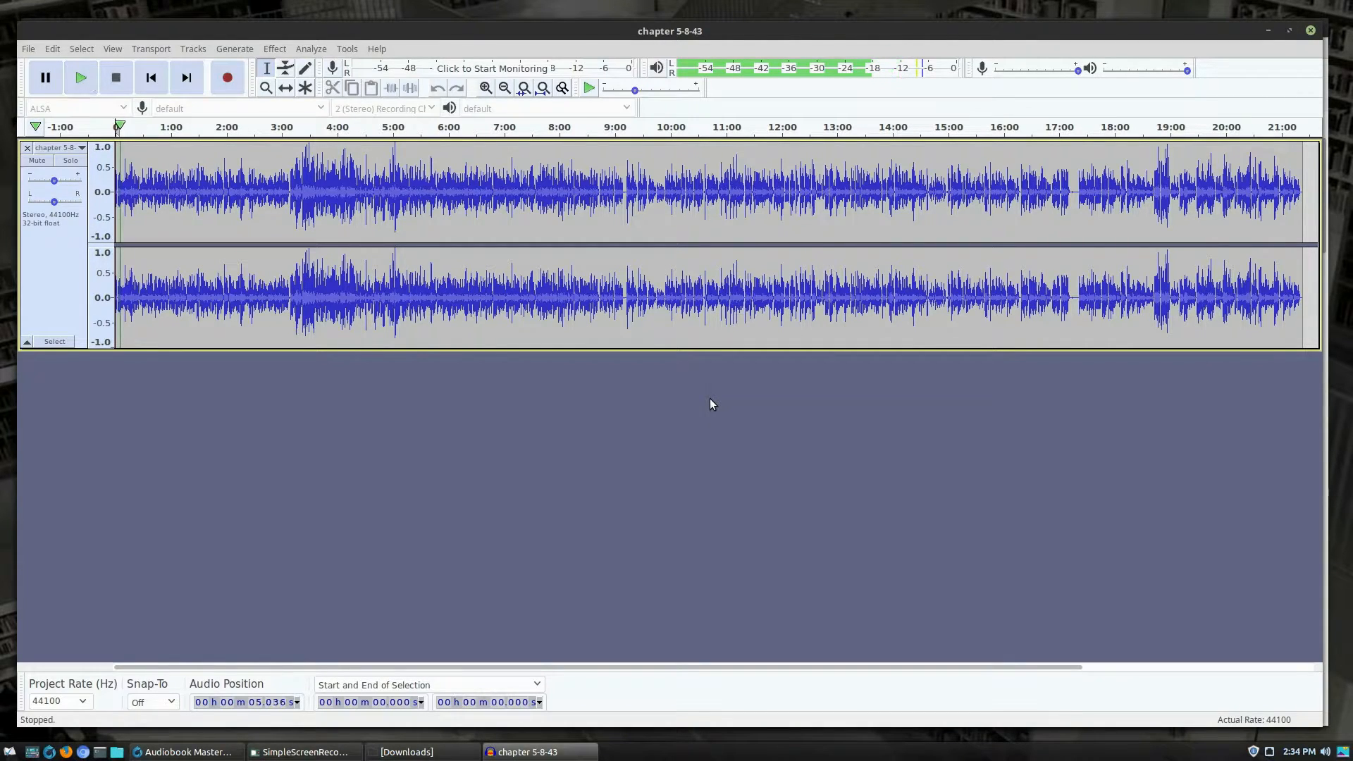
{"action": "double_click", "coordinate": [618, 294]}
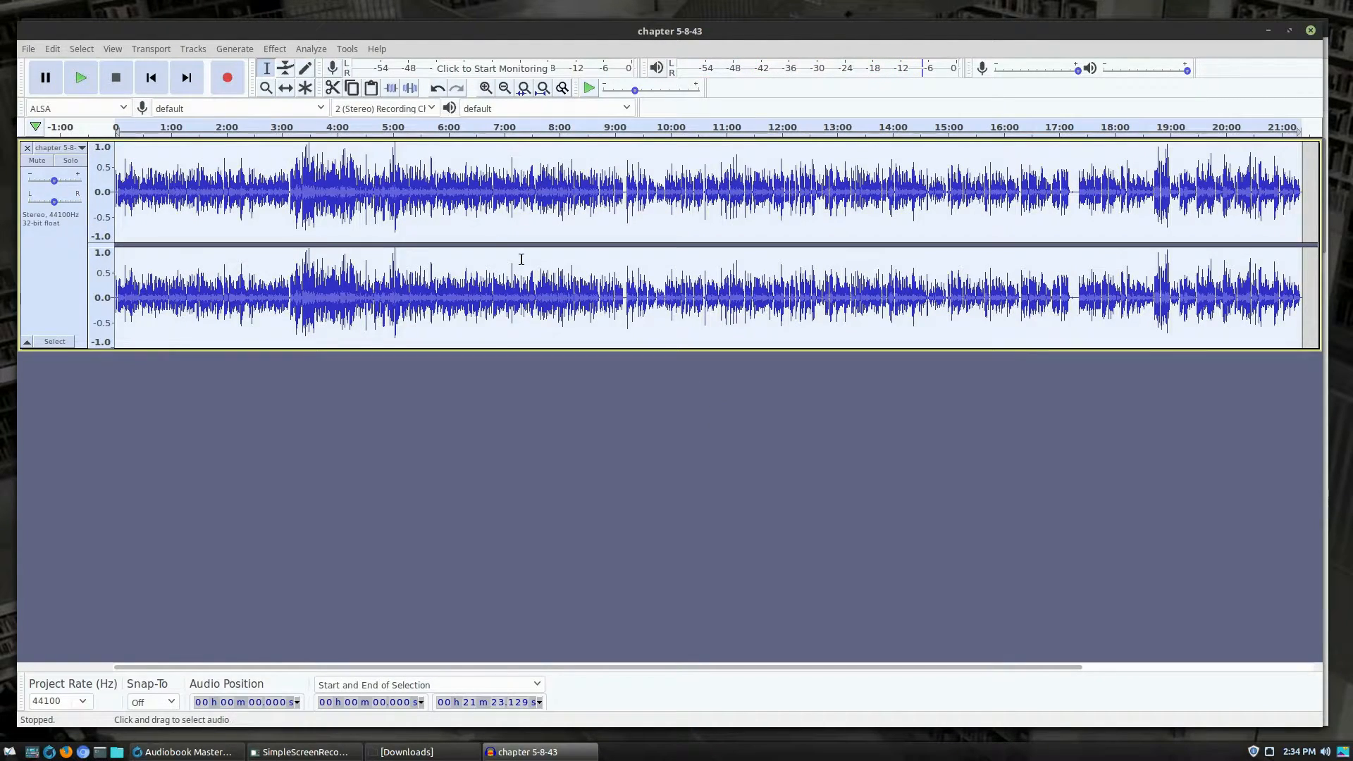
{"action": "left_click", "coordinate": [308, 52]}
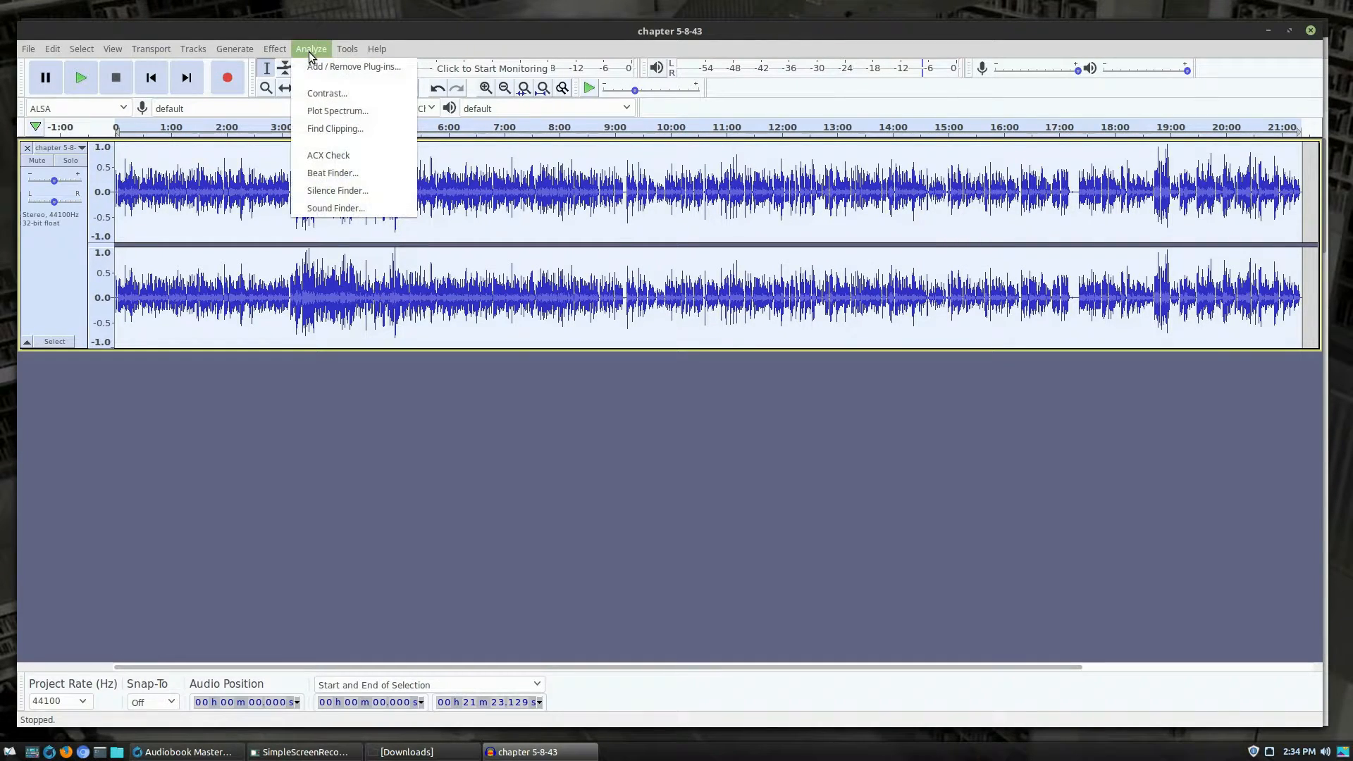
{"action": "left_click", "coordinate": [344, 155]}
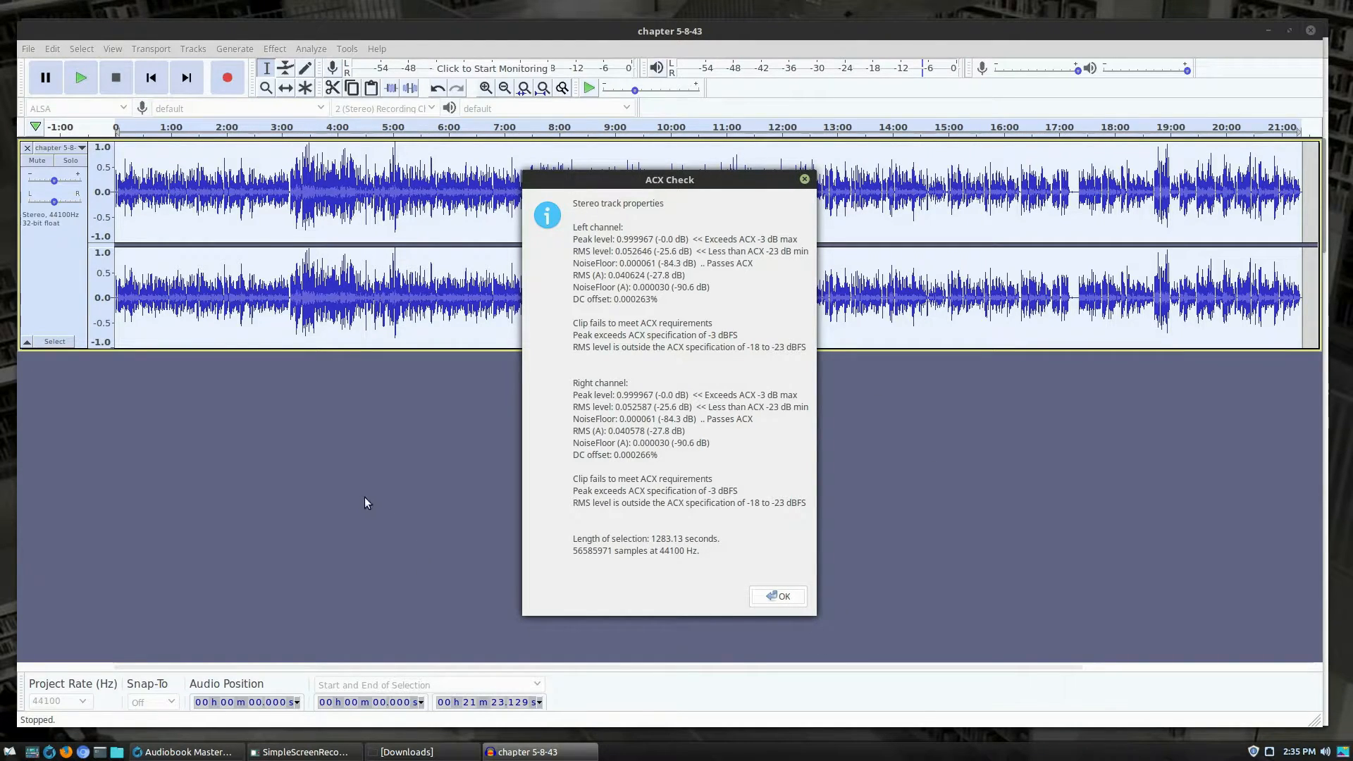
{"action": "key", "text": "Return"}
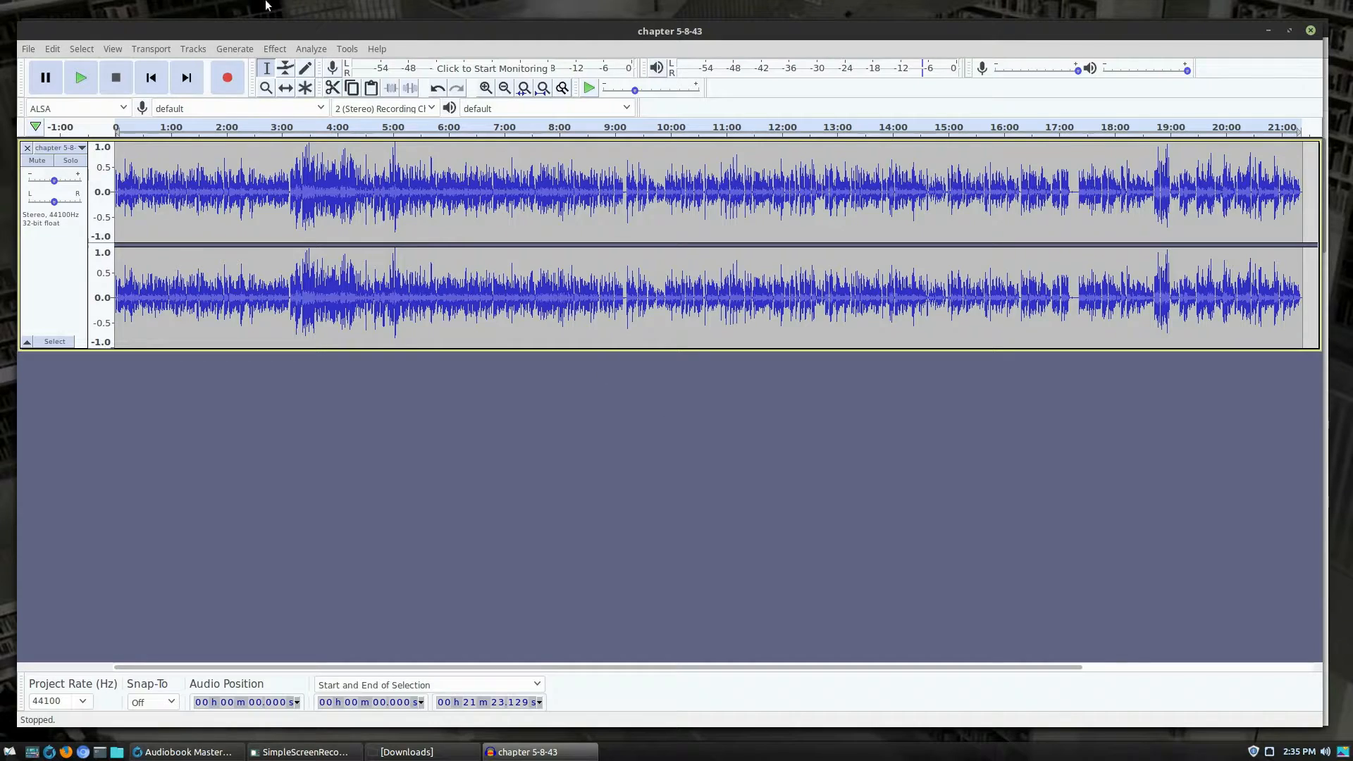
Select the whole track and examine the Mix Stereo Down to Mono command without applying it
{"action": "left_click", "coordinate": [193, 50]}
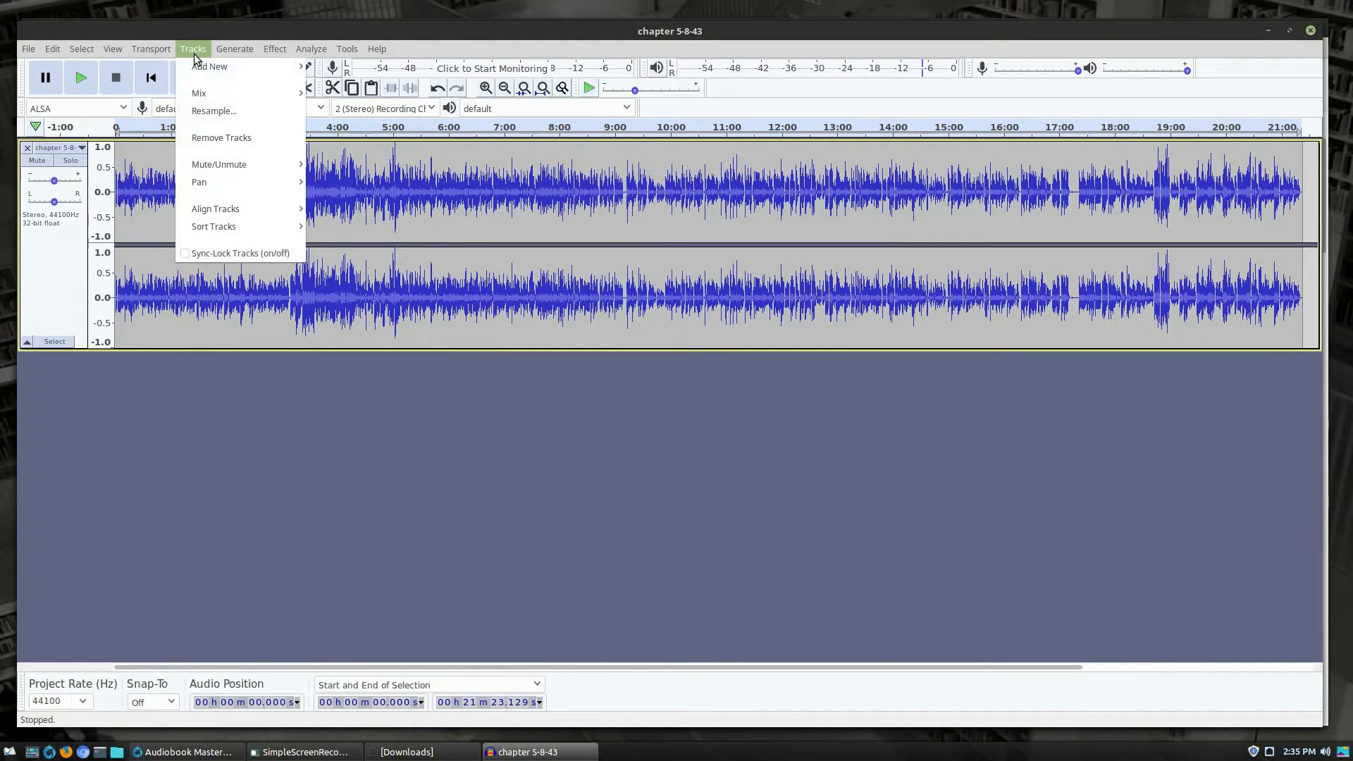
{"action": "mouse_move", "coordinate": [238, 93]}
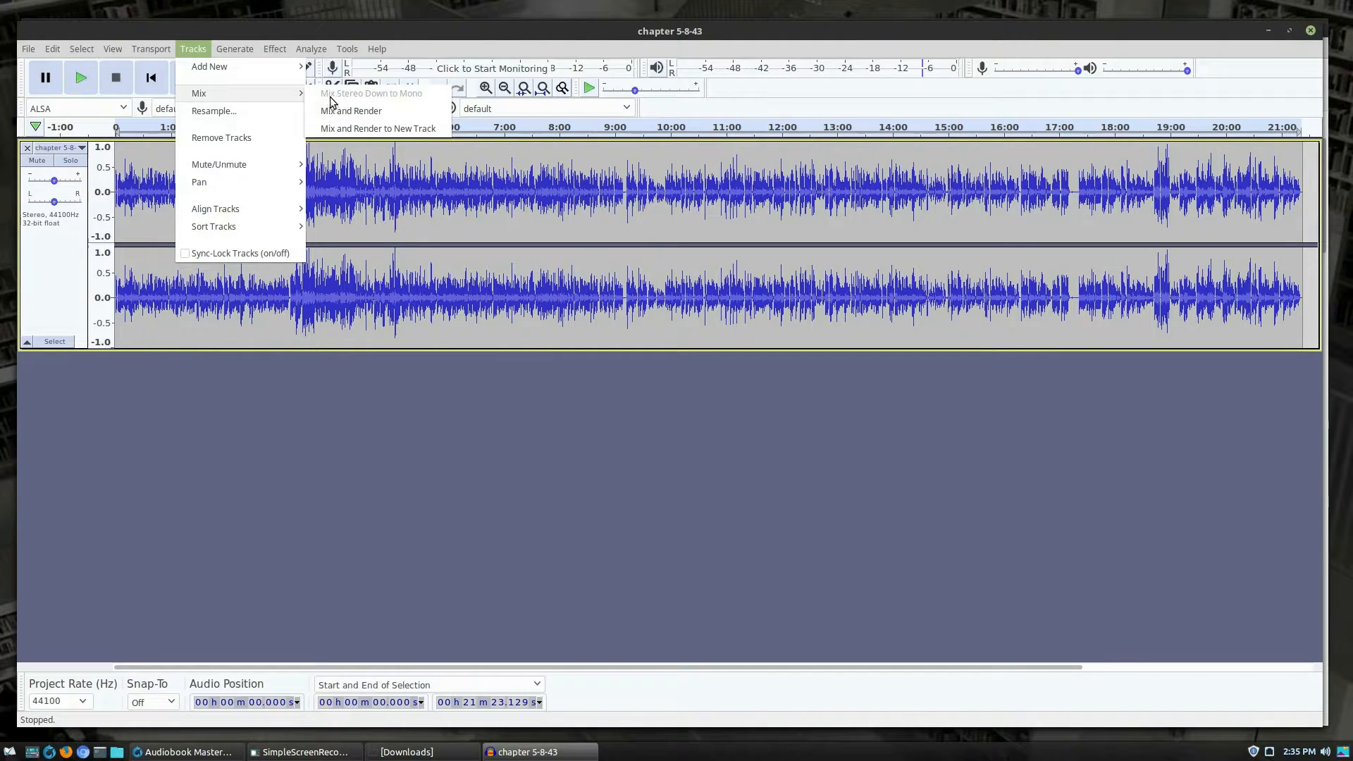
{"action": "left_click", "coordinate": [450, 431]}
{"action": "left_click", "coordinate": [318, 310]}
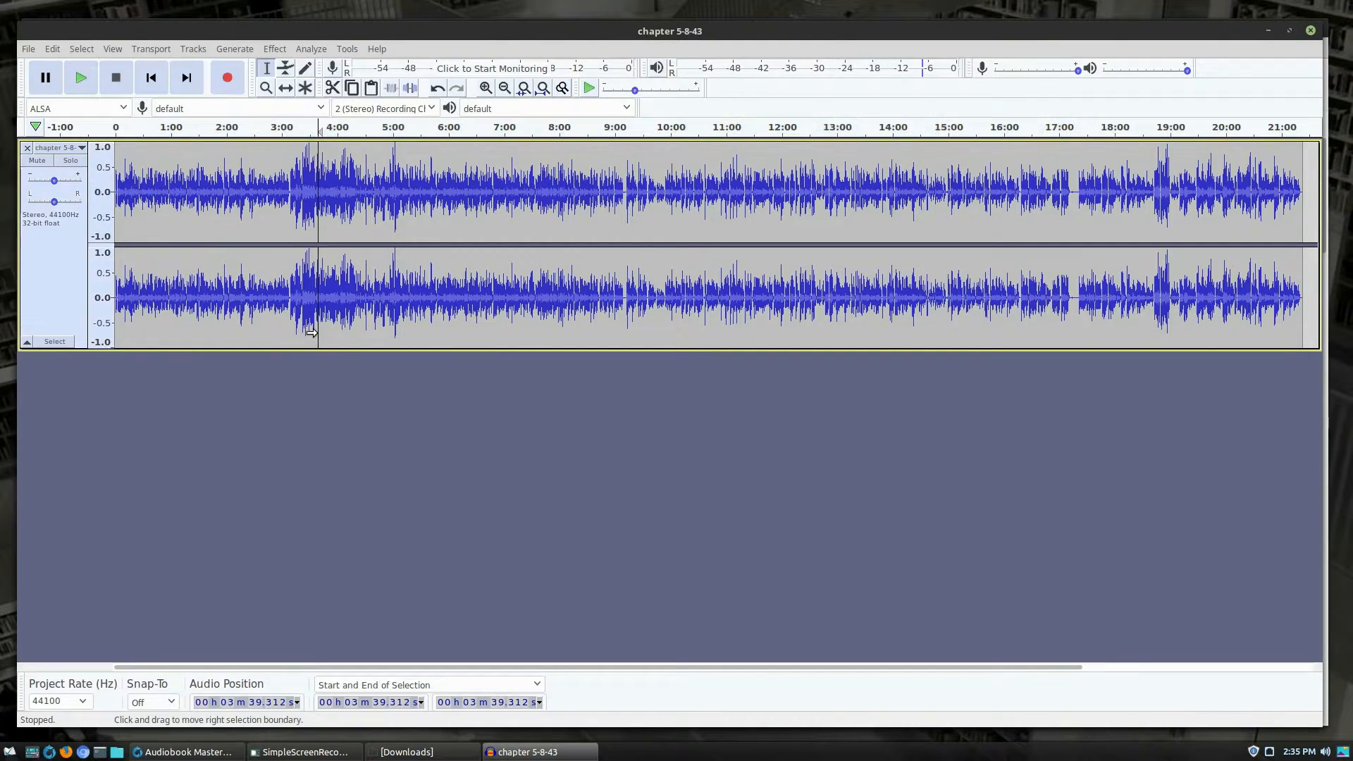
{"action": "key", "text": "ctrl+a"}
{"action": "left_click", "coordinate": [229, 49]}
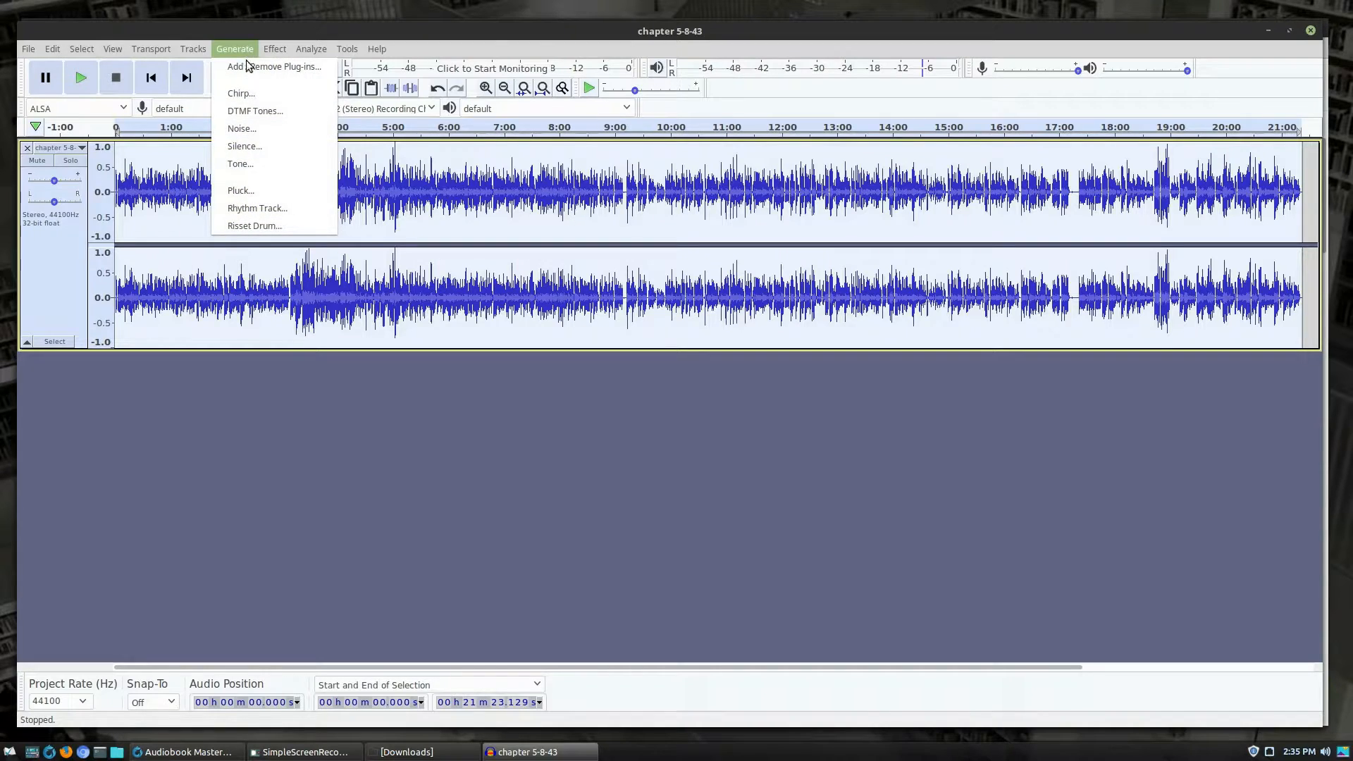
{"action": "mouse_move", "coordinate": [222, 93]}
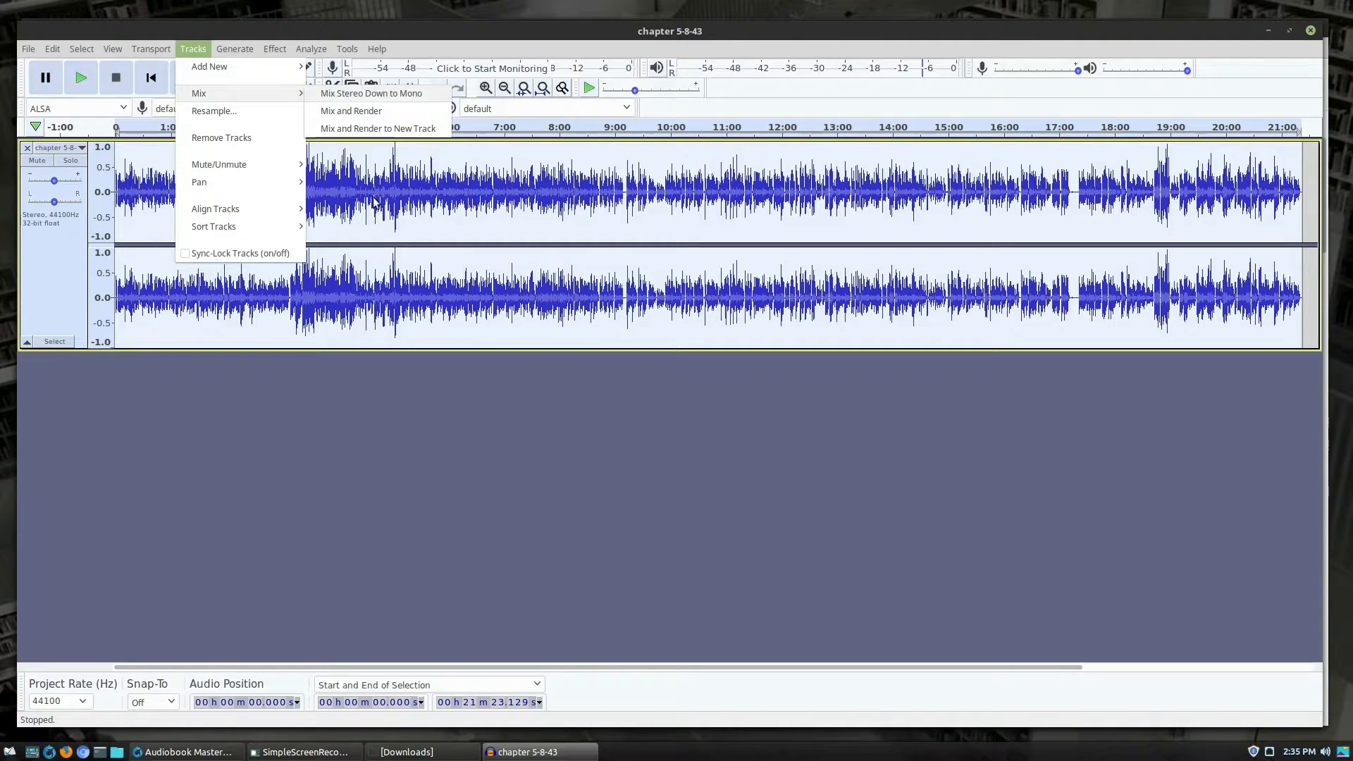
{"action": "left_click", "coordinate": [468, 438]}
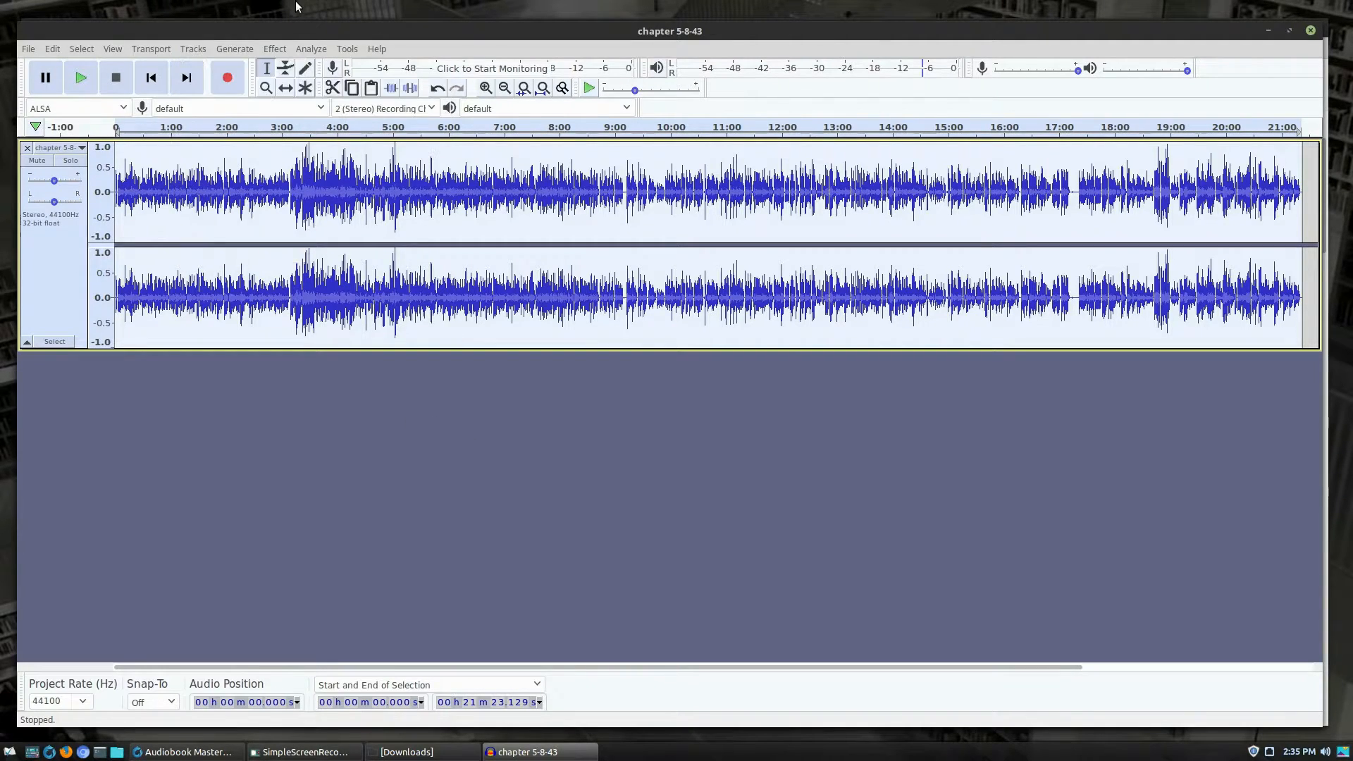
Apply Equalization to the whole track with the Low rolloff for speech curve and a filter length of 5035
{"action": "left_click", "coordinate": [311, 51]}
{"action": "mouse_move", "coordinate": [271, 53]}
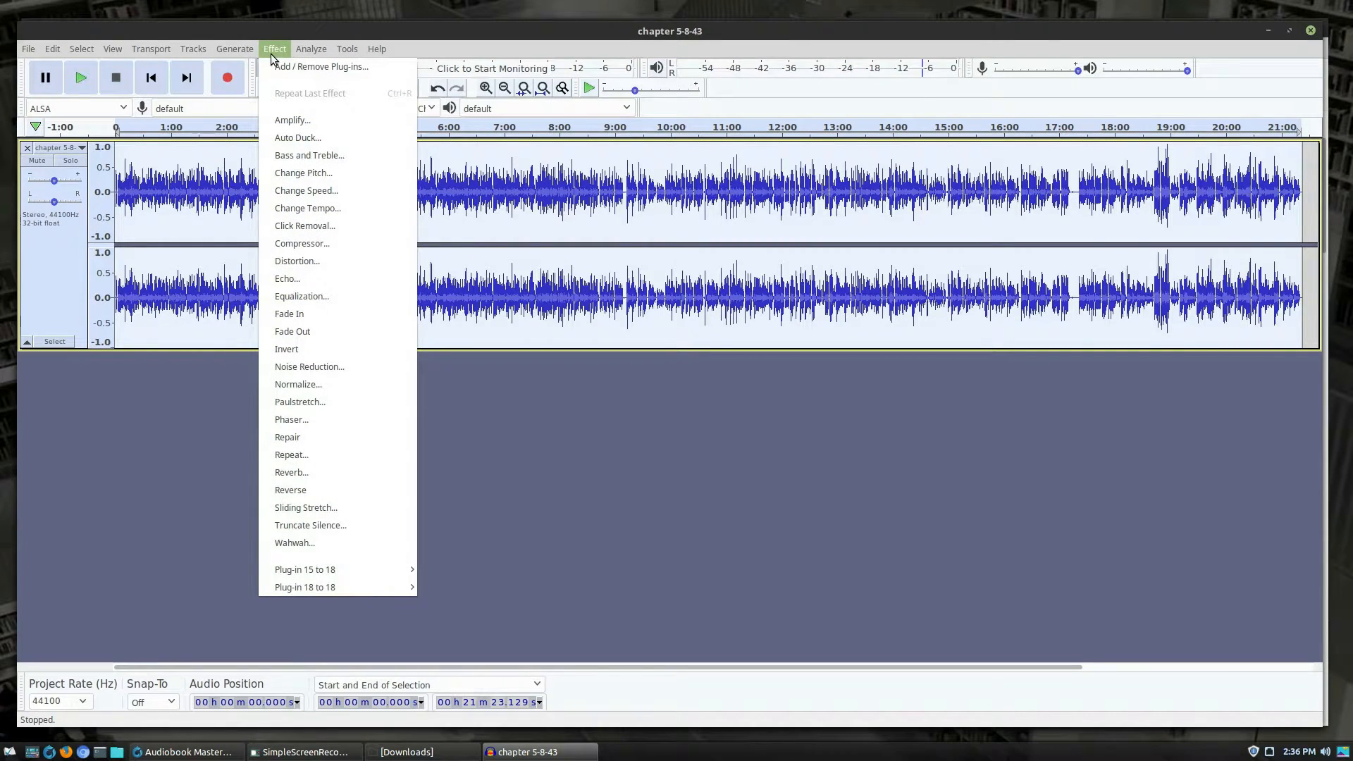
{"action": "left_click", "coordinate": [308, 295]}
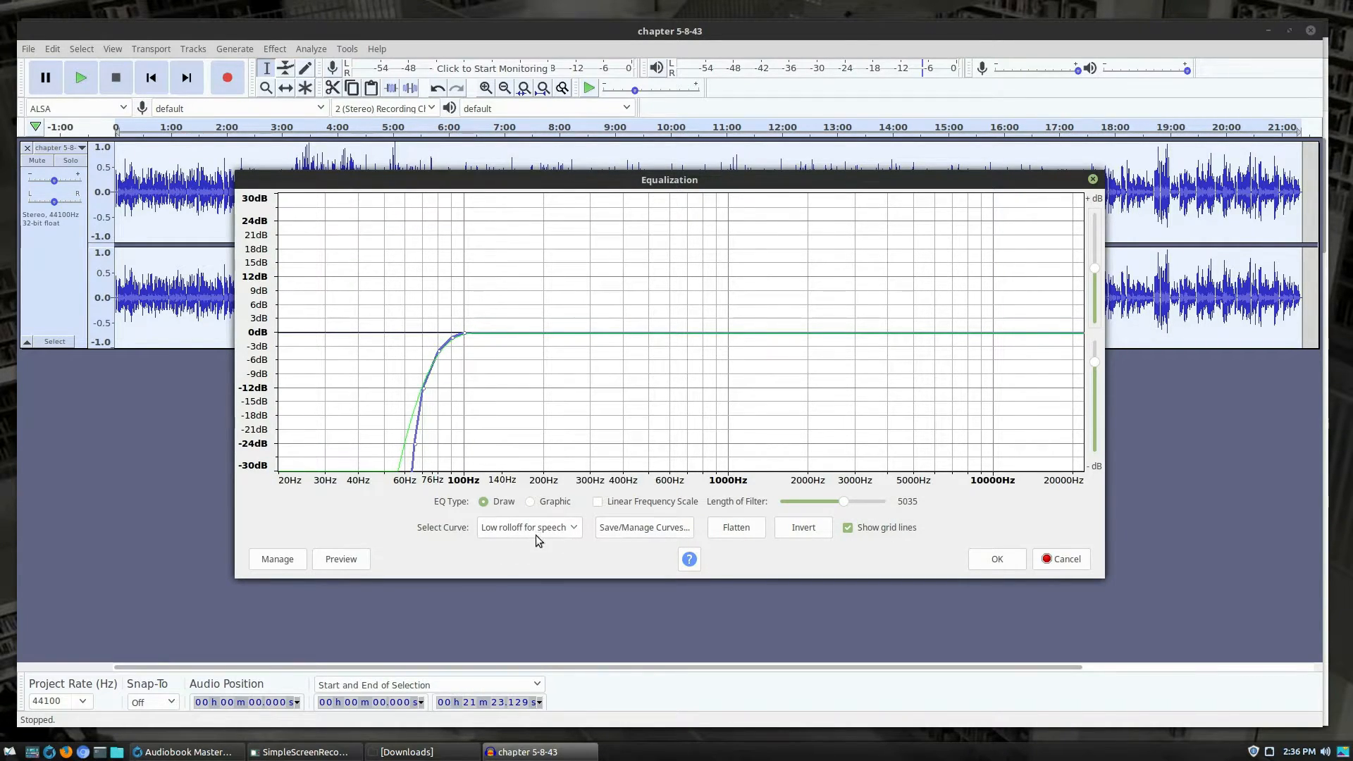
{"action": "left_click", "coordinate": [999, 561]}
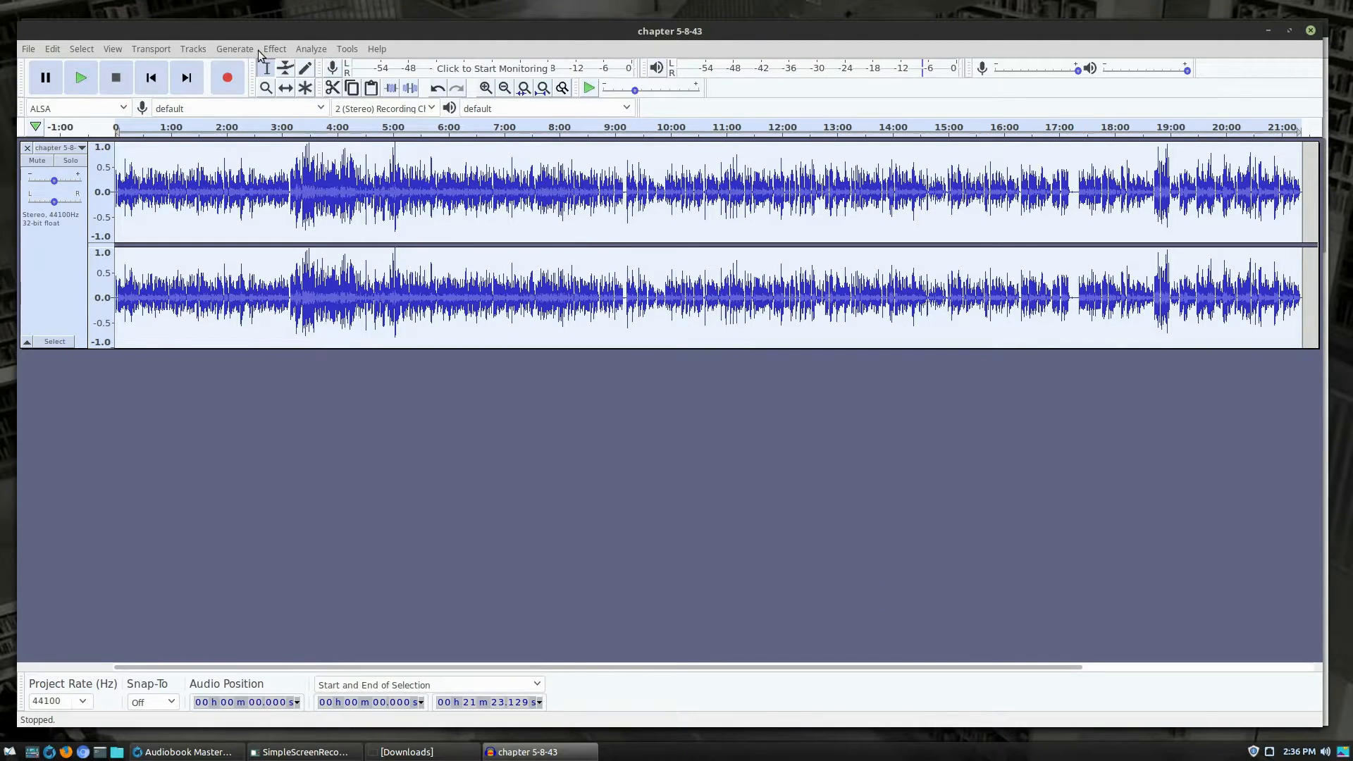
Apply RMS Normalize to the track with a target level of -22 dB and stereo channels normalized independently
{"action": "left_click", "coordinate": [278, 49]}
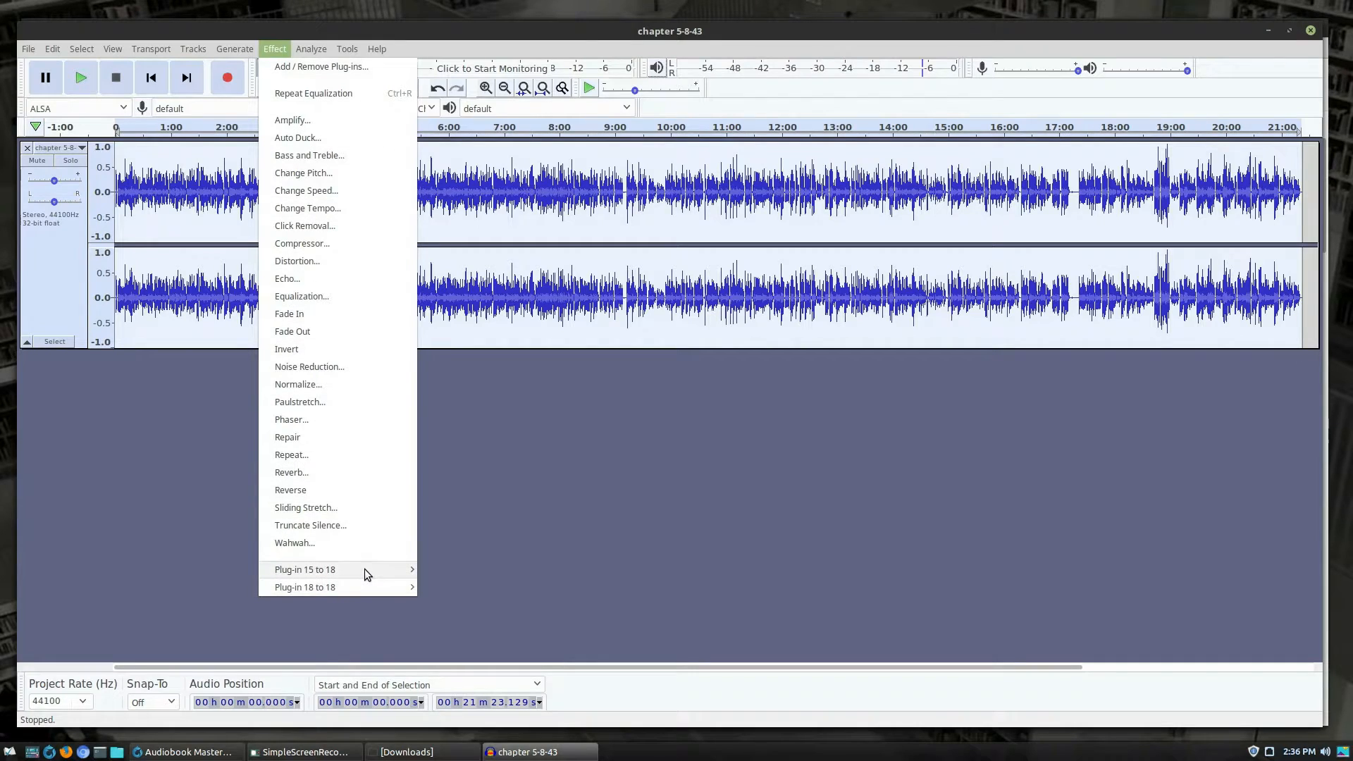
{"action": "mouse_move", "coordinate": [365, 570]}
{"action": "left_click", "coordinate": [497, 665]}
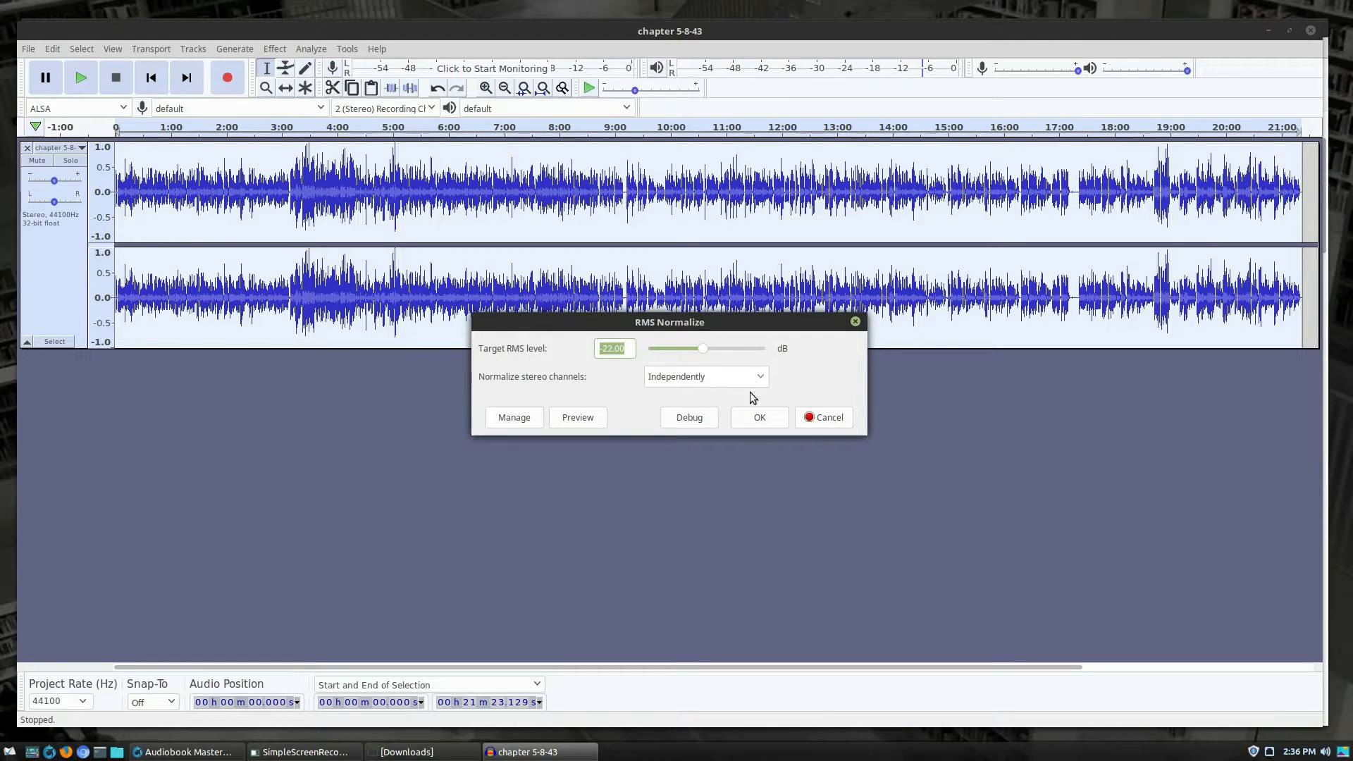
{"action": "left_click", "coordinate": [761, 421]}
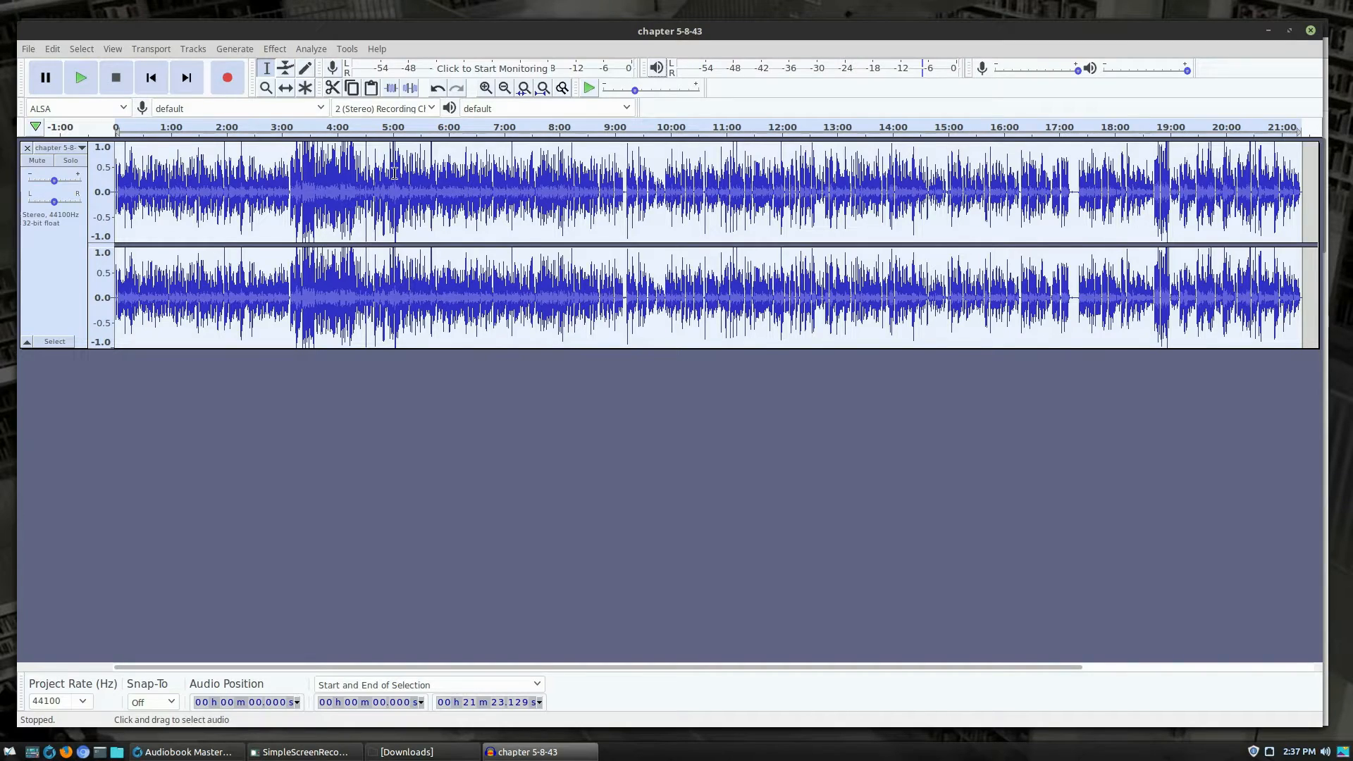
Apply the Limiter as a Soft Limit at -3.50 dB with a 10 ms hold and no make-up gain
{"action": "left_click", "coordinate": [310, 49]}
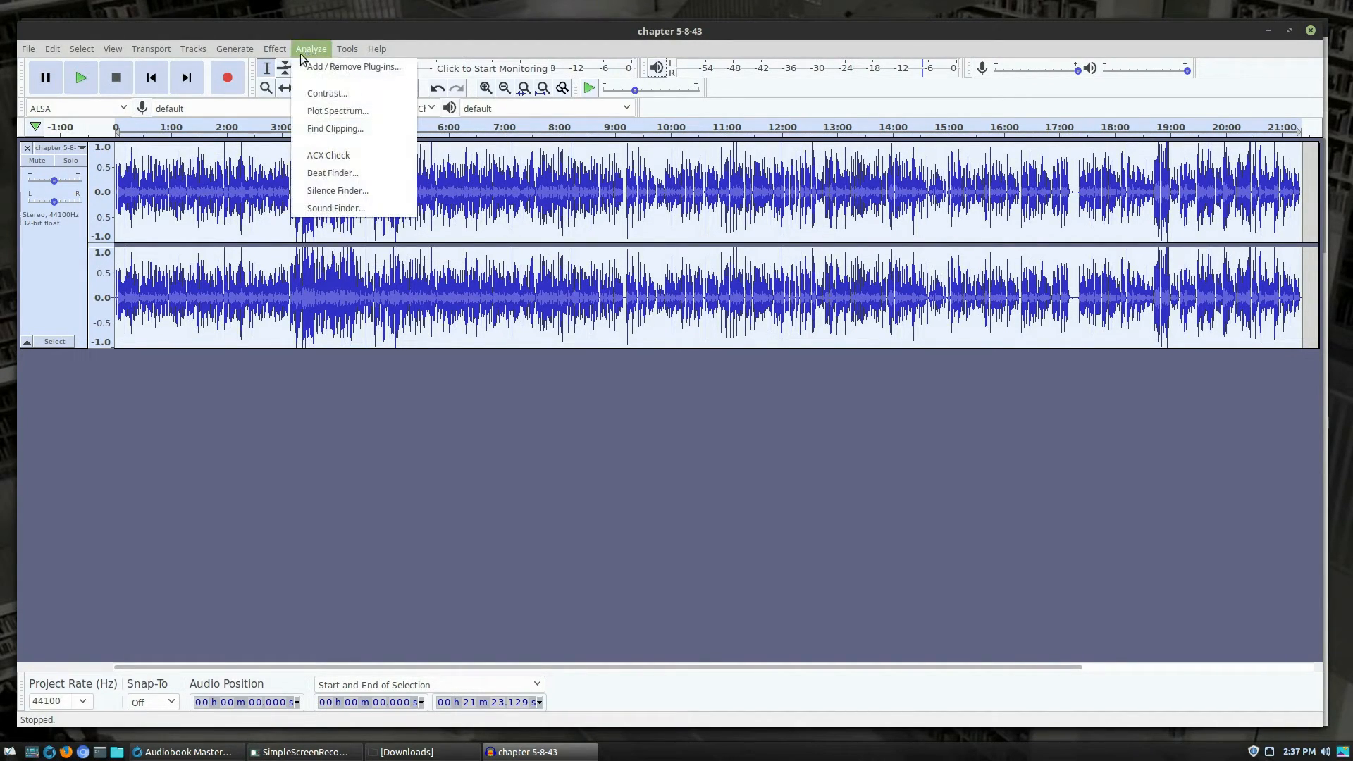
{"action": "mouse_move", "coordinate": [275, 48]}
{"action": "mouse_move", "coordinate": [346, 572]}
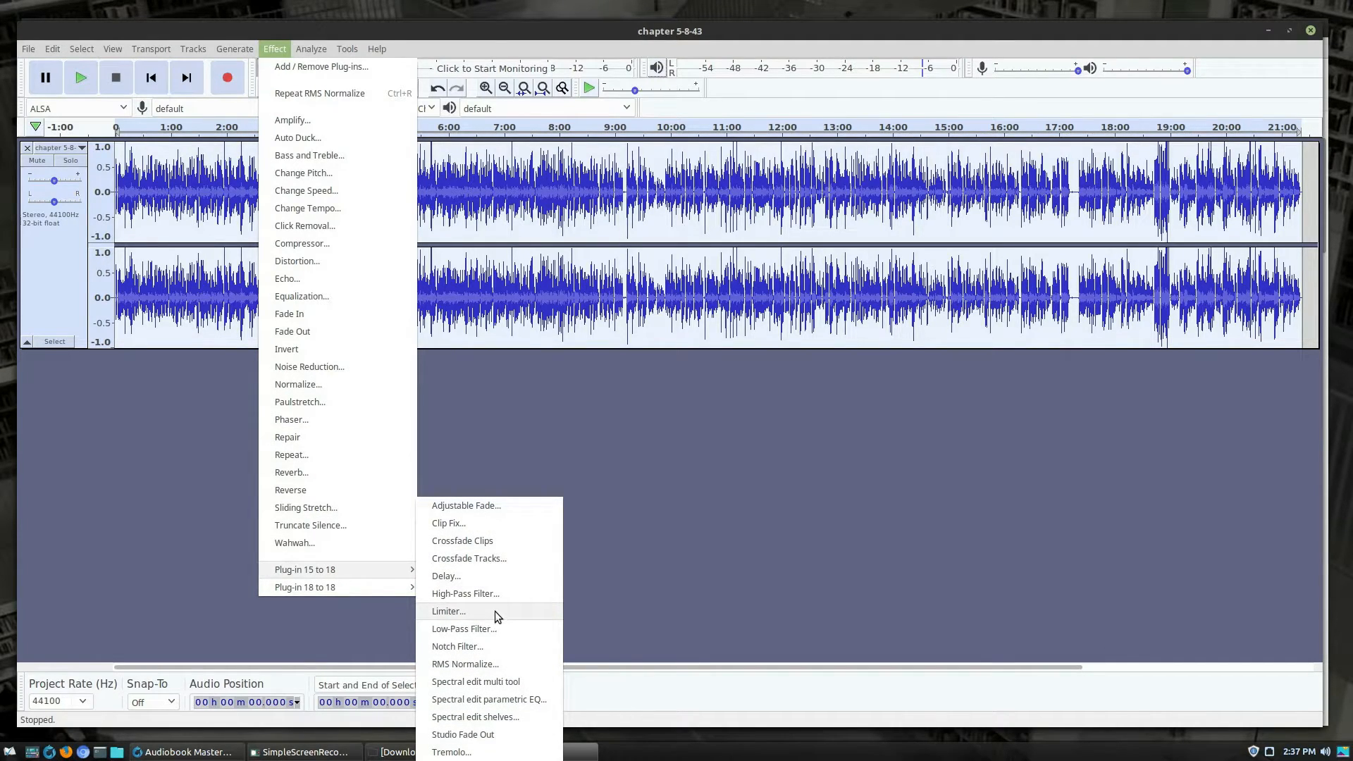
{"action": "left_click", "coordinate": [495, 612]}
{"action": "left_click", "coordinate": [619, 384]}
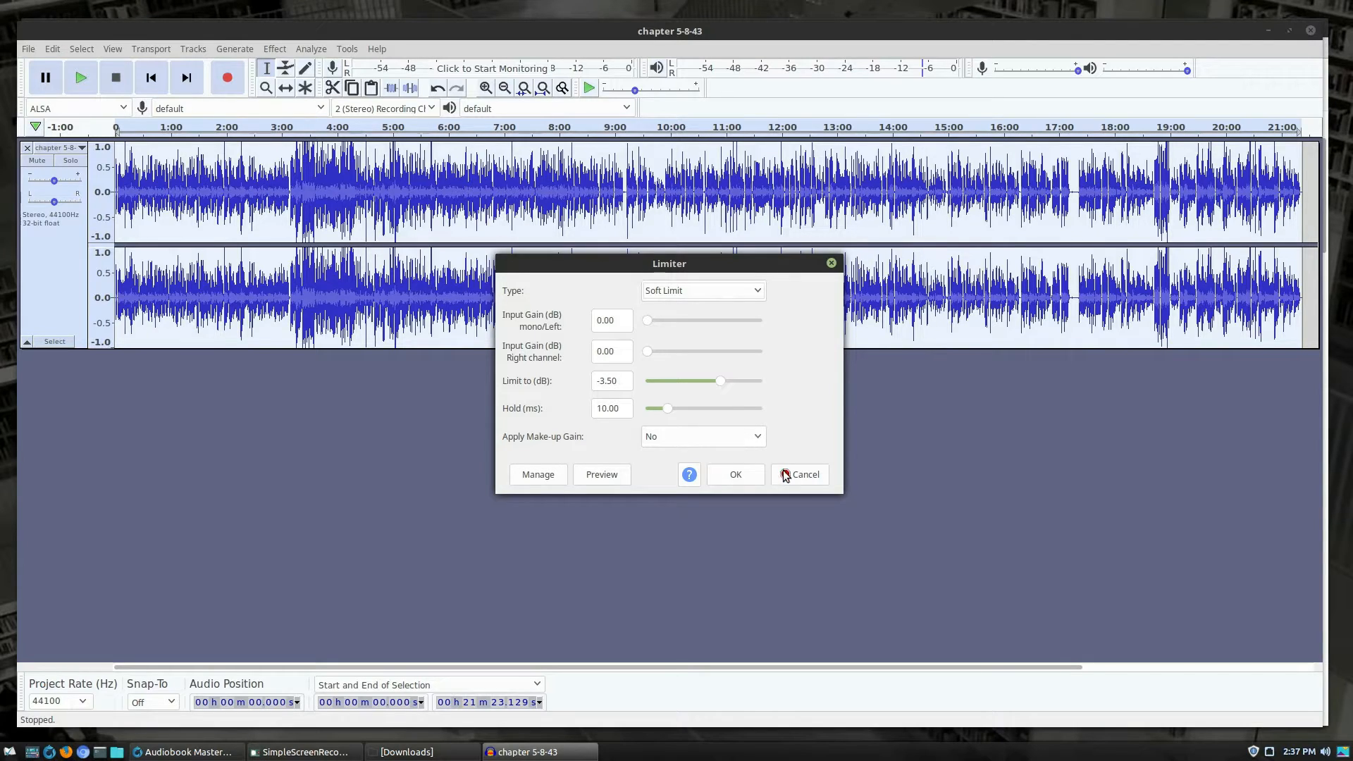
{"action": "left_click", "coordinate": [747, 475]}
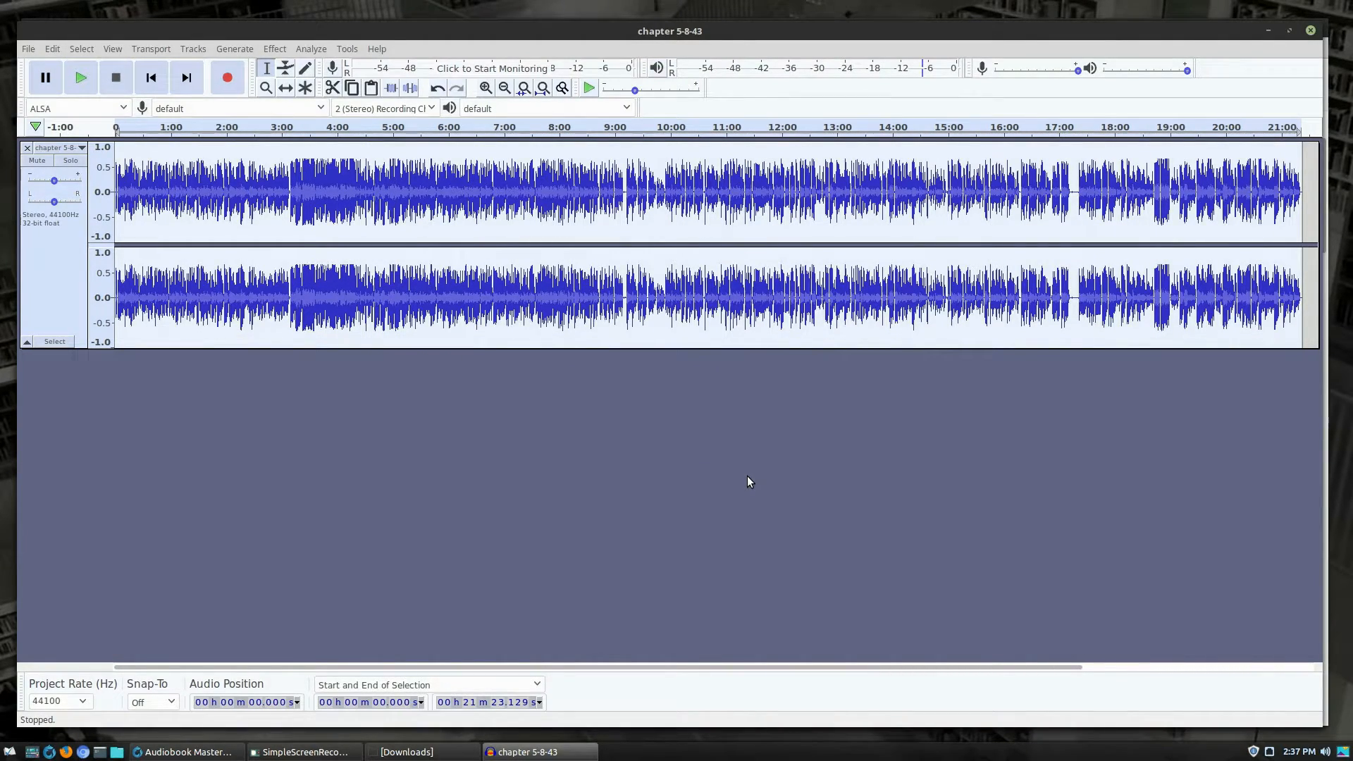
Run ACX Check again on the processed track and close its report
{"action": "left_click", "coordinate": [320, 49]}
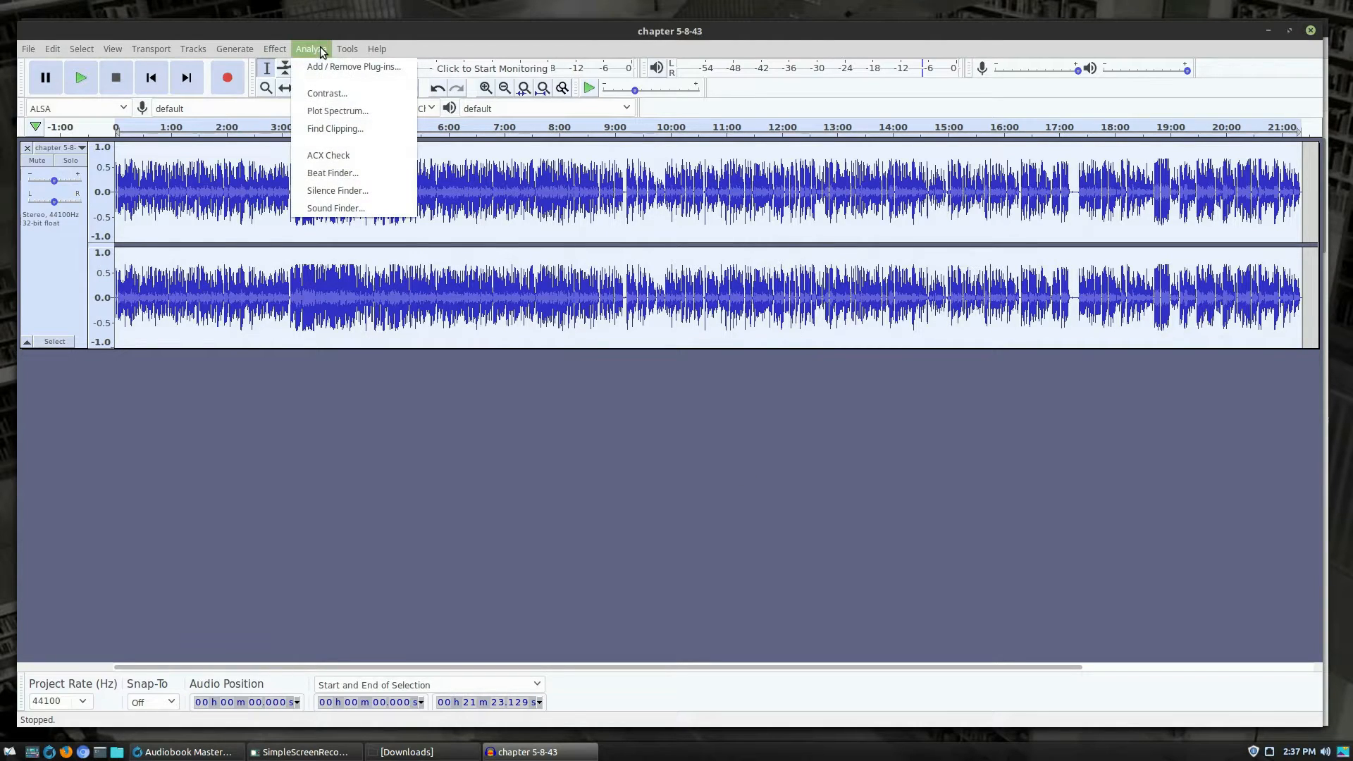
{"action": "left_click", "coordinate": [328, 157]}
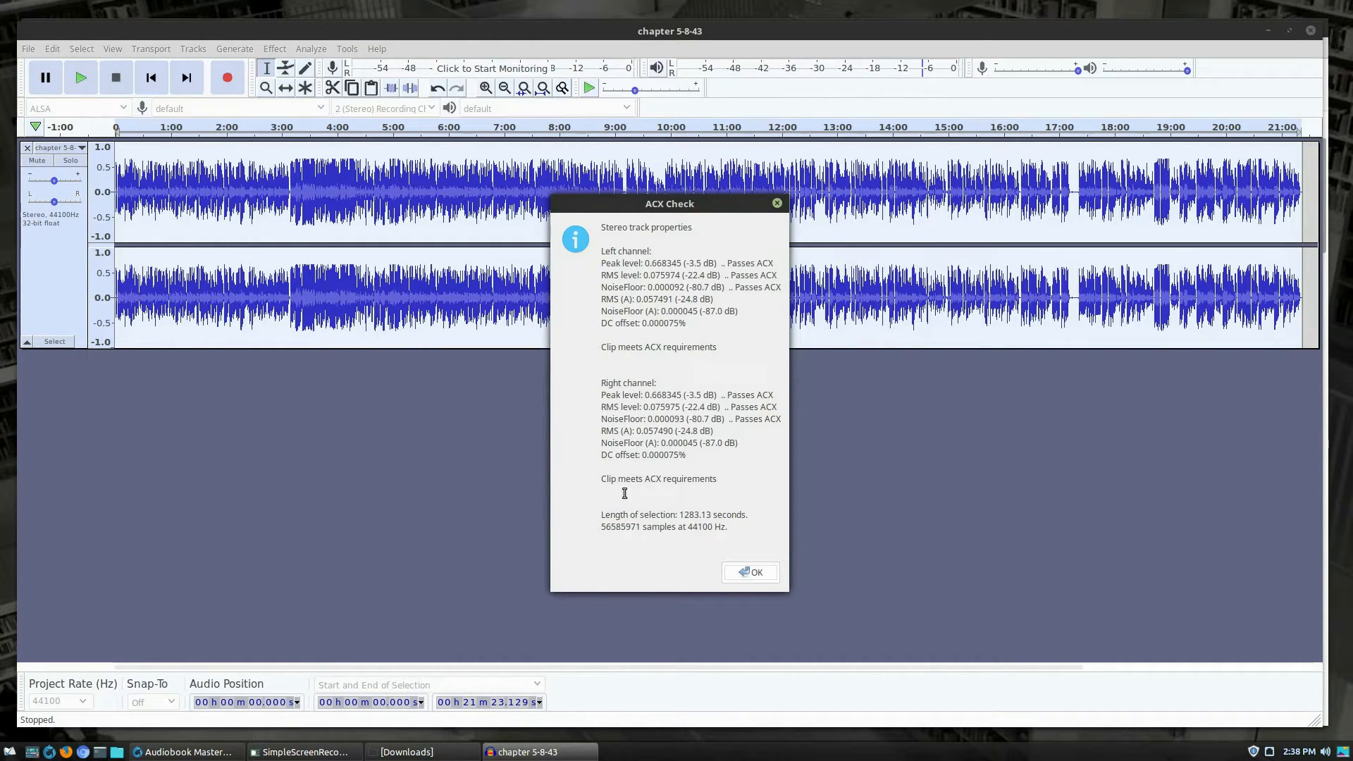
{"action": "left_click", "coordinate": [758, 572]}
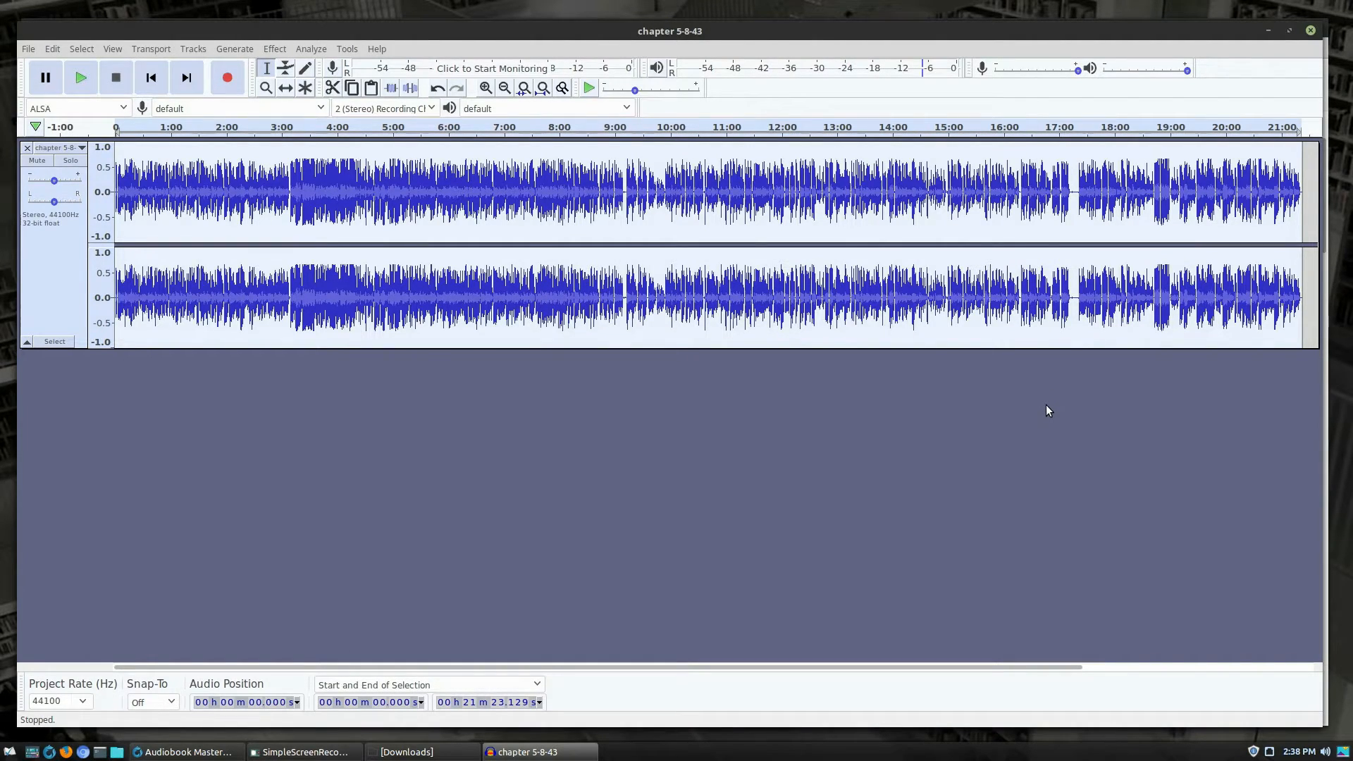
Undo all the effects and the audio import to return to an empty project
{"action": "key", "text": "ctrl+z"}
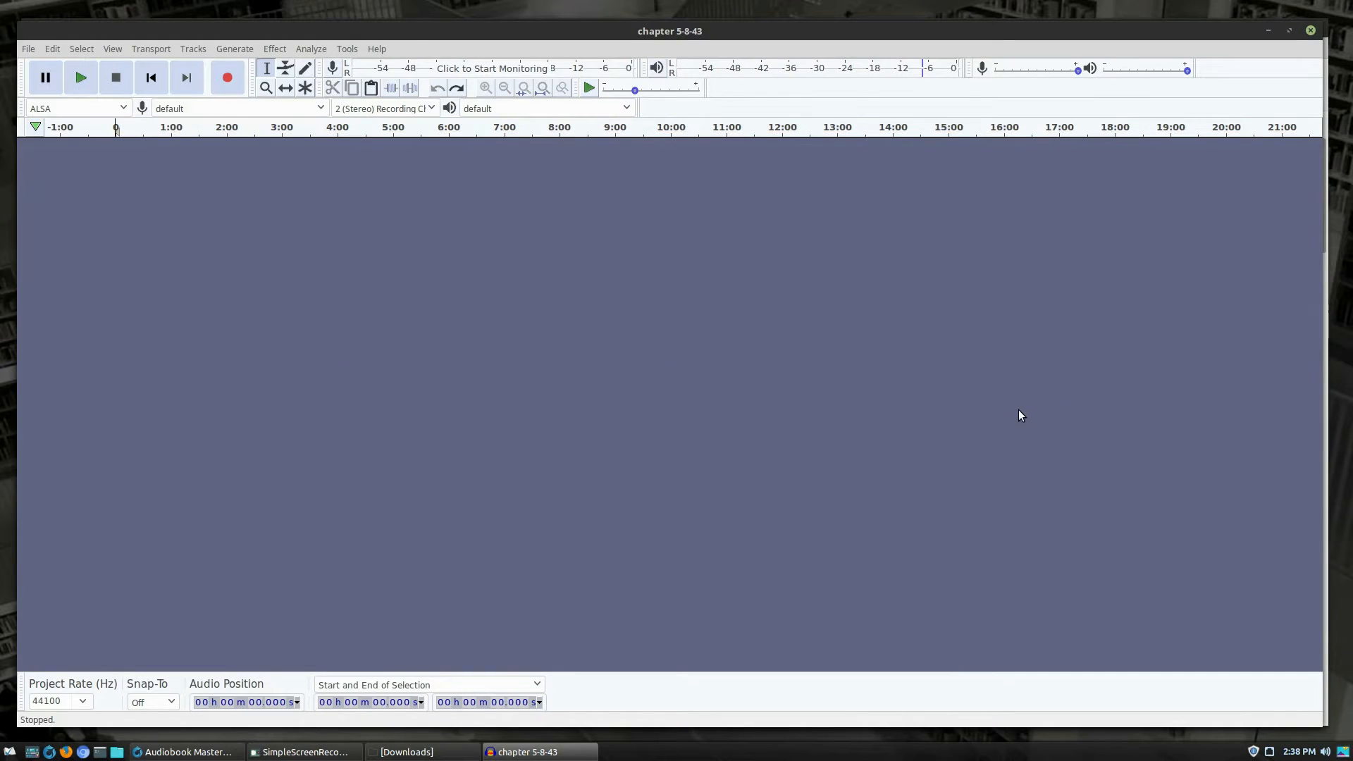
{"action": "left_click", "coordinate": [28, 48]}
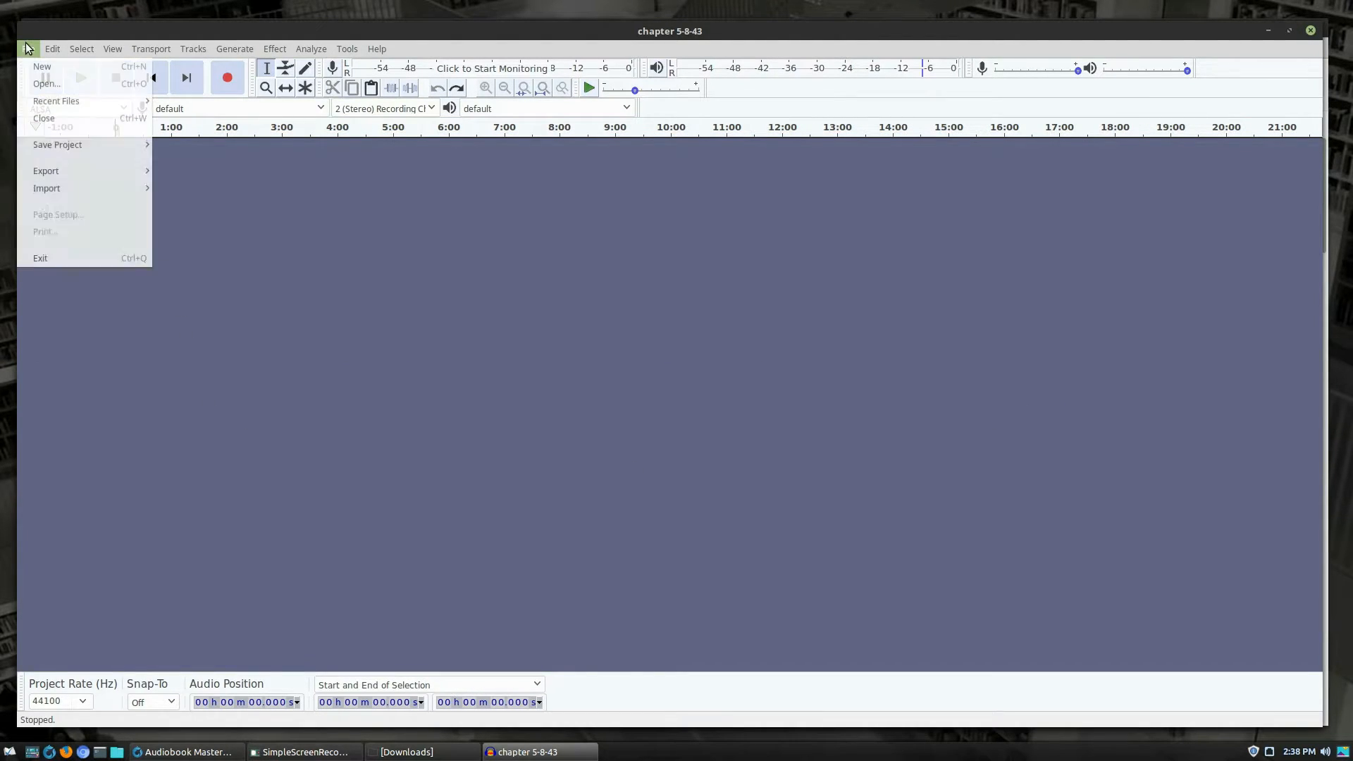
{"action": "left_click", "coordinate": [28, 48]}
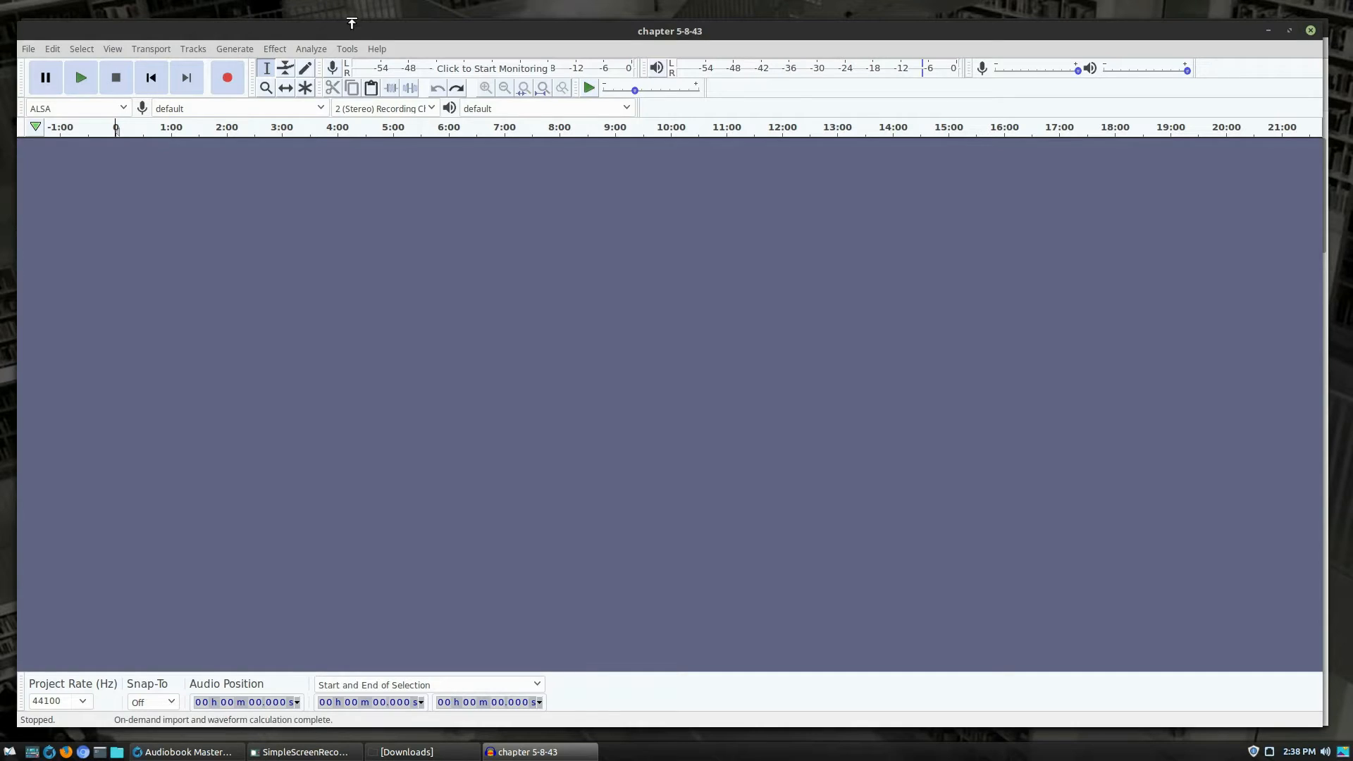
Create a new macro named ACX in the macro manager
{"action": "left_click", "coordinate": [348, 49]}
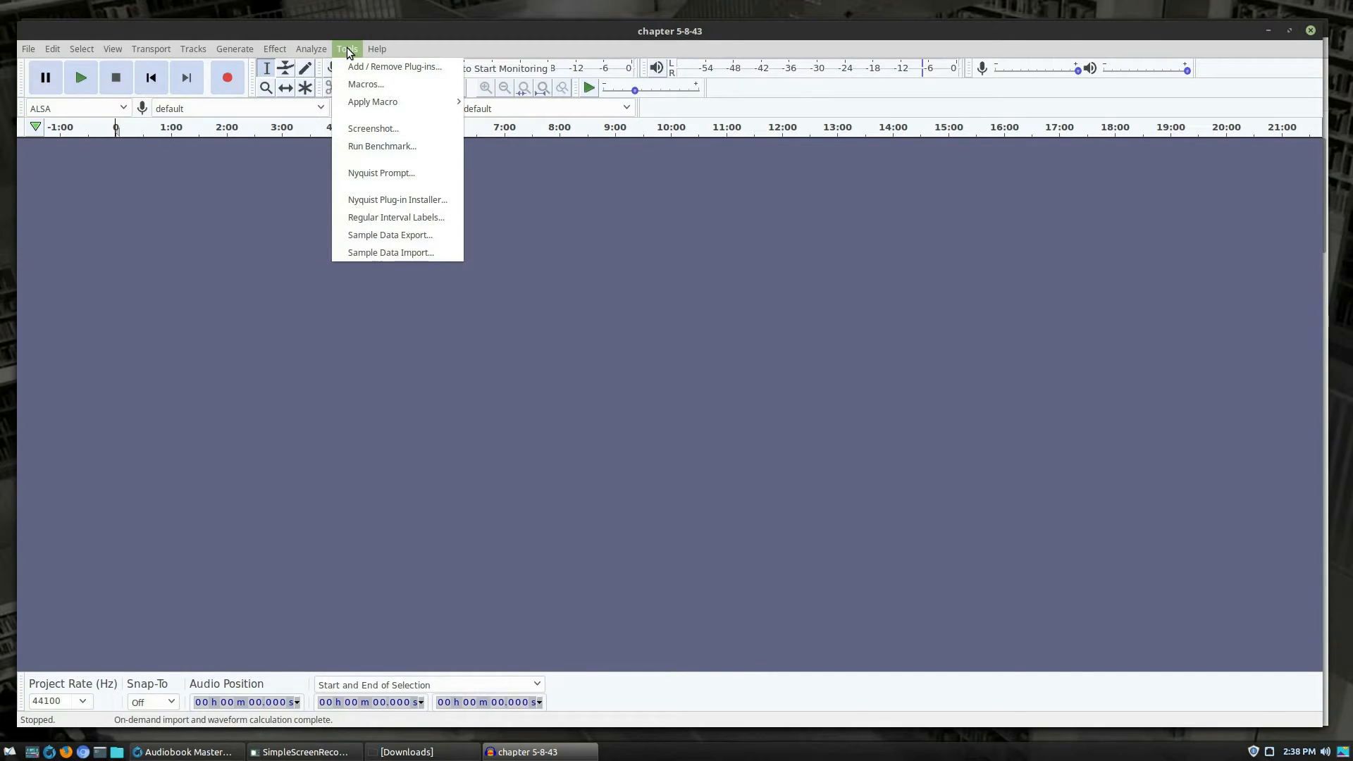
{"action": "left_click", "coordinate": [364, 89]}
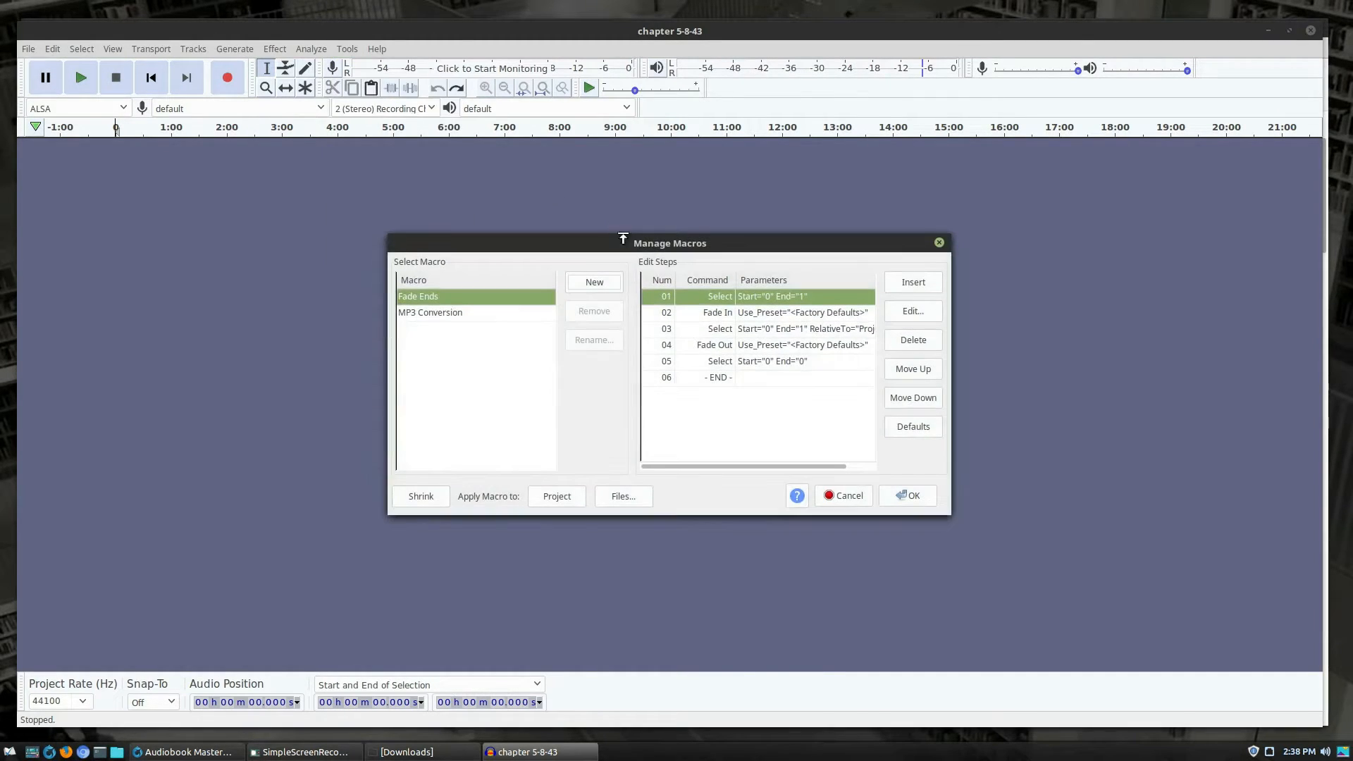
{"action": "left_click", "coordinate": [603, 281]}
{"action": "type", "text": "ACX"}
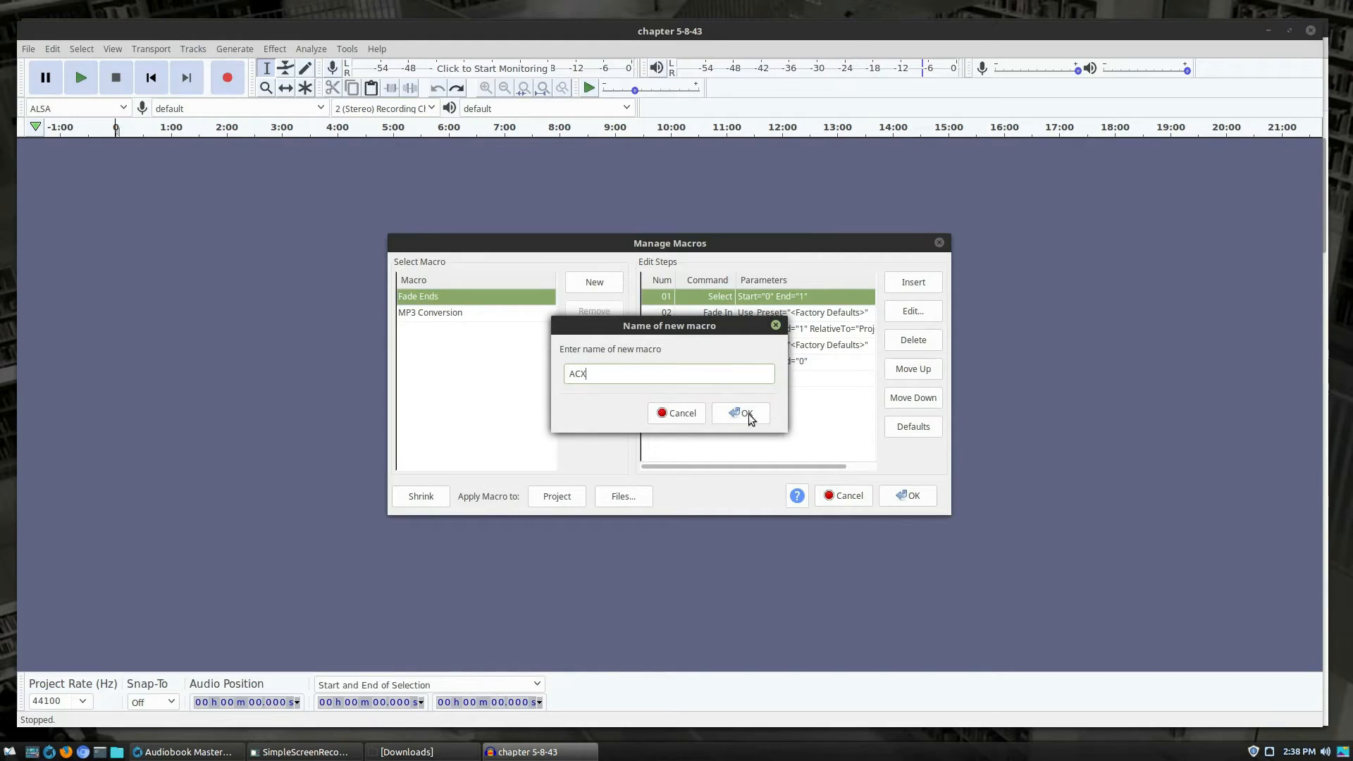
{"action": "left_click", "coordinate": [741, 414]}
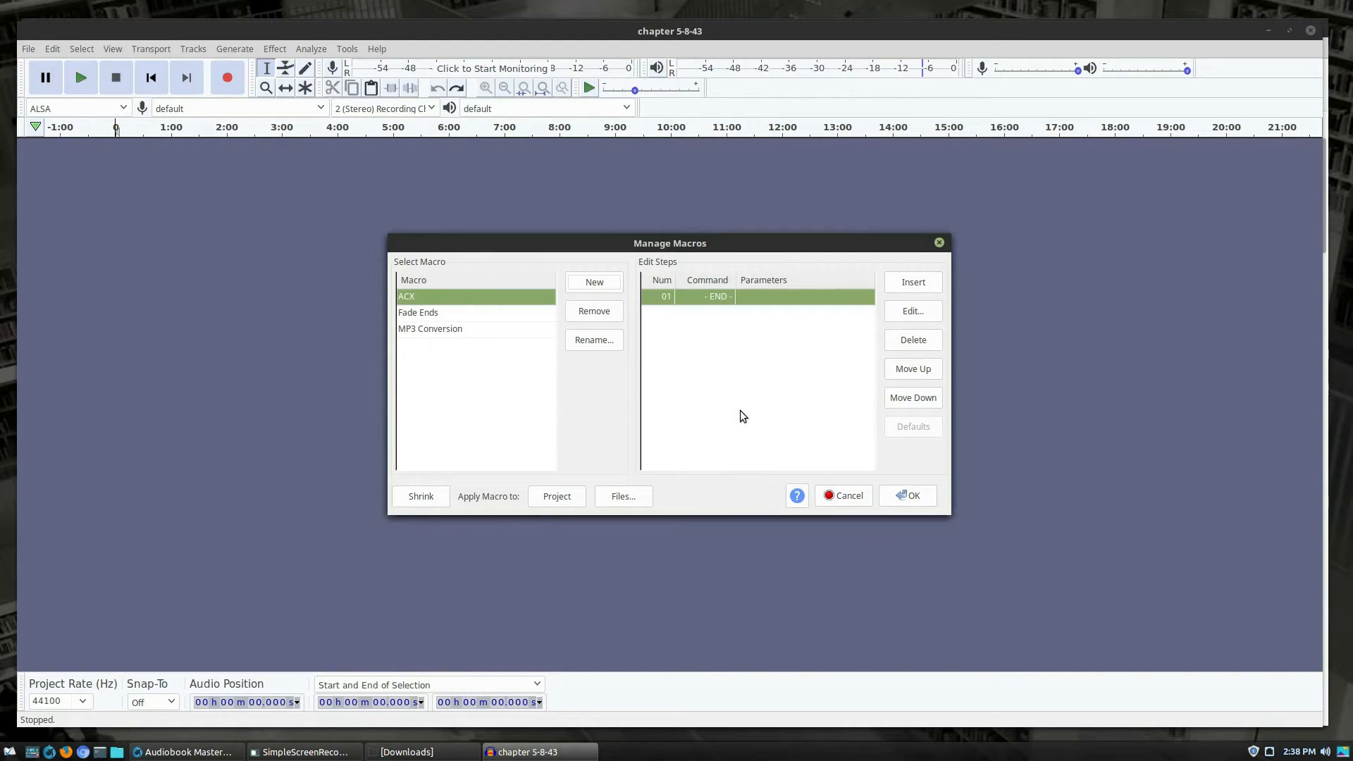
Add Equalization to the ACX macro with the Low rolloff for speech curve, filter length 5035 and B-spline interpolation
{"action": "left_click", "coordinate": [919, 288]}
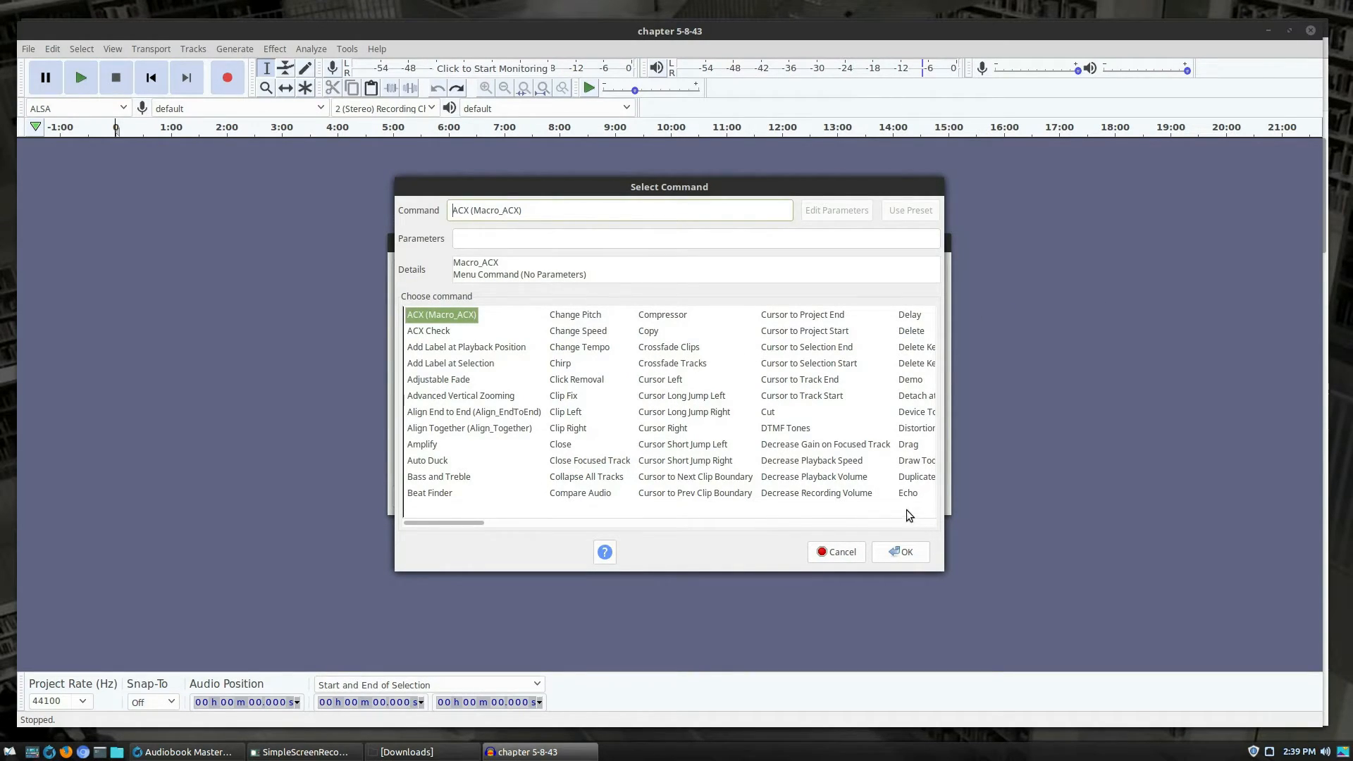
{"action": "left_click_drag", "start_coordinate": [465, 525], "coordinate": [497, 522]}
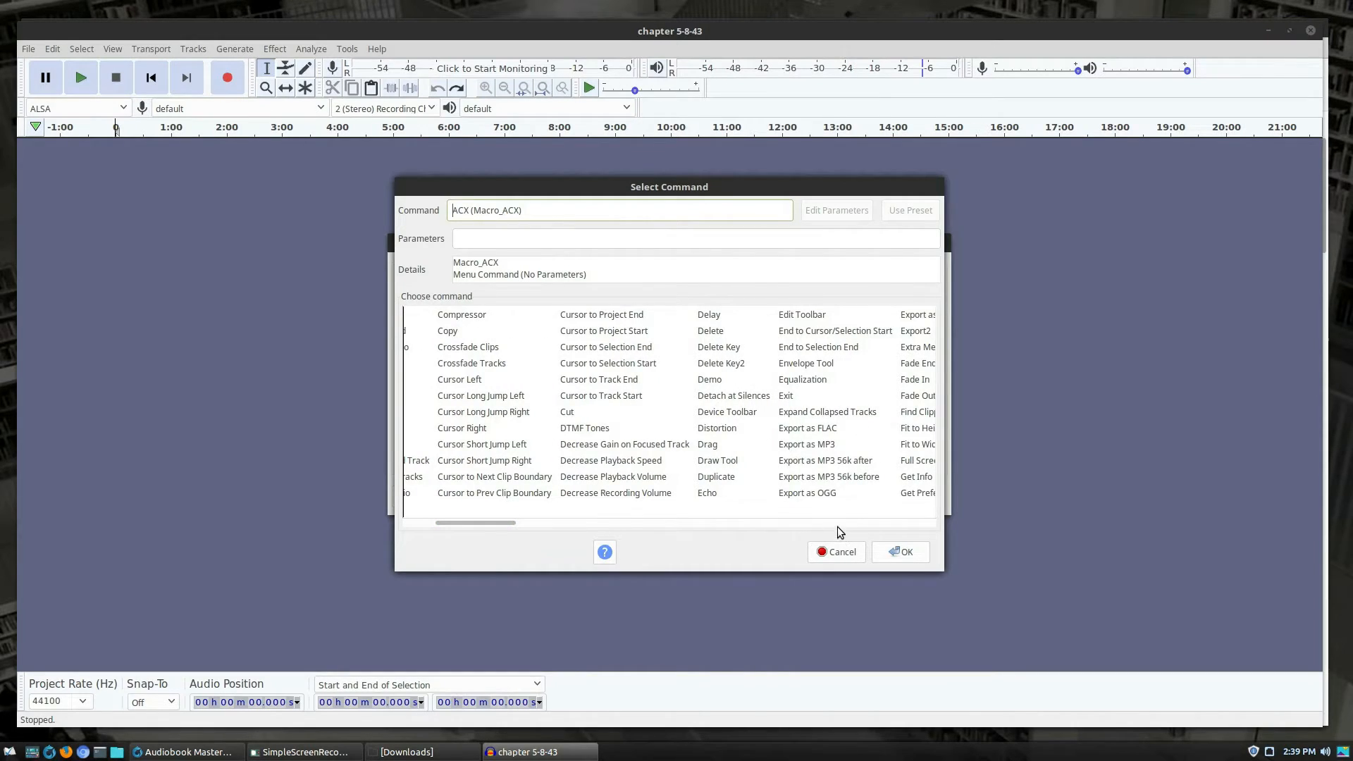
{"action": "left_click", "coordinate": [813, 380]}
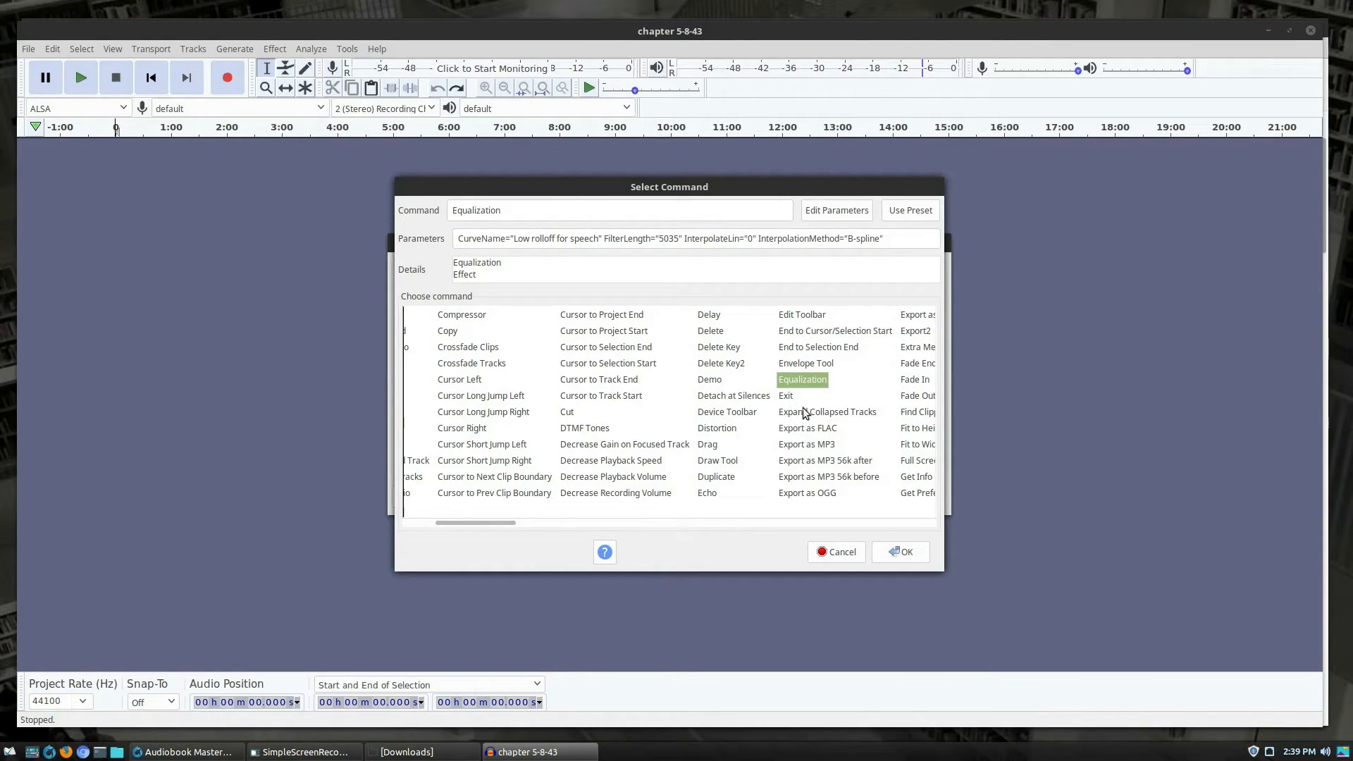
{"action": "left_click", "coordinate": [905, 552]}
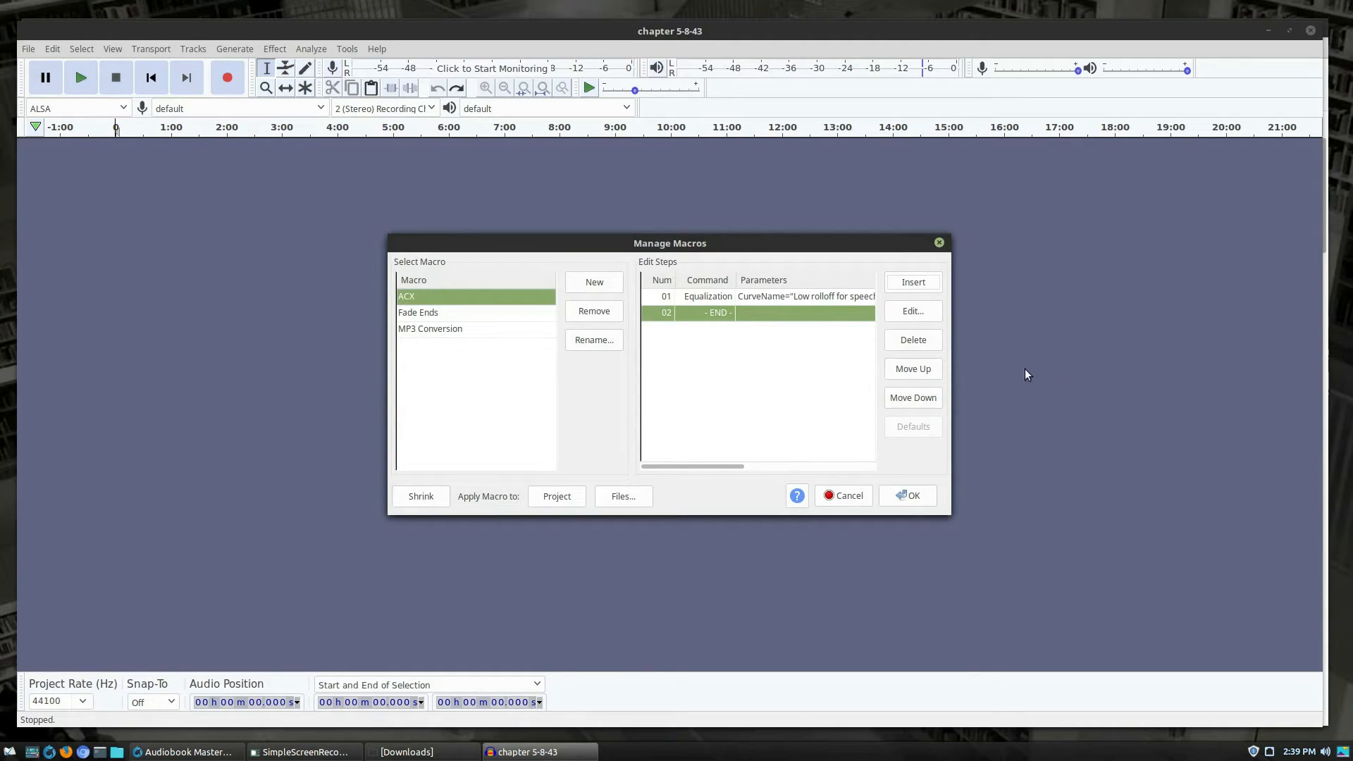
Add RMS Normalize as the macro's second command, with channels normalized independently to a -22 dB target
{"action": "left_click", "coordinate": [914, 284]}
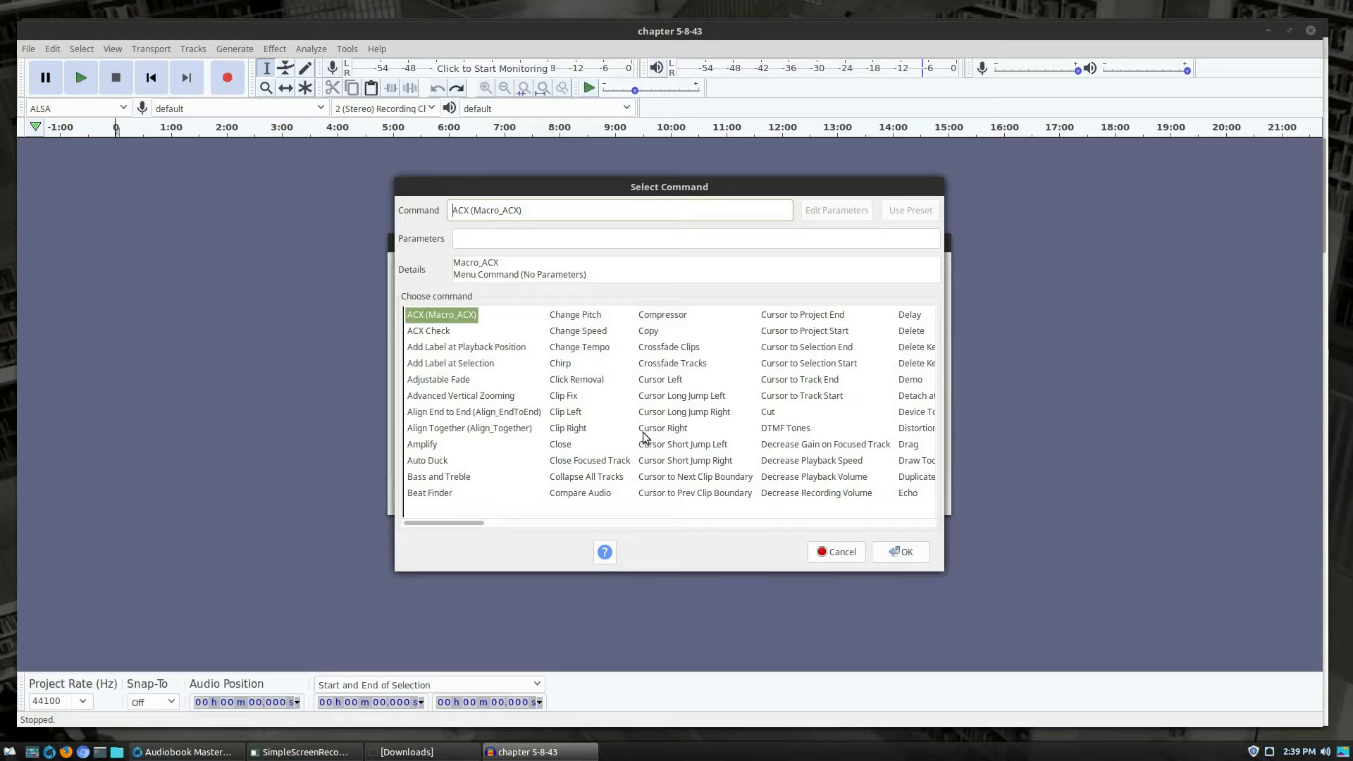
{"action": "left_click_drag", "start_coordinate": [459, 523], "coordinate": [754, 462]}
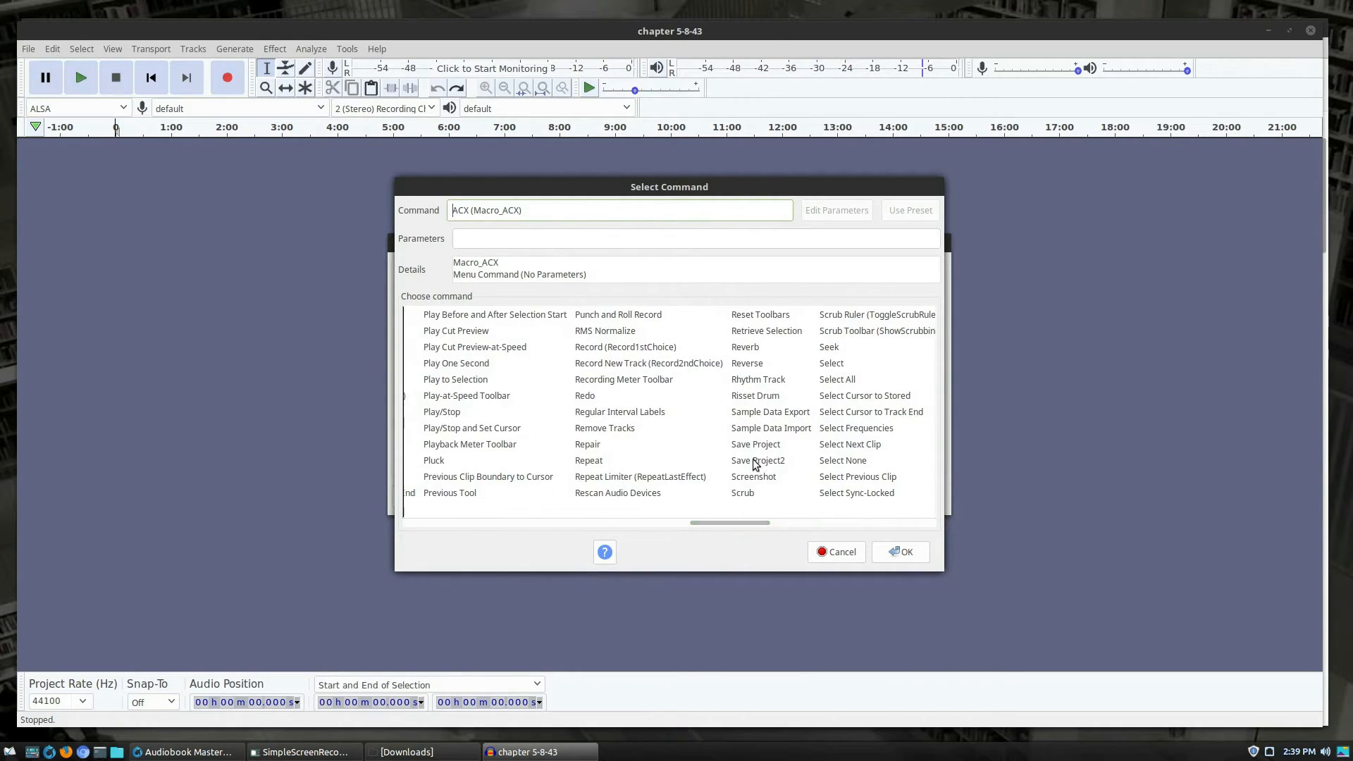
{"action": "left_click", "coordinate": [618, 331]}
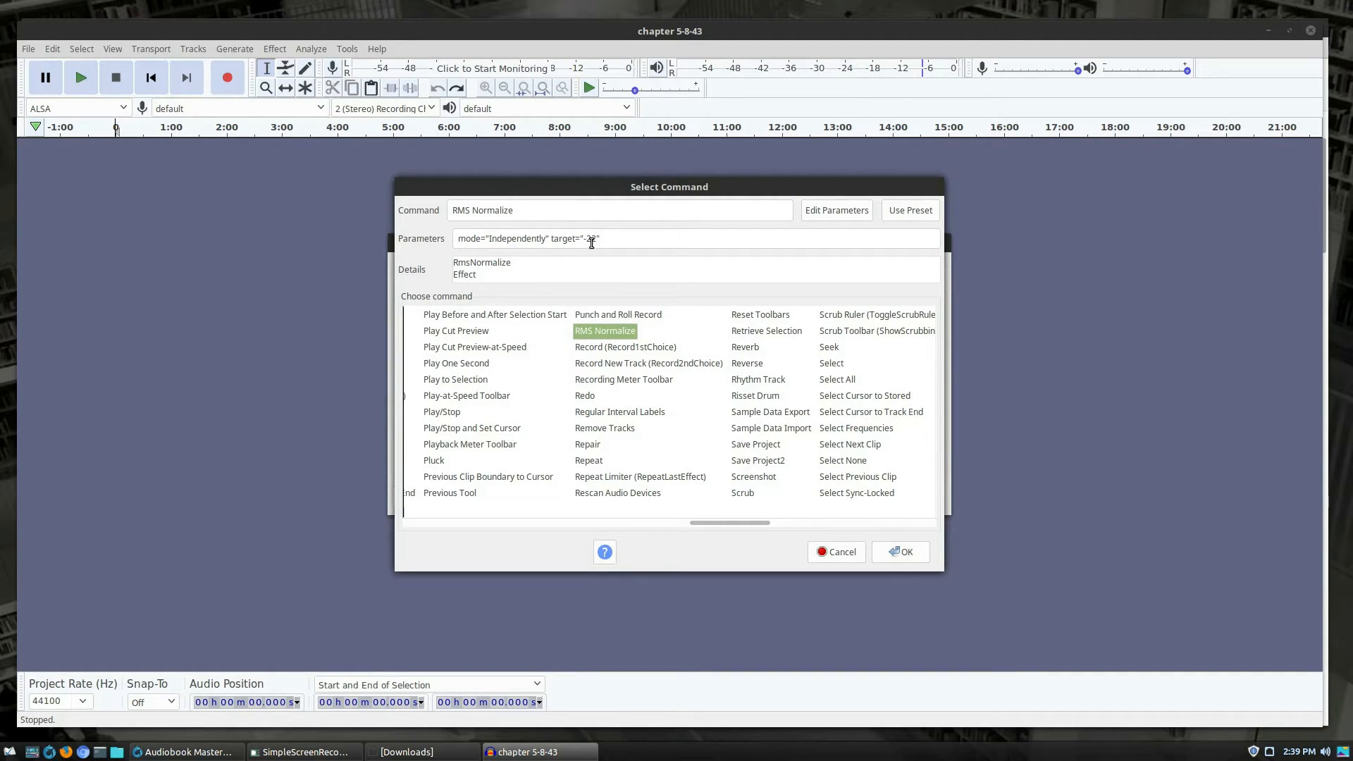
{"action": "left_click", "coordinate": [893, 550]}
Add a Soft Limit Limiter at -3.5 dB with 10 ms hold and no make-up gain as the third command, and save the macro
{"action": "left_click", "coordinate": [916, 284]}
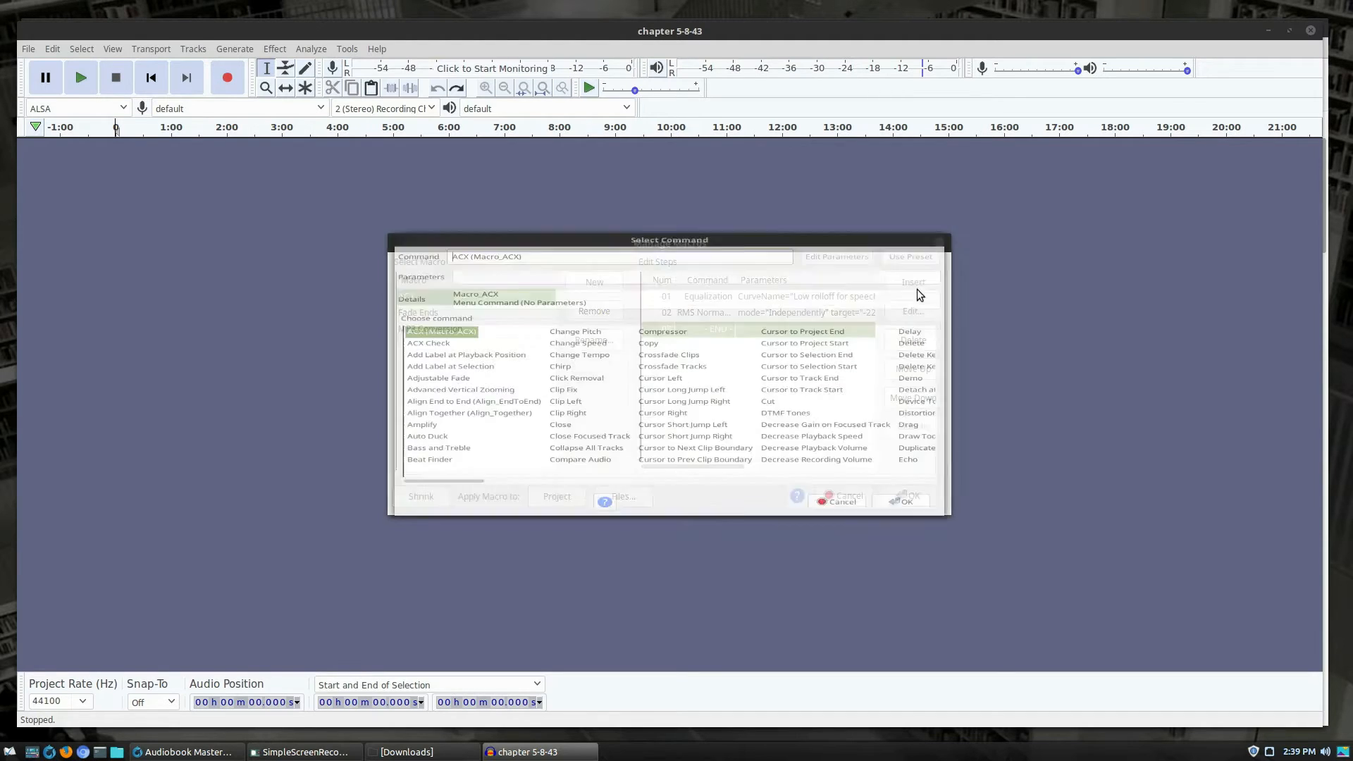
{"action": "left_click_drag", "start_coordinate": [446, 522], "coordinate": [552, 510]}
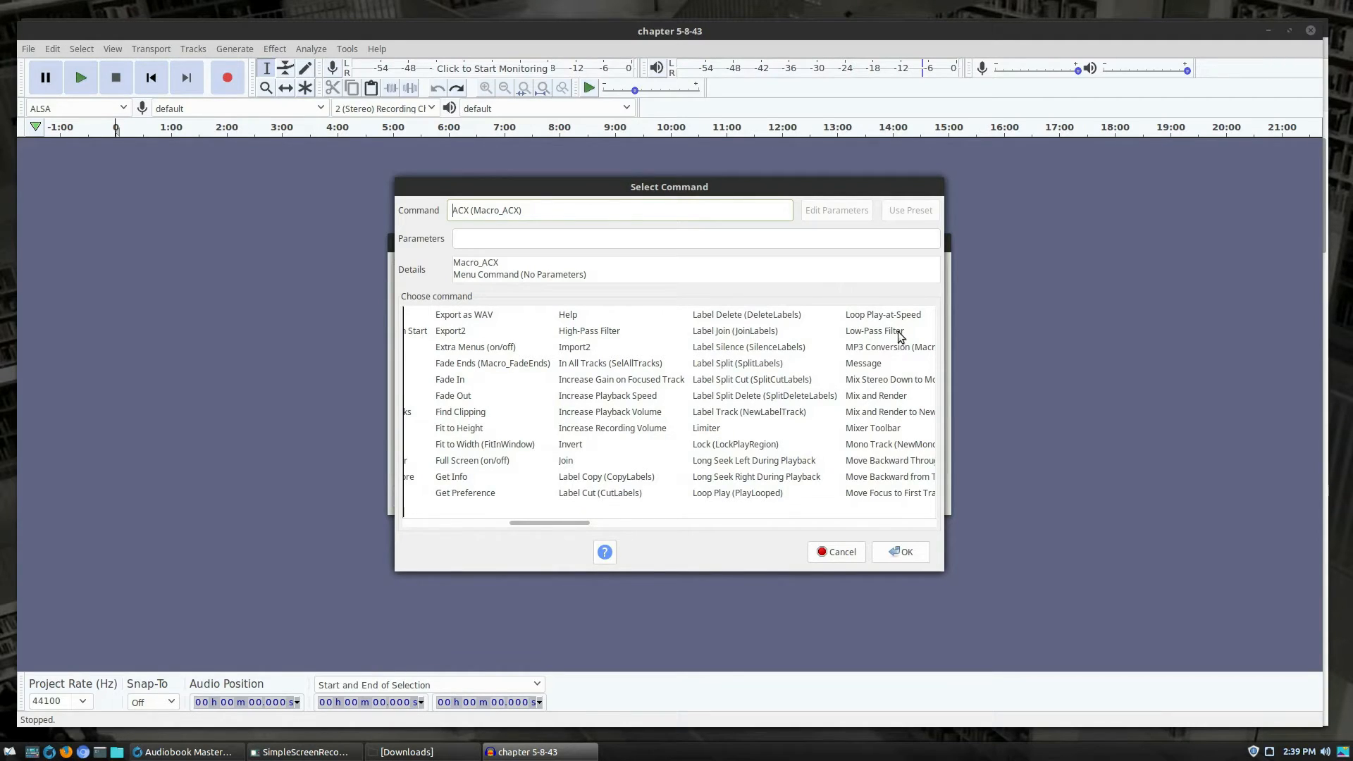
{"action": "left_click", "coordinate": [707, 429]}
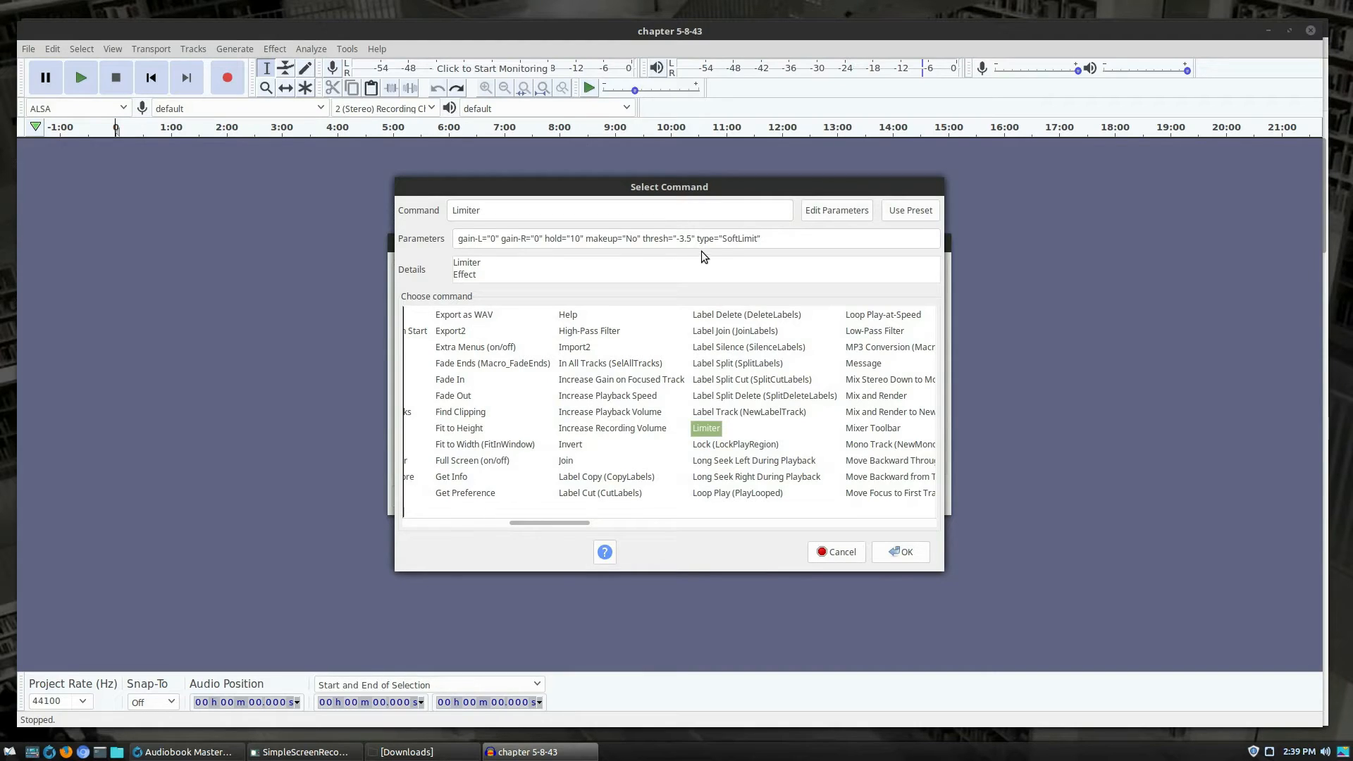
{"action": "left_click", "coordinate": [907, 554]}
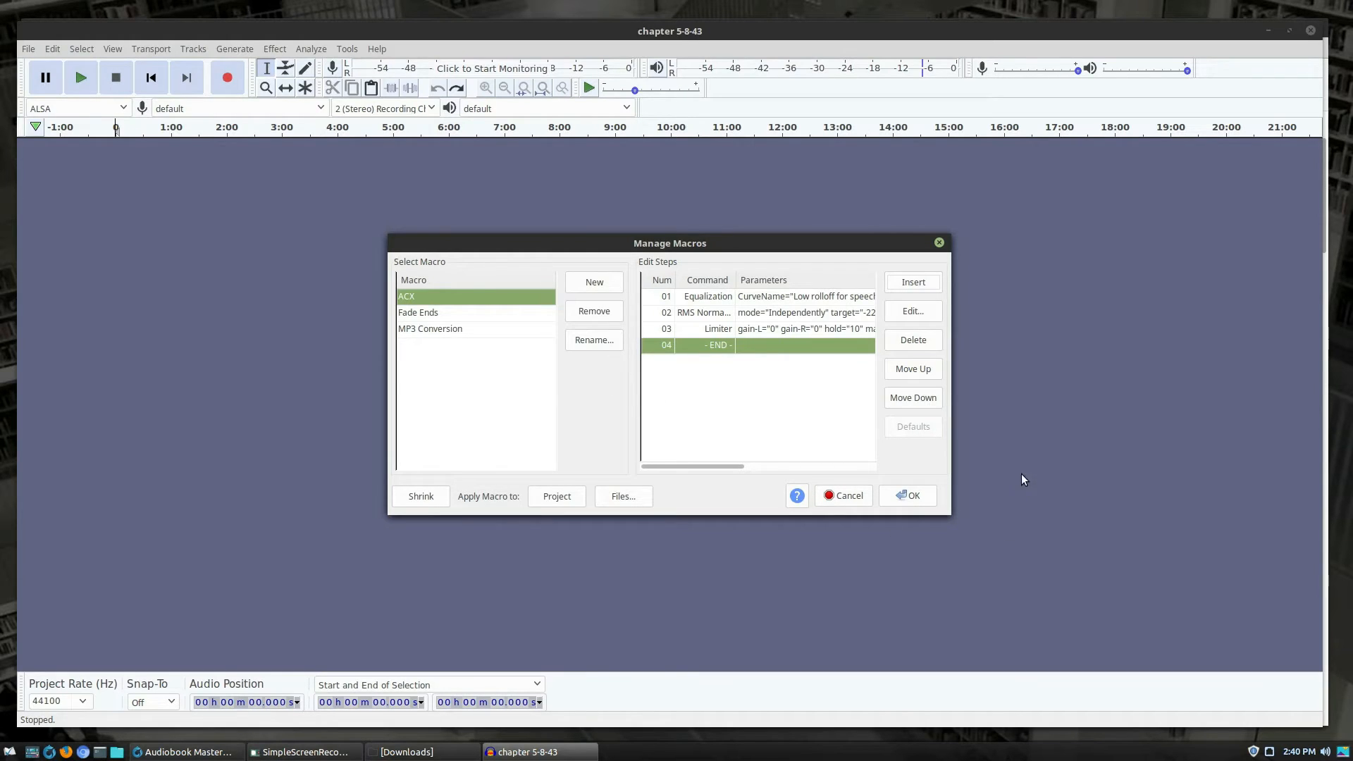
{"action": "left_click", "coordinate": [916, 497]}
{"action": "left_click", "coordinate": [346, 48]}
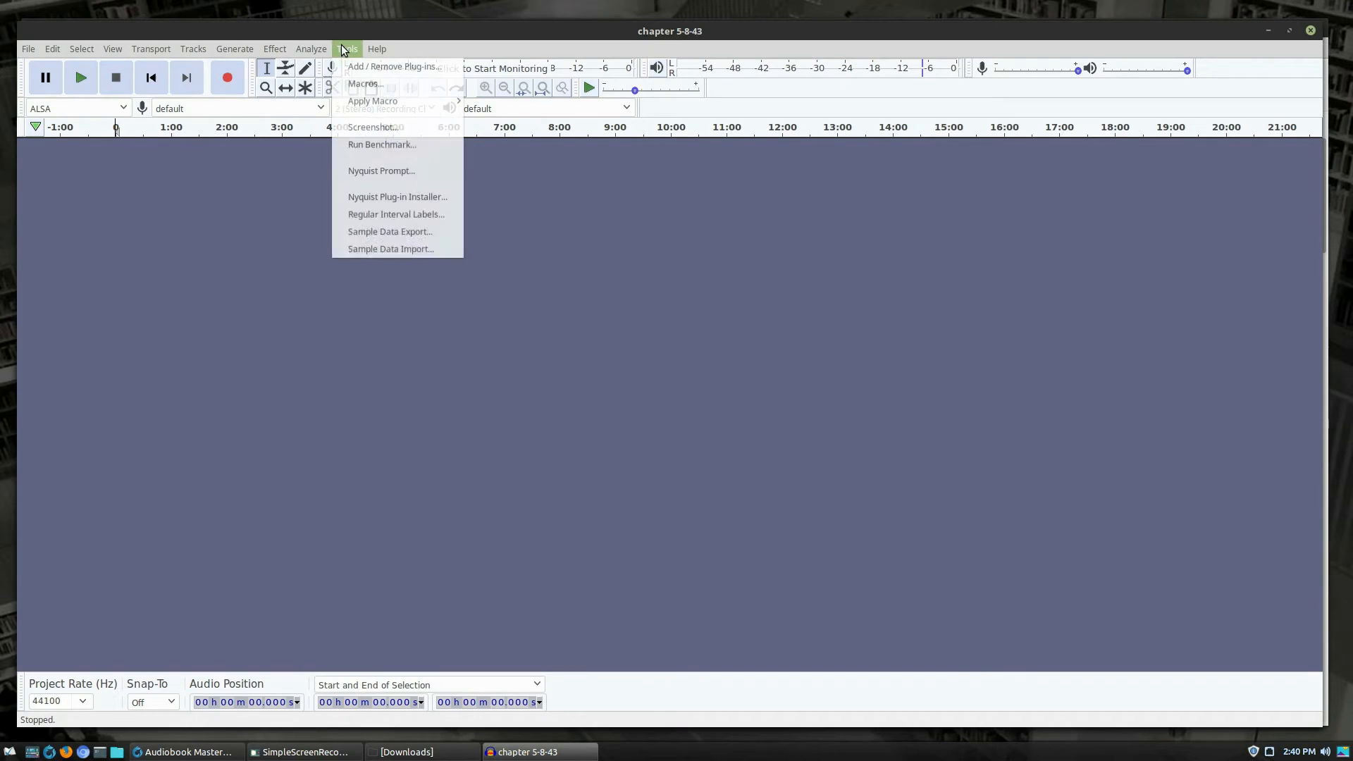
{"action": "mouse_move", "coordinate": [394, 105]}
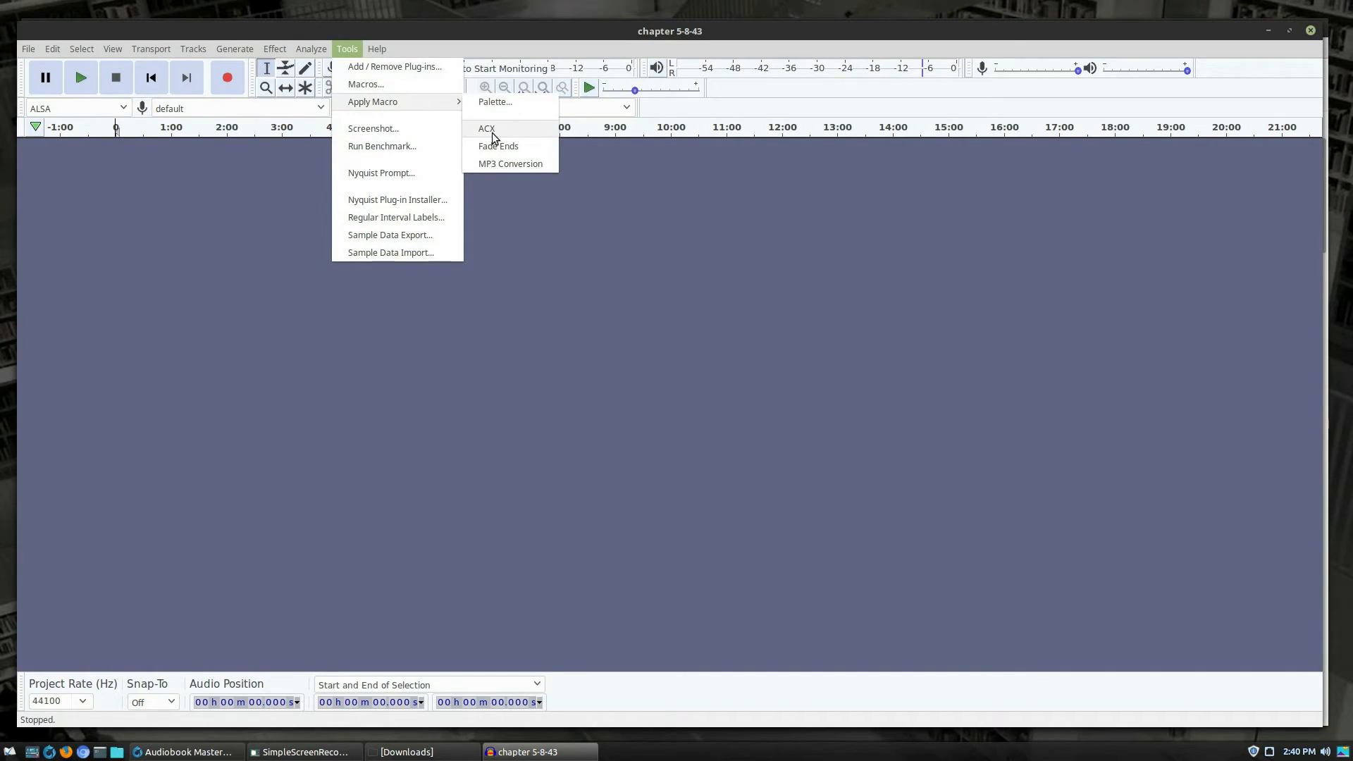
{"action": "left_click", "coordinate": [766, 278]}
Open chapter 5-8-43.wav from the Desktop, reading it directly from the original file, and select the whole track
{"action": "left_click", "coordinate": [28, 48]}
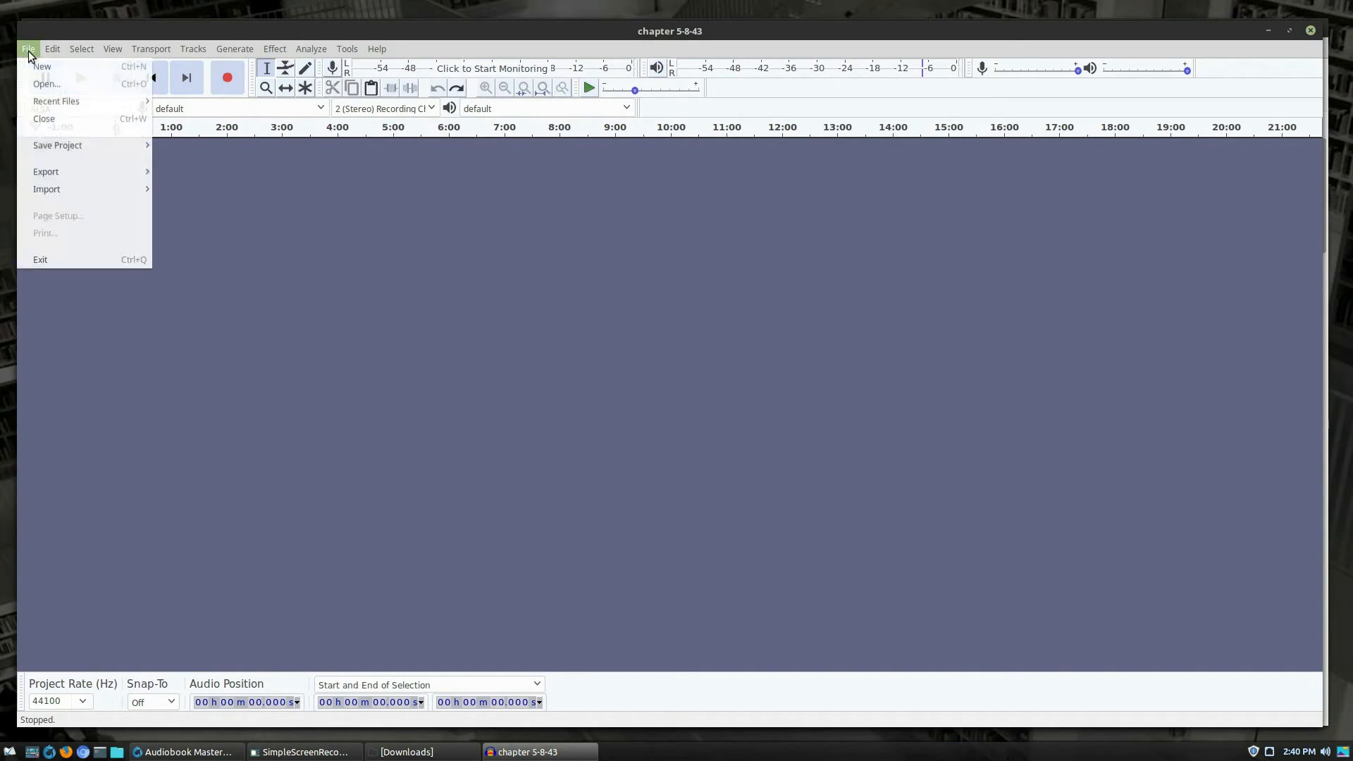
{"action": "left_click", "coordinate": [44, 84]}
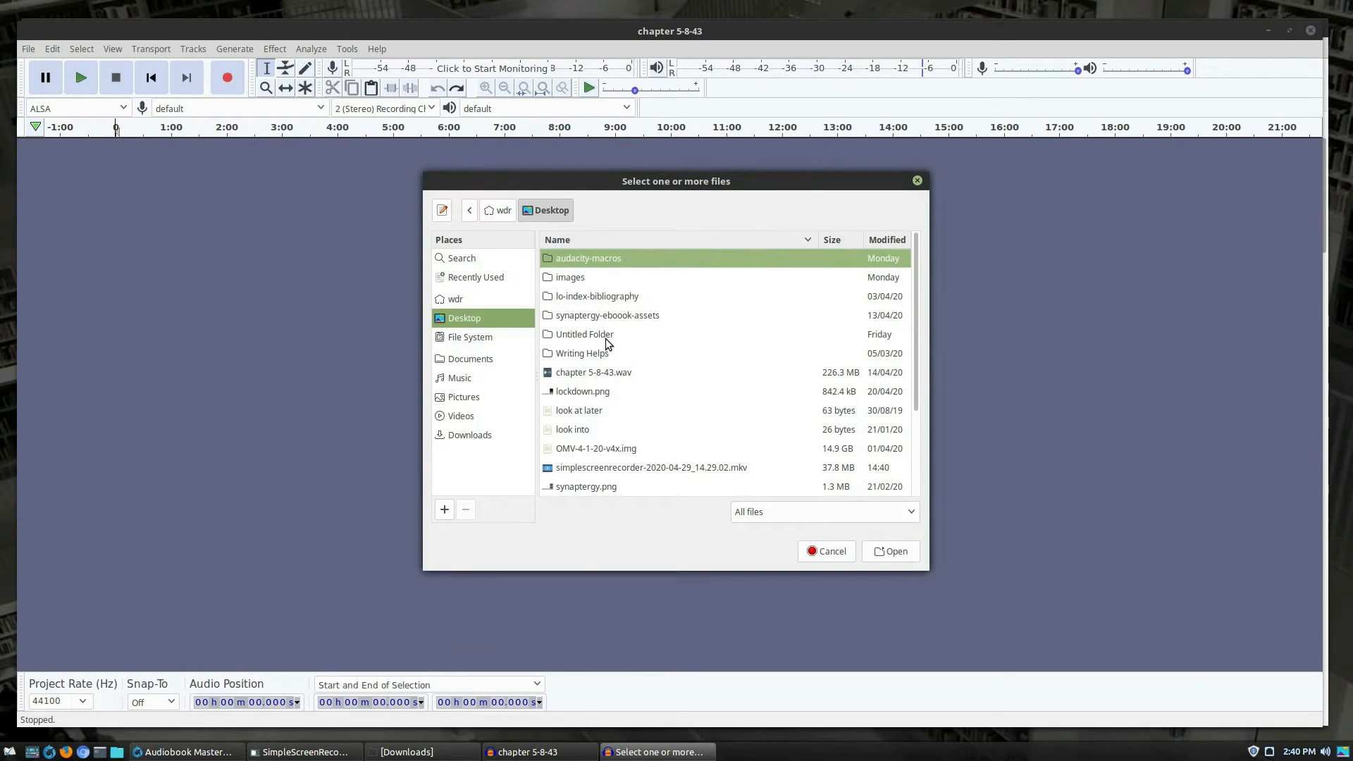
{"action": "double_click", "coordinate": [608, 374]}
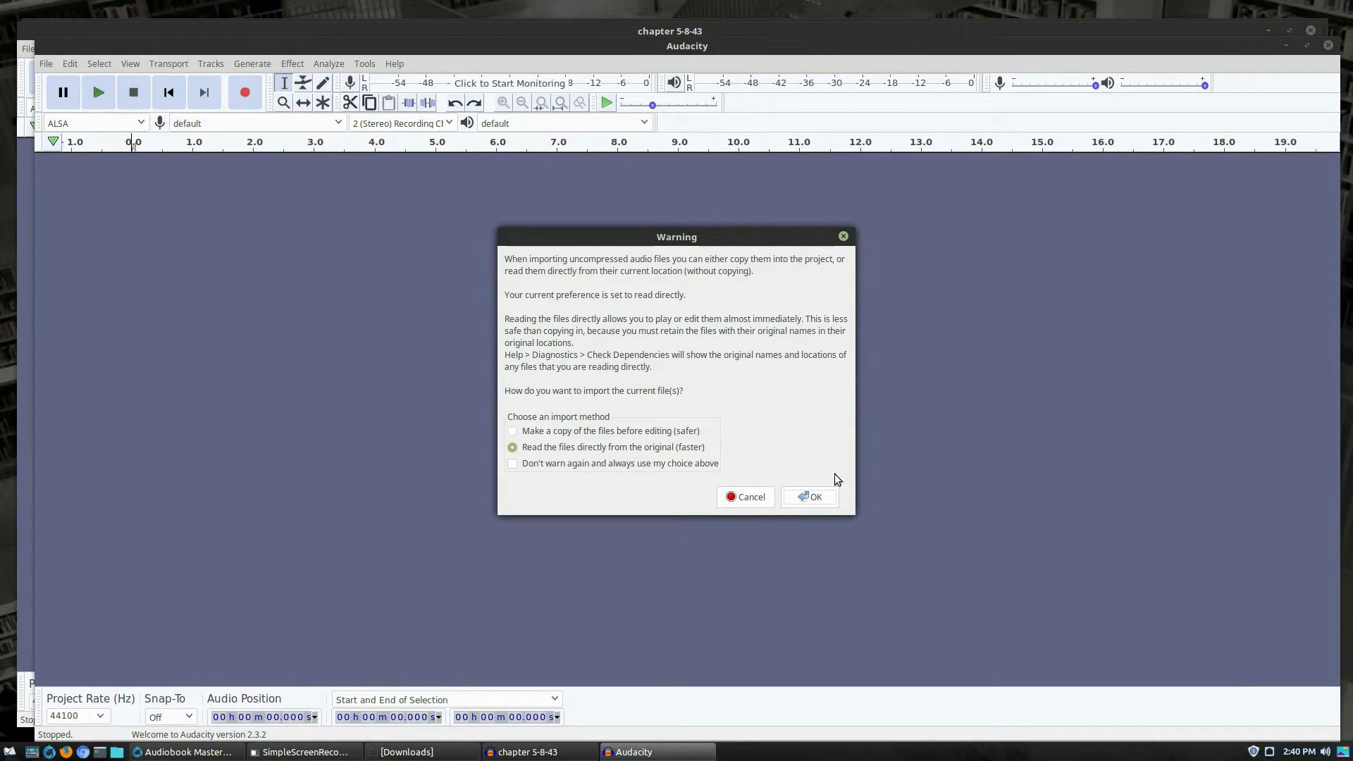
{"action": "left_click", "coordinate": [812, 499]}
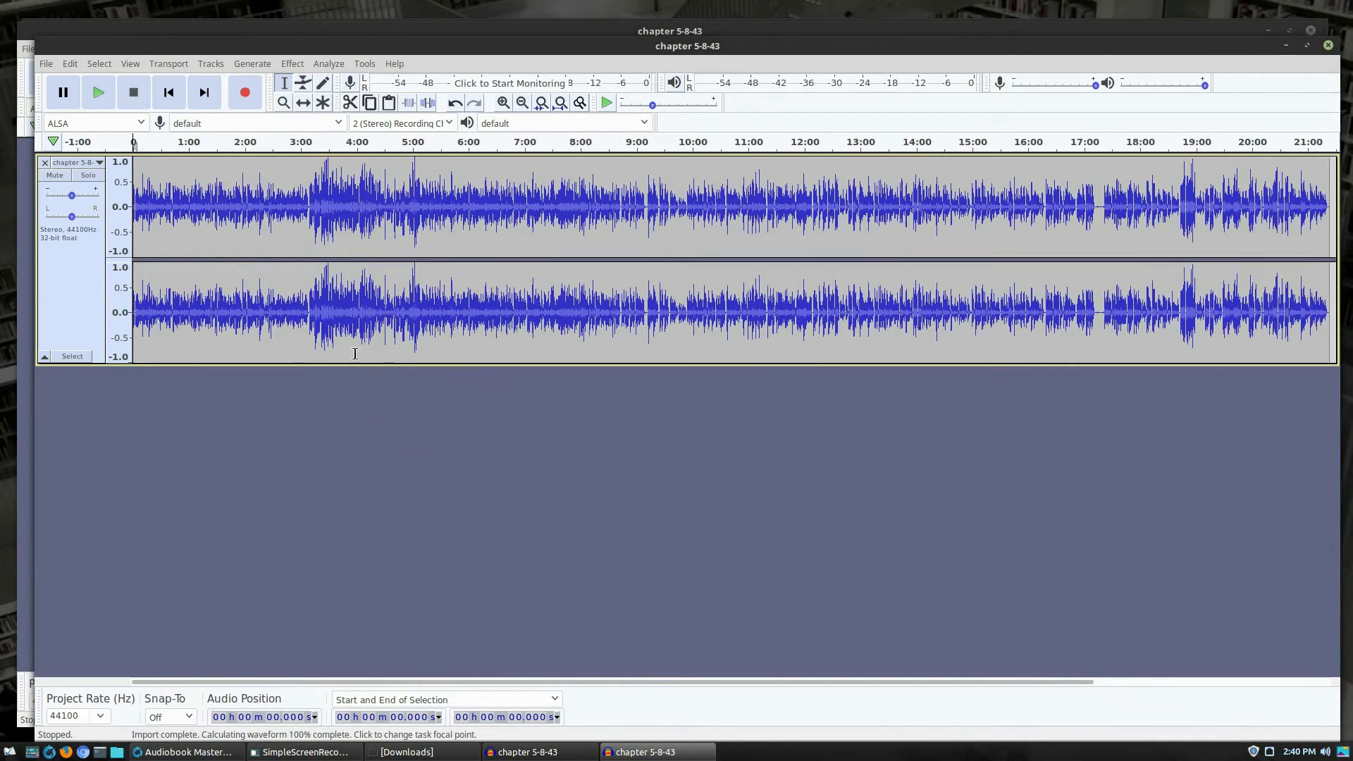
{"action": "key", "text": "ctrl+a"}
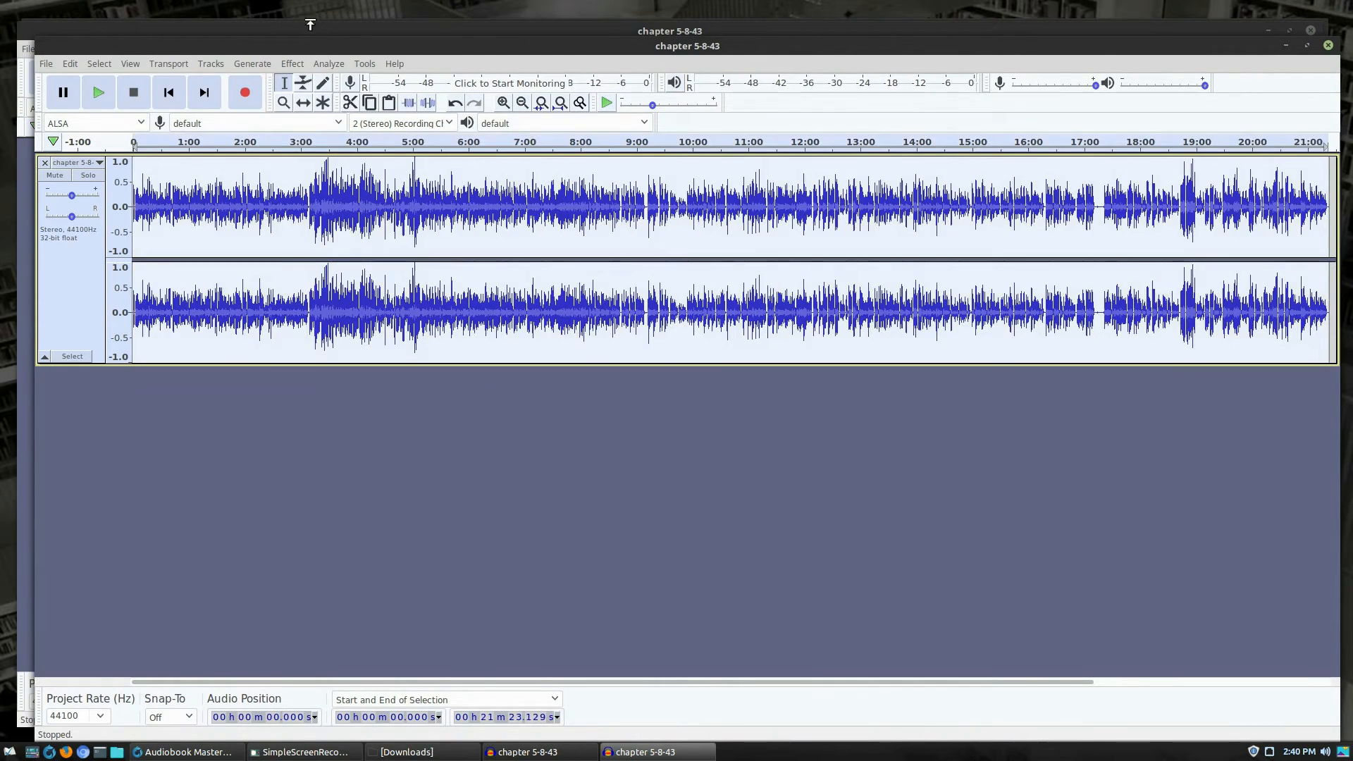
Run ACX Check on the unprocessed chapter track and close its report
{"action": "left_click", "coordinate": [329, 63]}
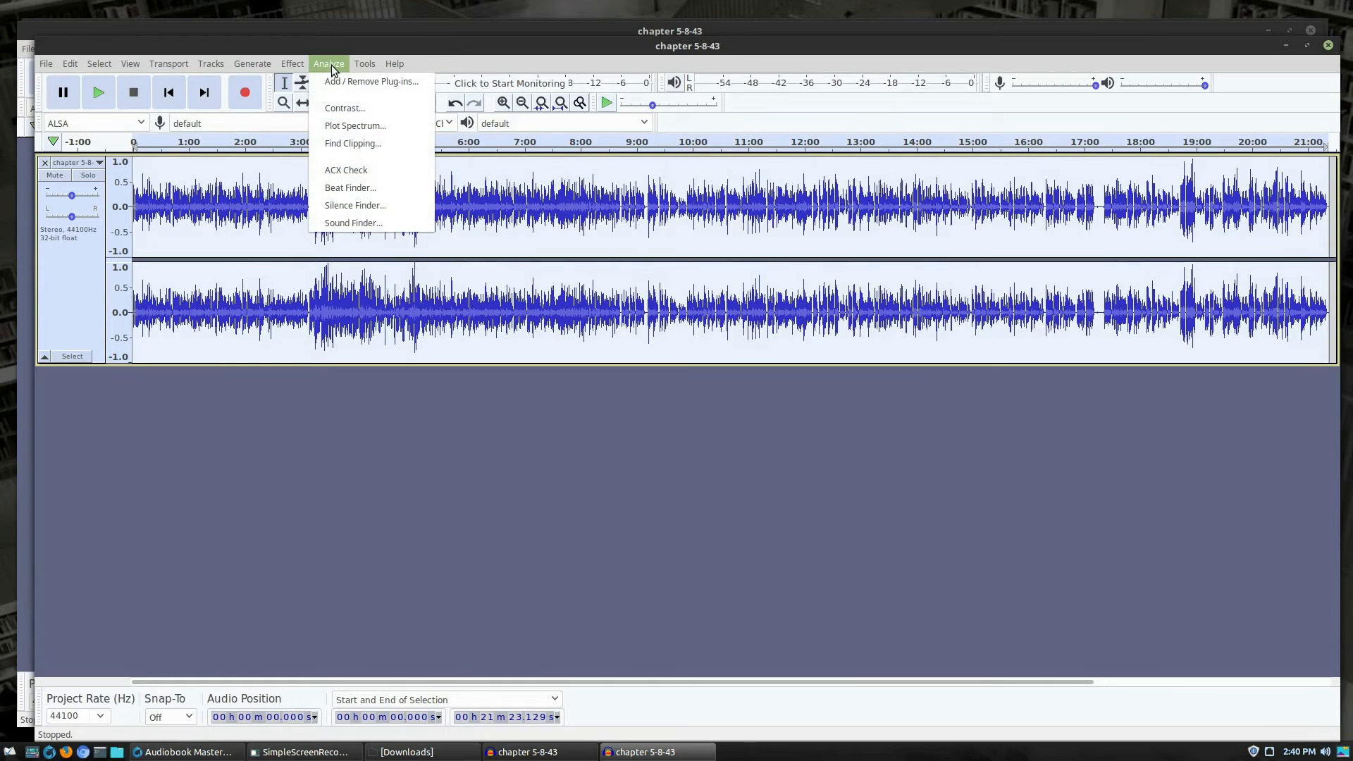
{"action": "left_click", "coordinate": [364, 173]}
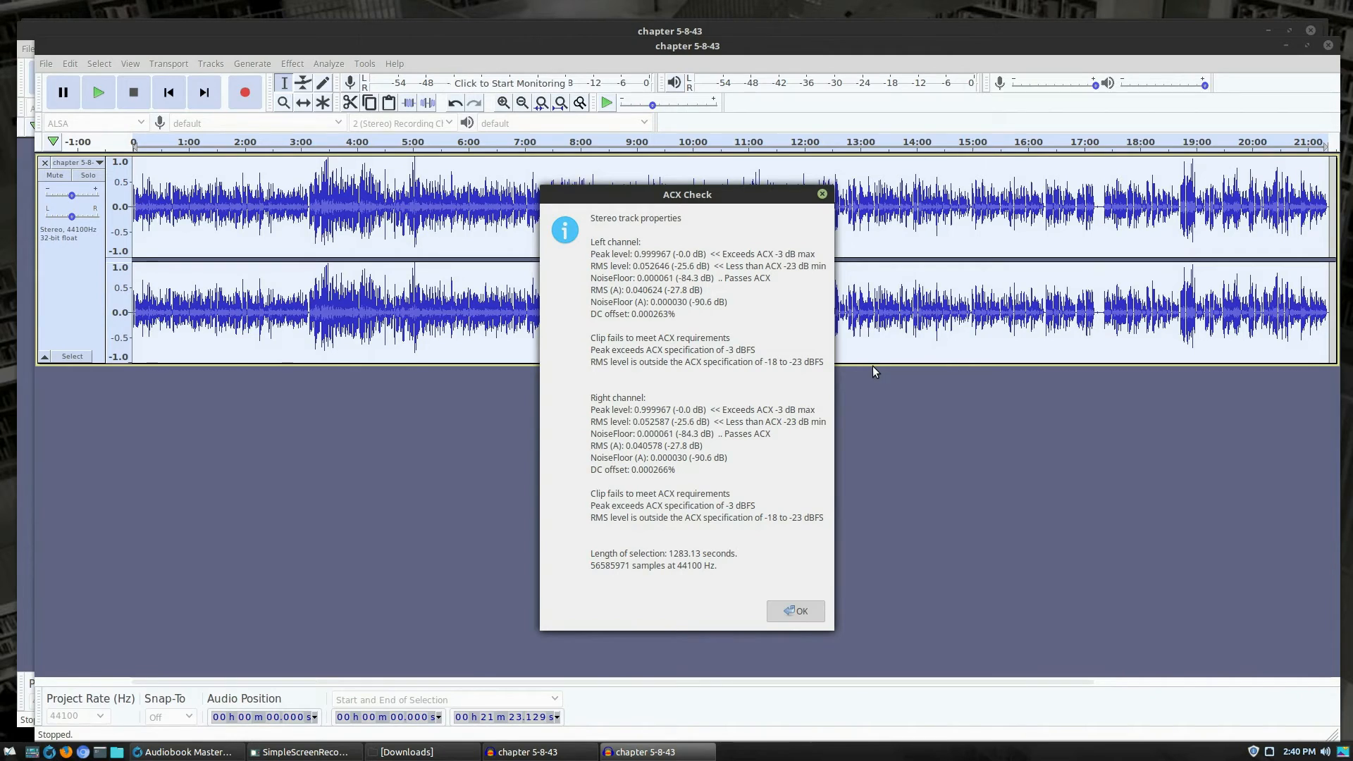
{"action": "key", "text": "Return"}
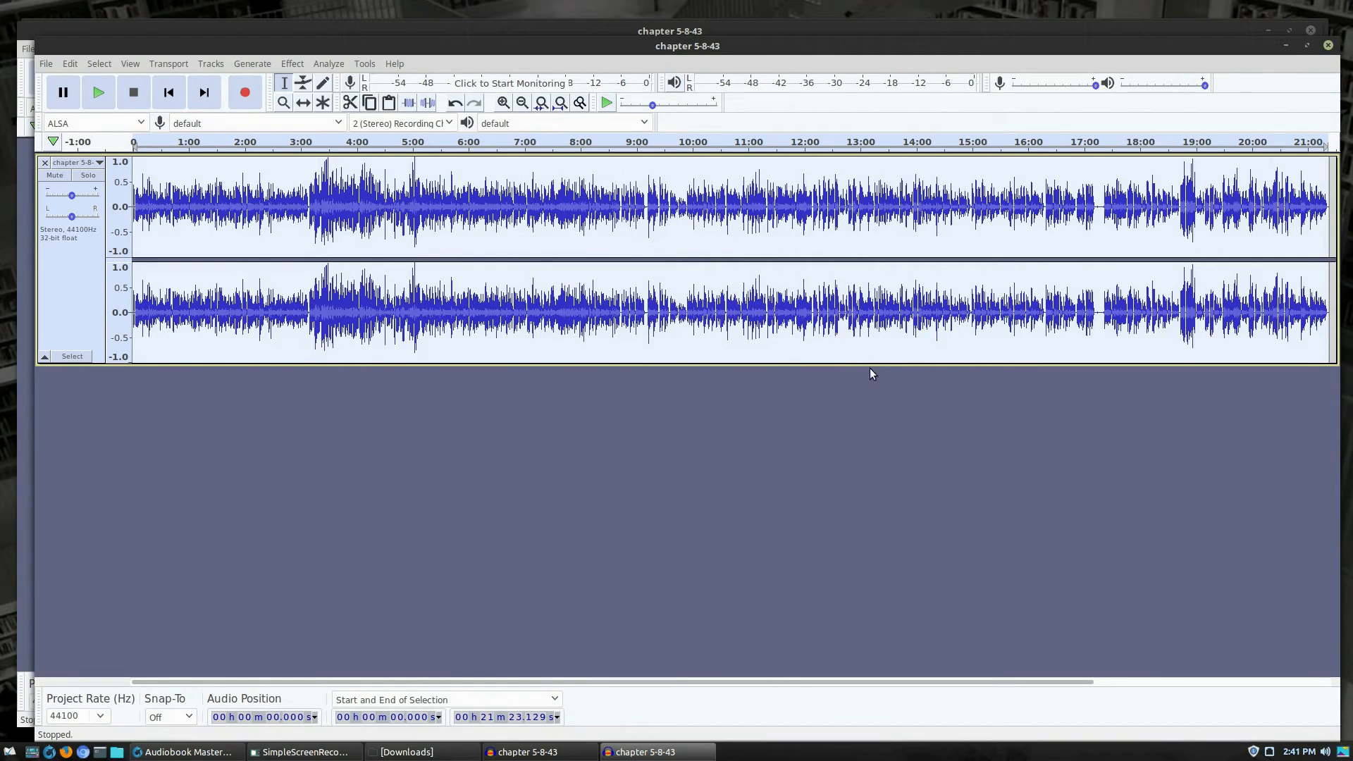
Apply the ACX macro to the selected chapter track
{"action": "left_click", "coordinate": [364, 63]}
{"action": "mouse_move", "coordinate": [437, 117]}
{"action": "left_click", "coordinate": [511, 143]}
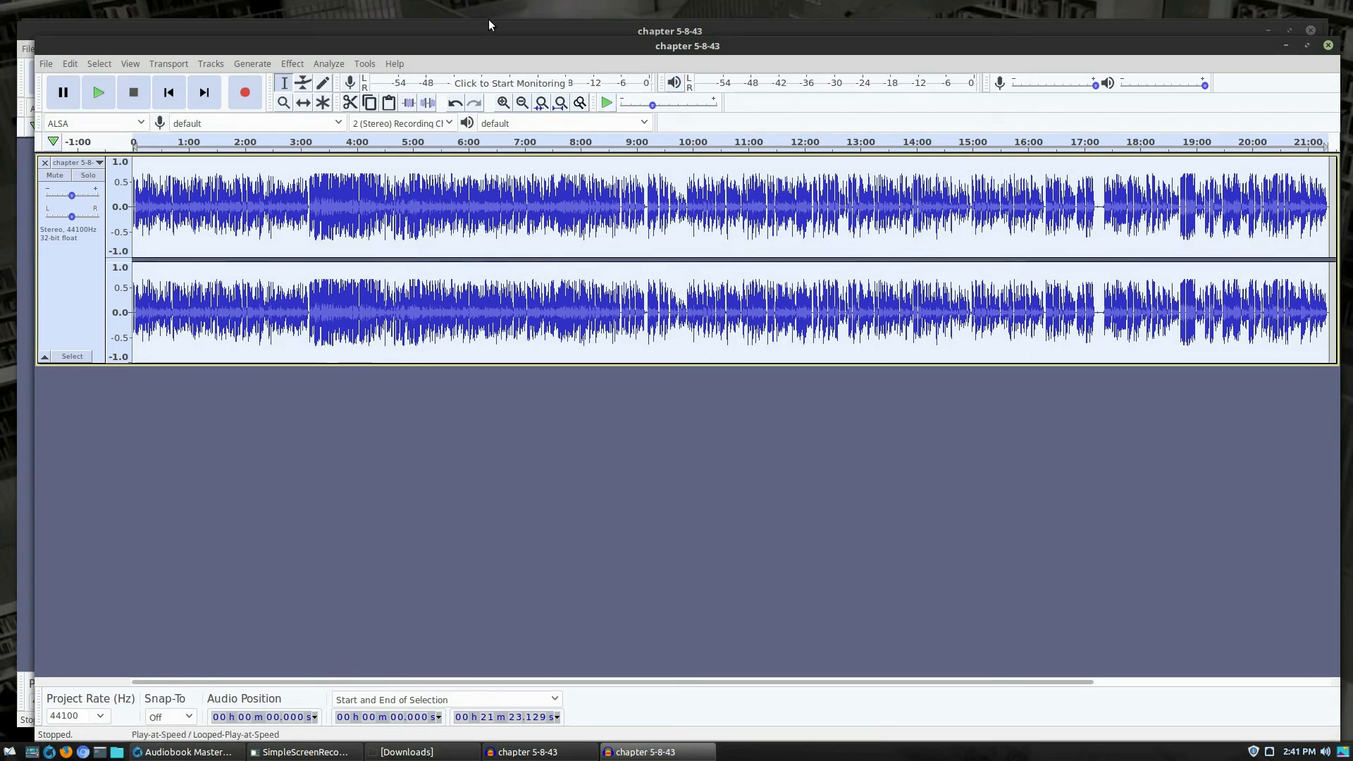
Run ACX Check on the track processed by the macro and close its report
{"action": "left_click", "coordinate": [376, 63]}
{"action": "mouse_move", "coordinate": [328, 63]}
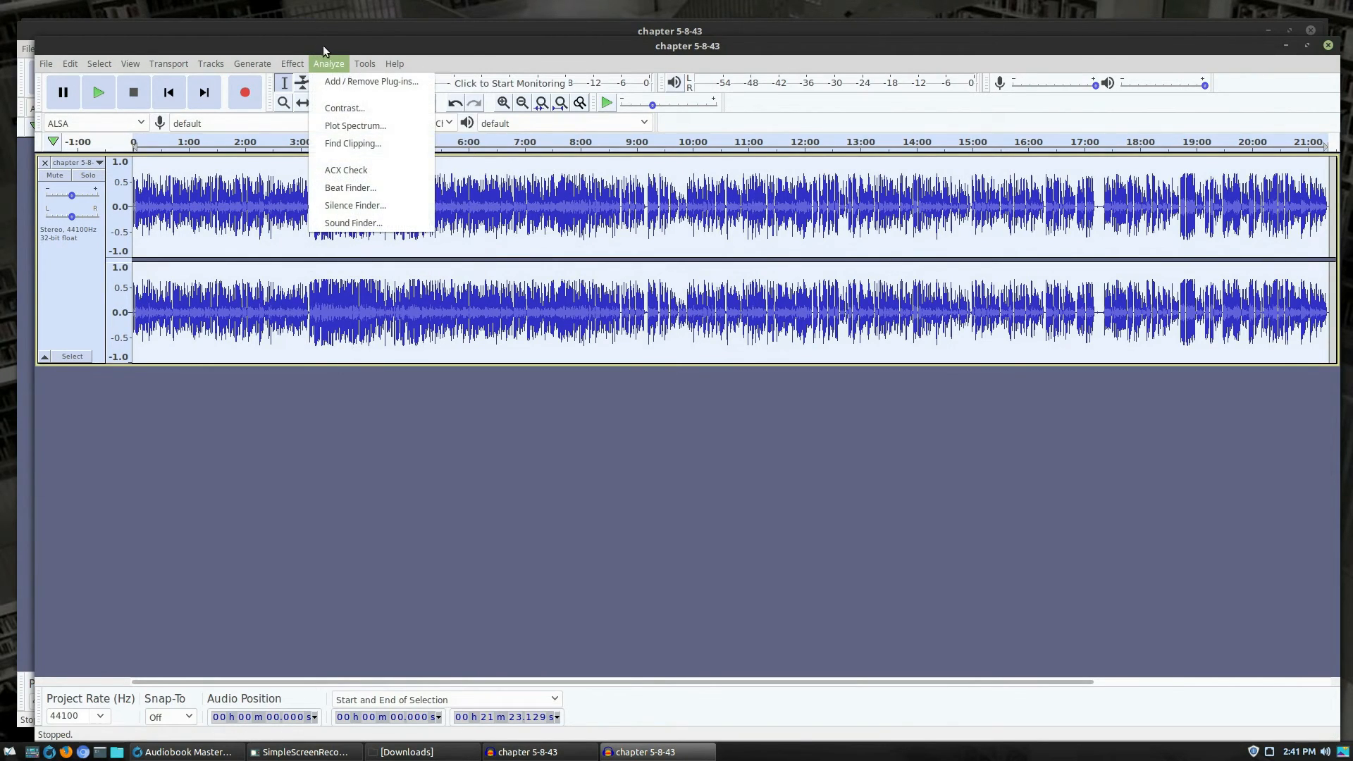
{"action": "left_click", "coordinate": [366, 215]}
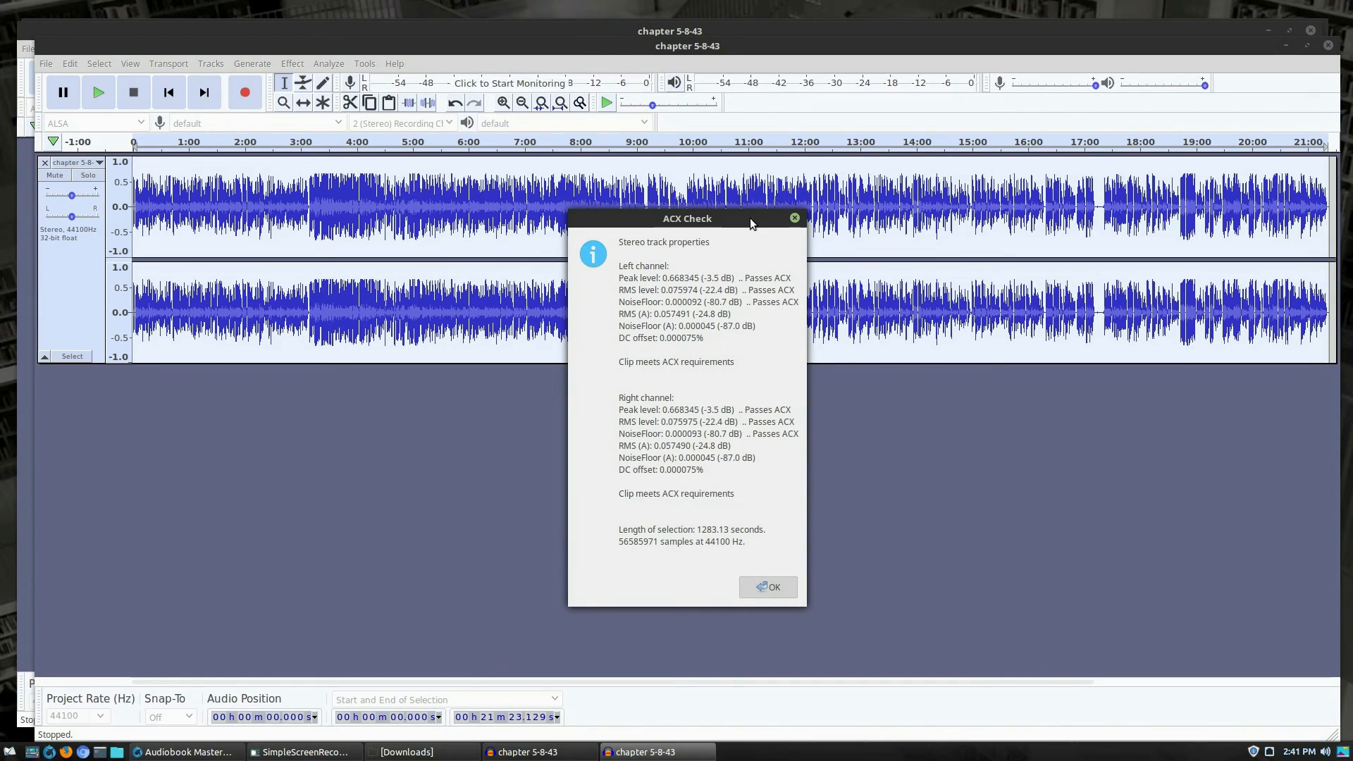
{"action": "key", "text": "Return"}
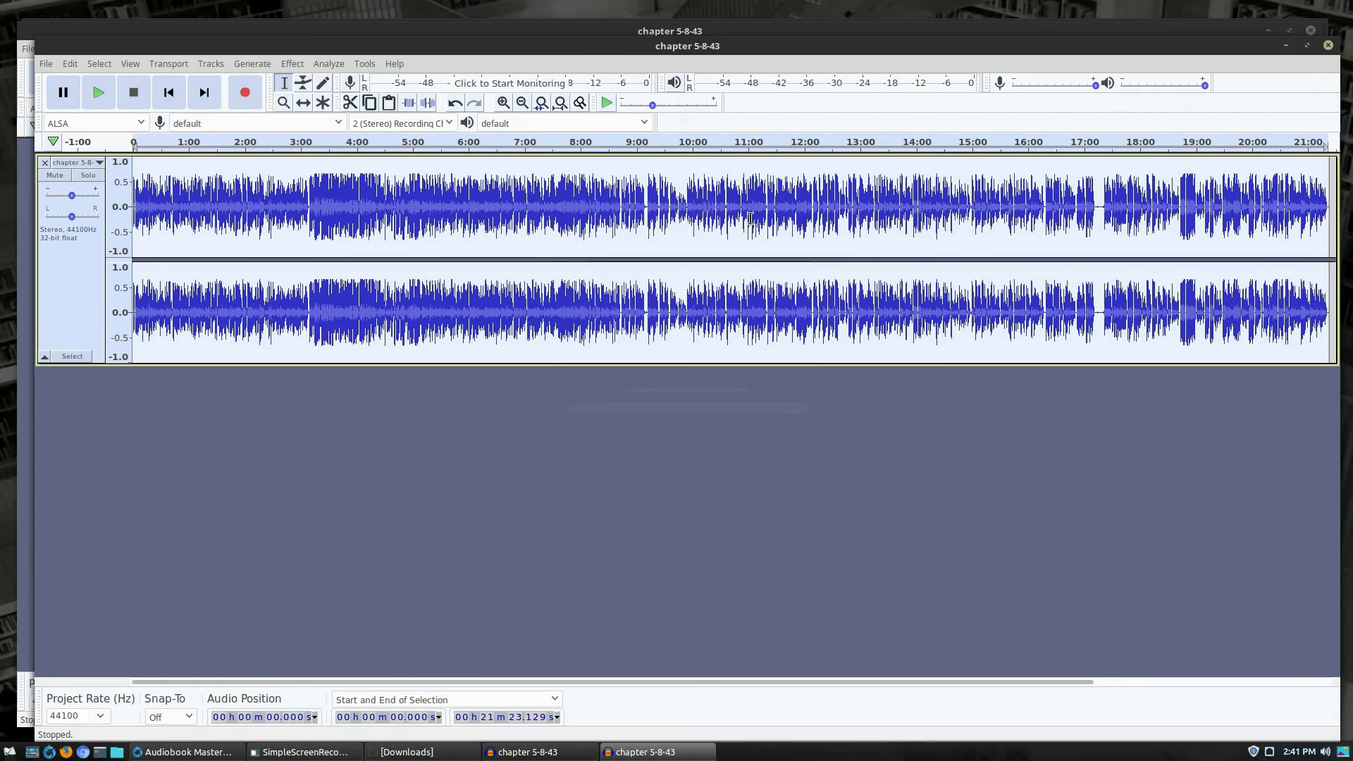